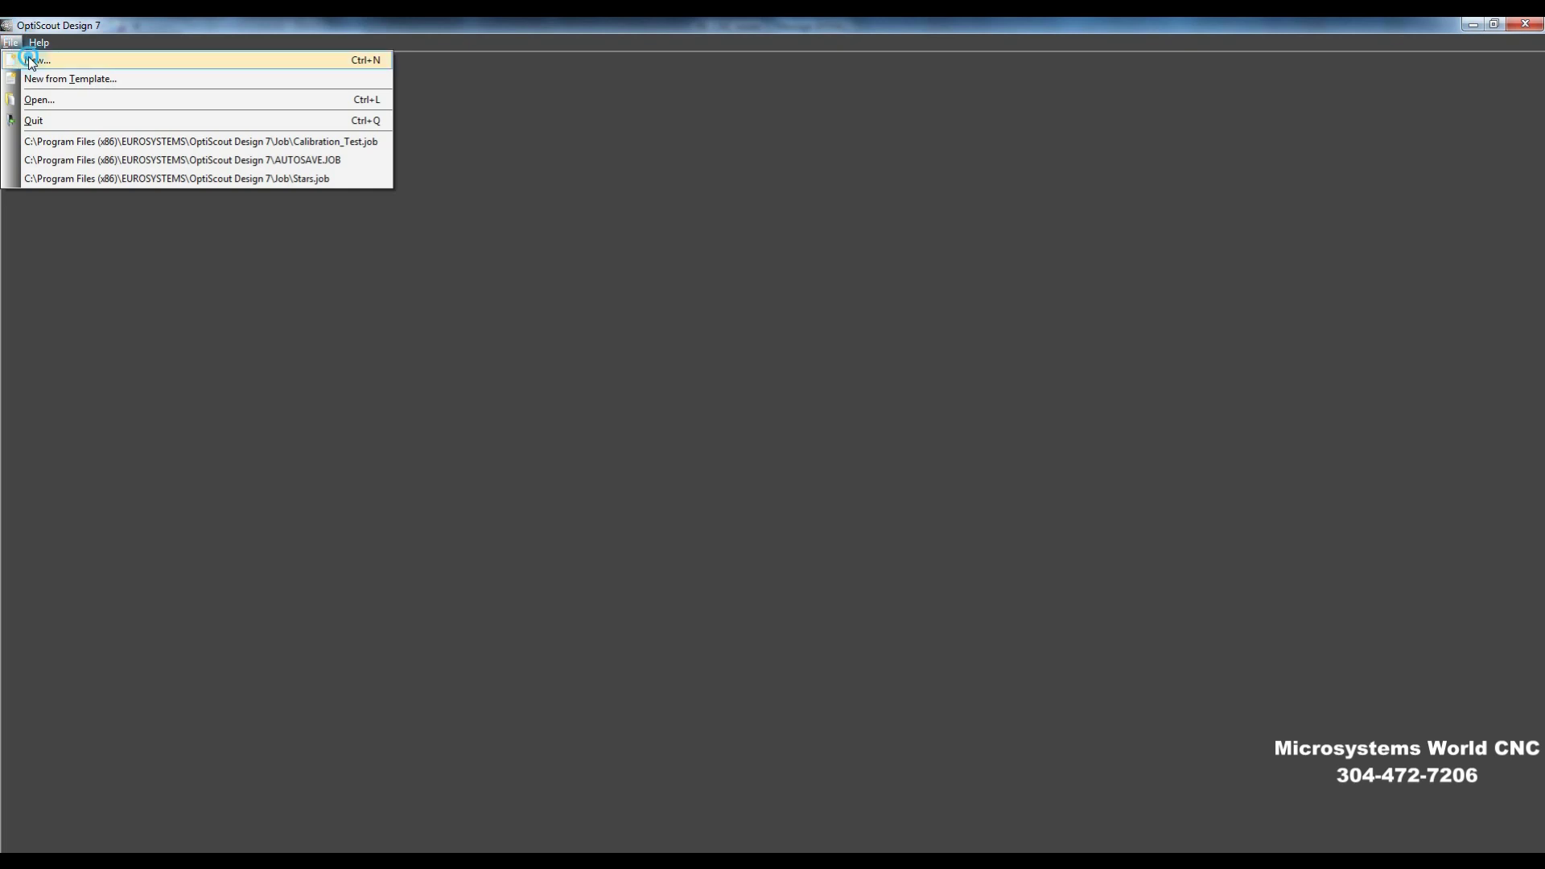
# - Start a new blank untitled job from the File menu
pyautogui.click(30, 60)
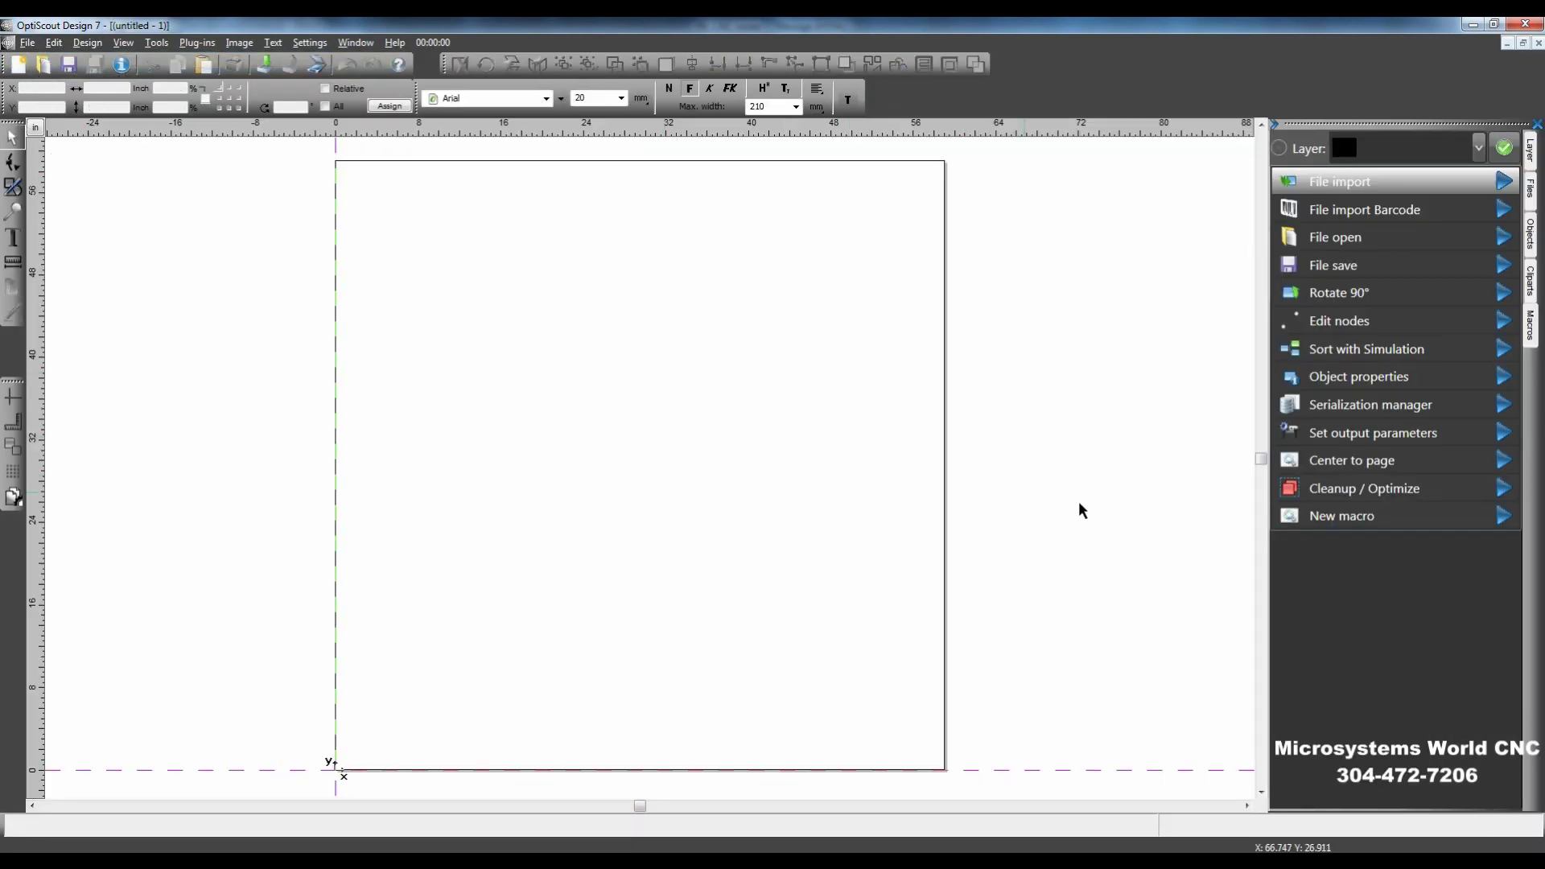
# - Import the Stars.dxf drawing onto the page
pyautogui.click(1504, 184)
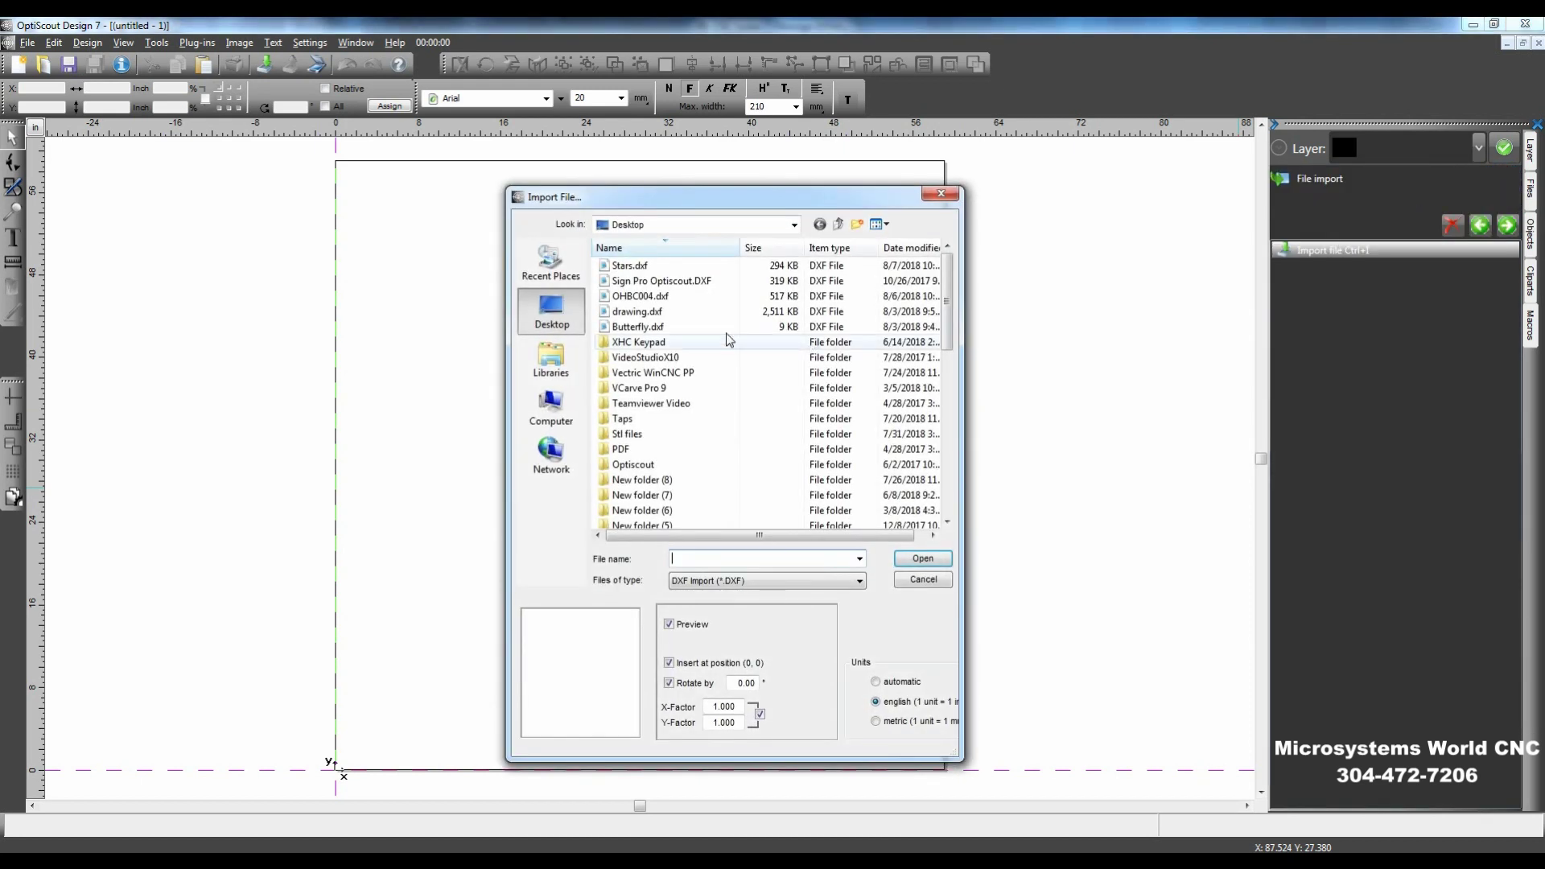
pyautogui.click(632, 265)
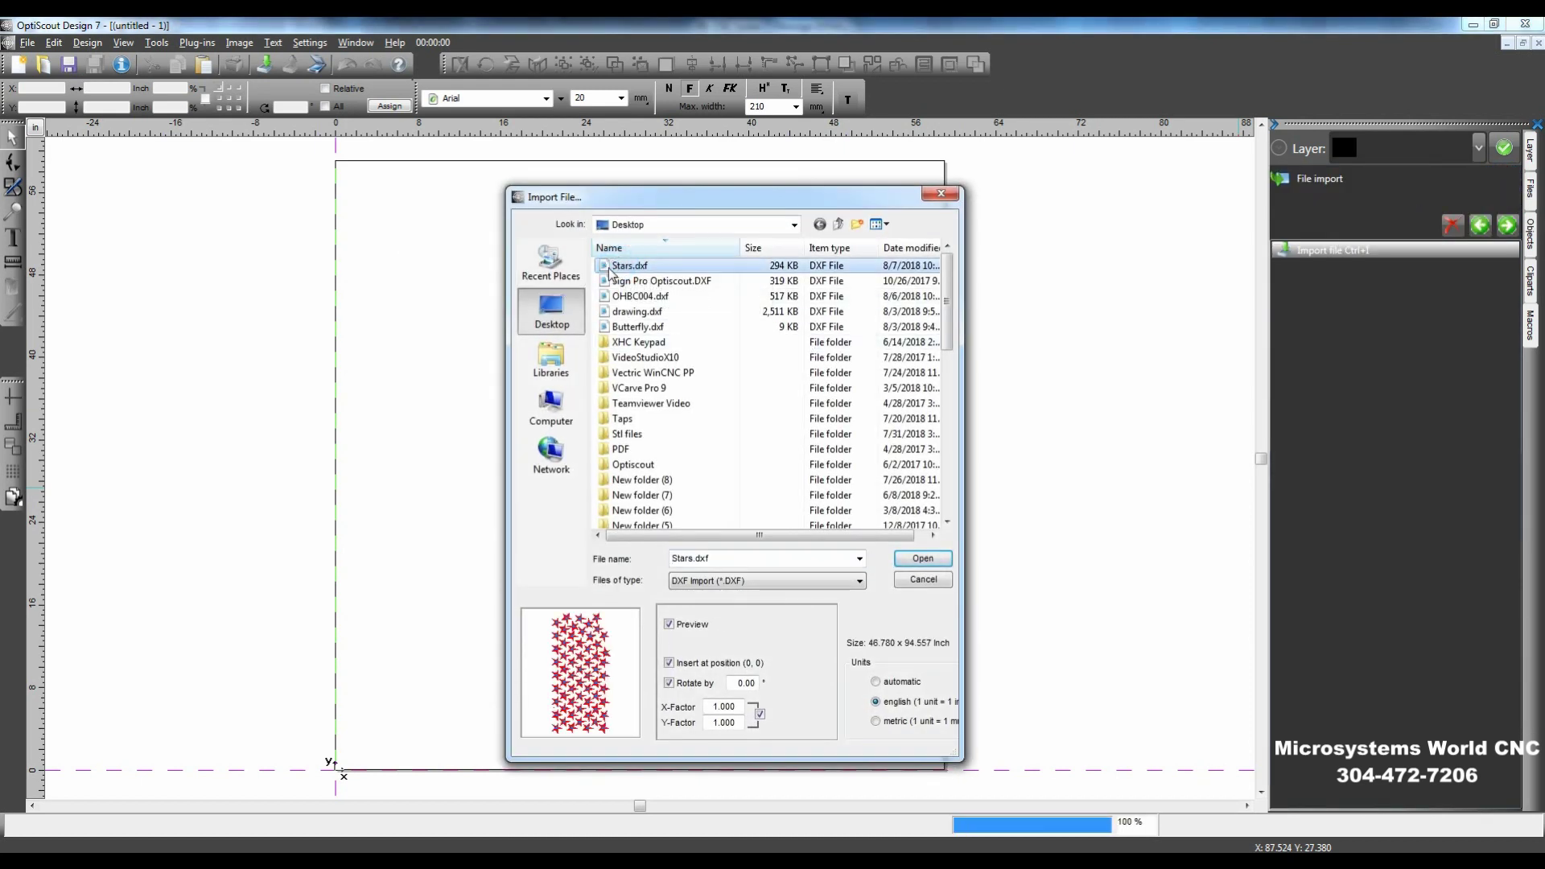
pyautogui.click(922, 559)
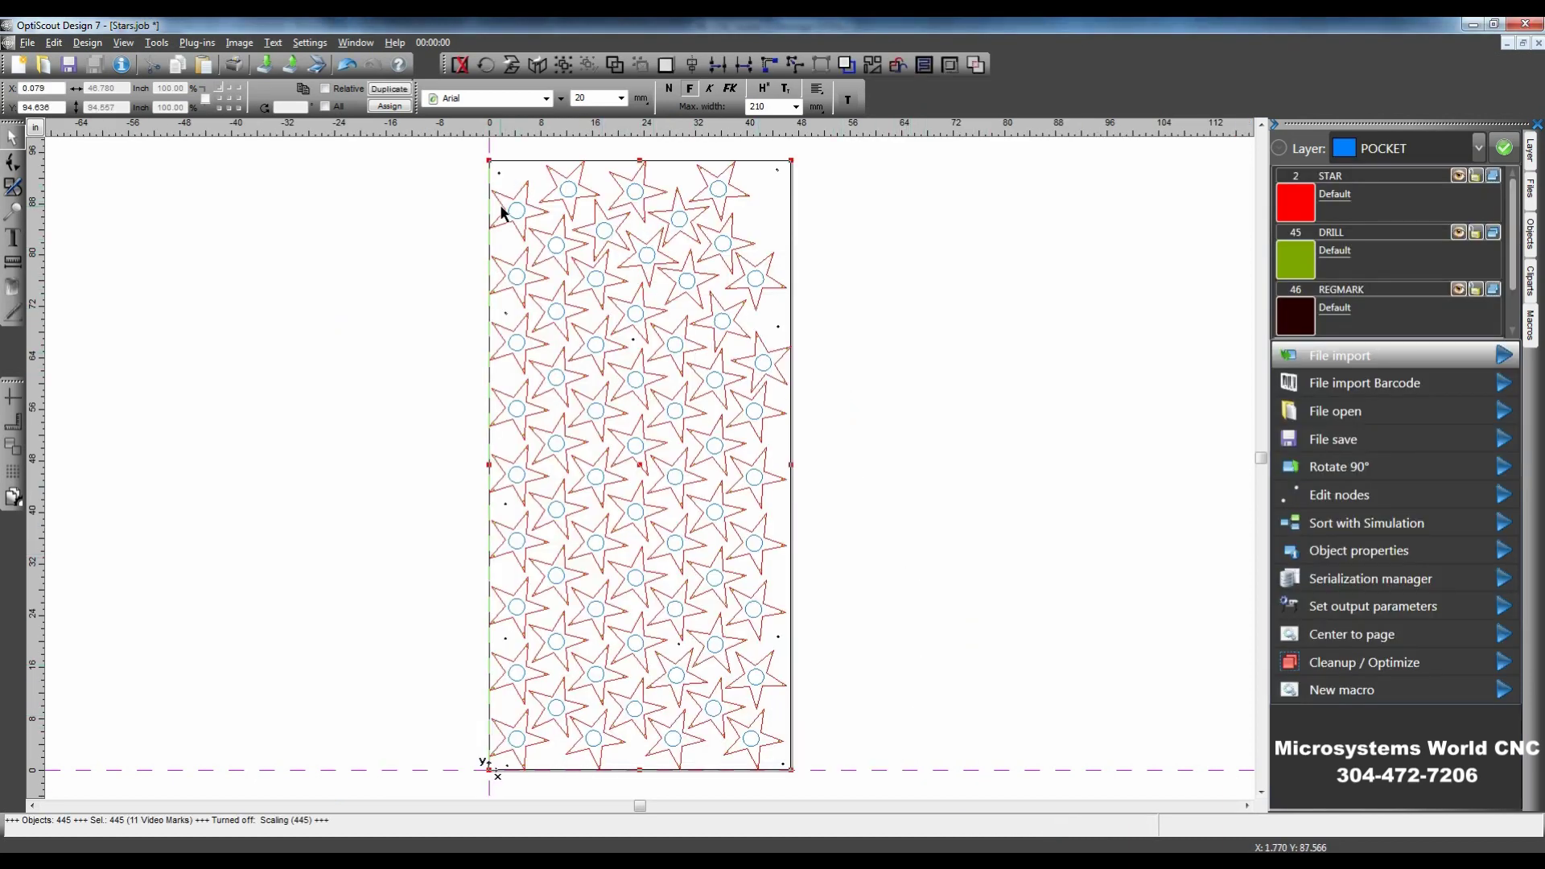
pyautogui.scroll(10, 497, 181)
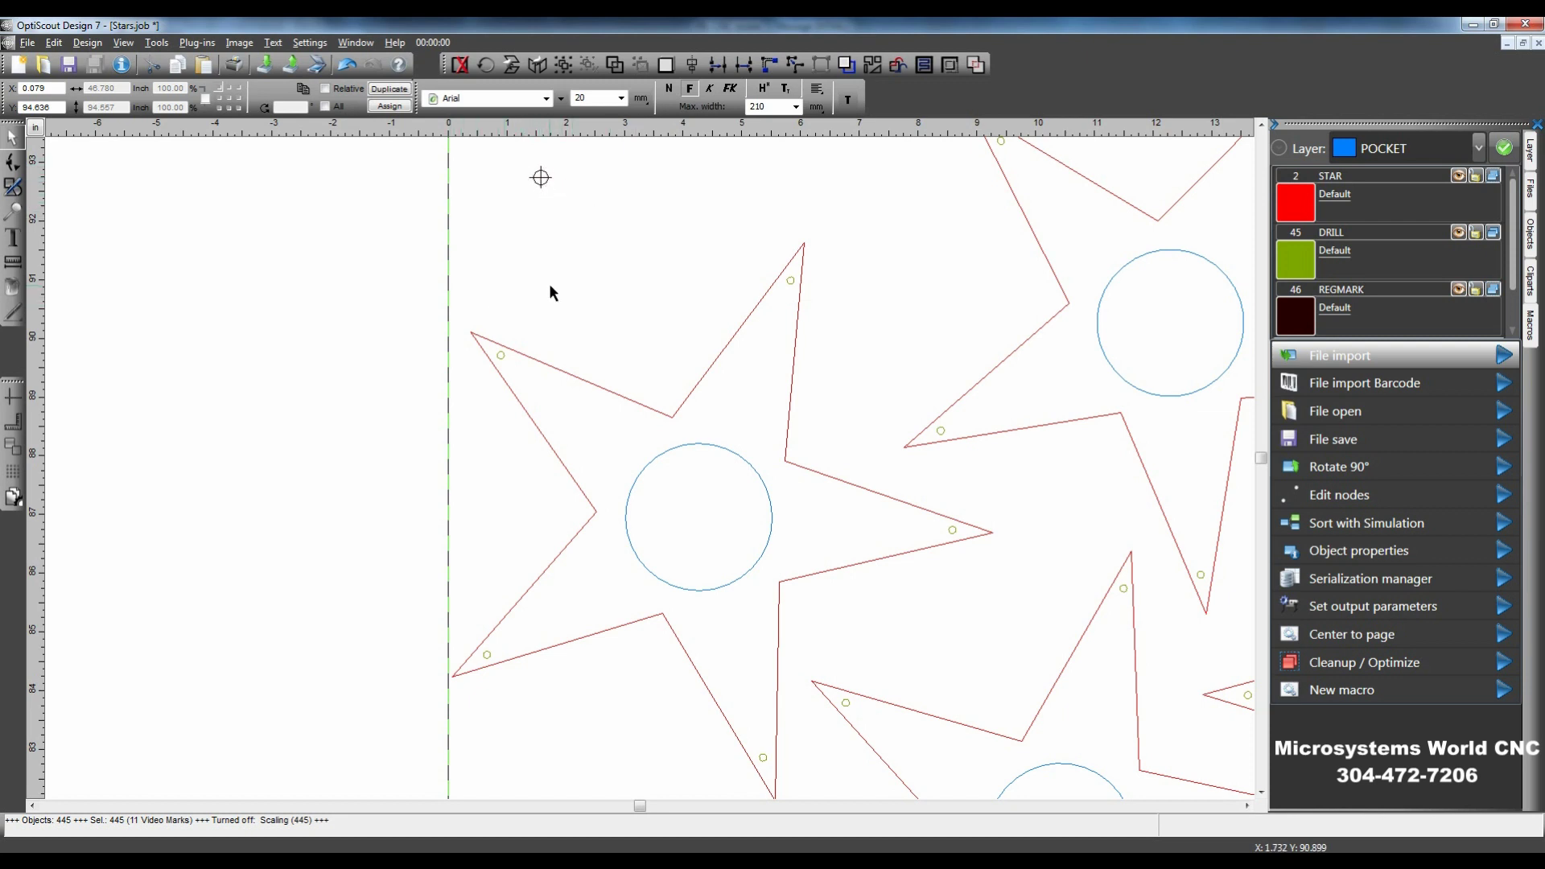
pyautogui.scroll(-3, 362, 306)
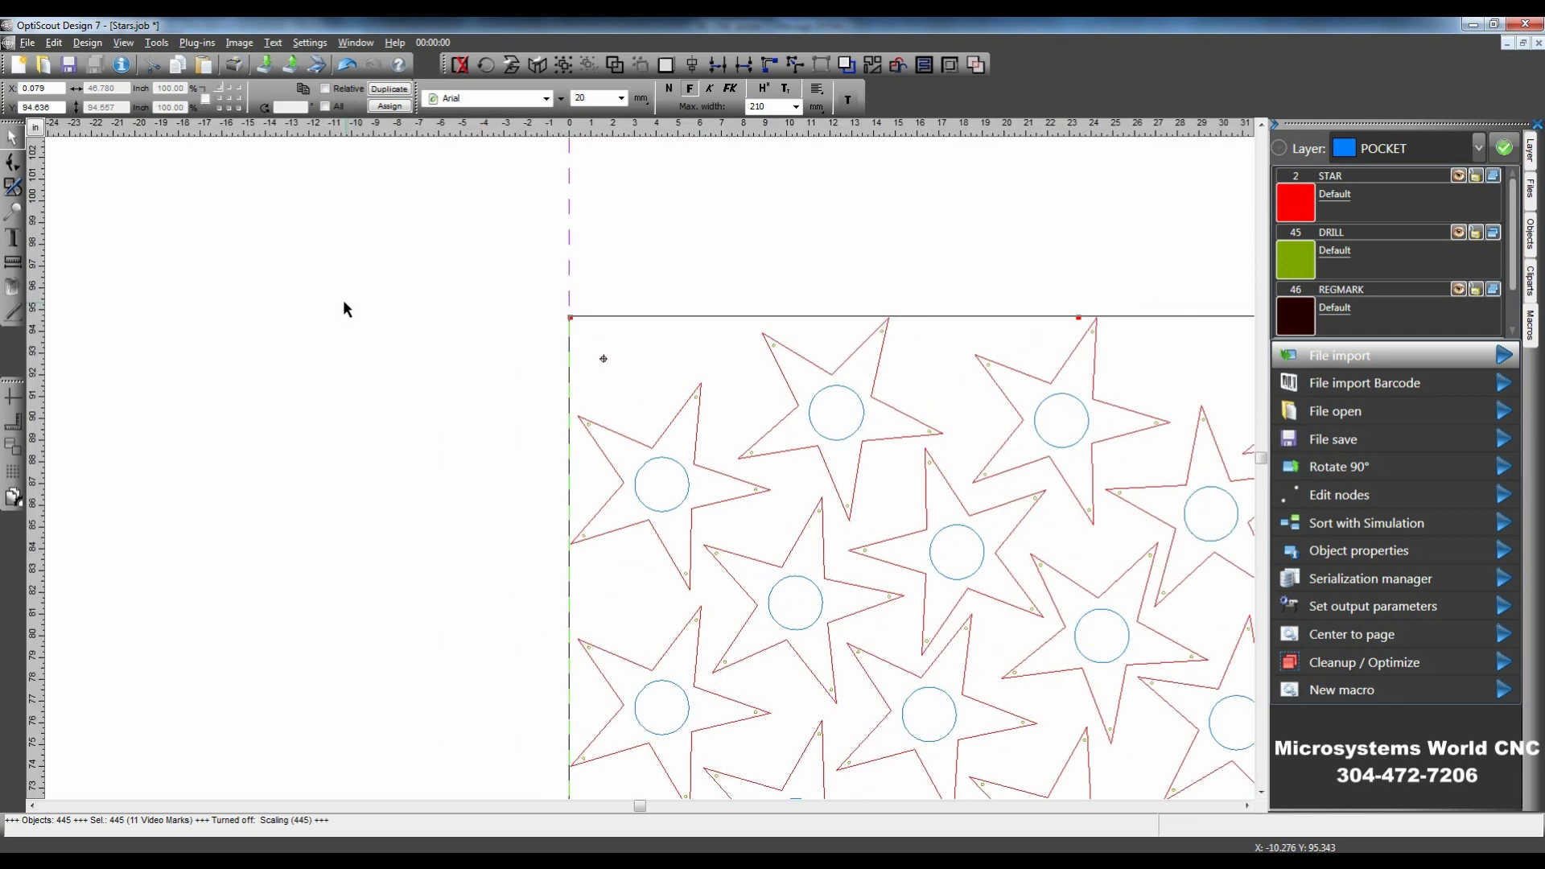
pyautogui.scroll(-1, 343, 309)
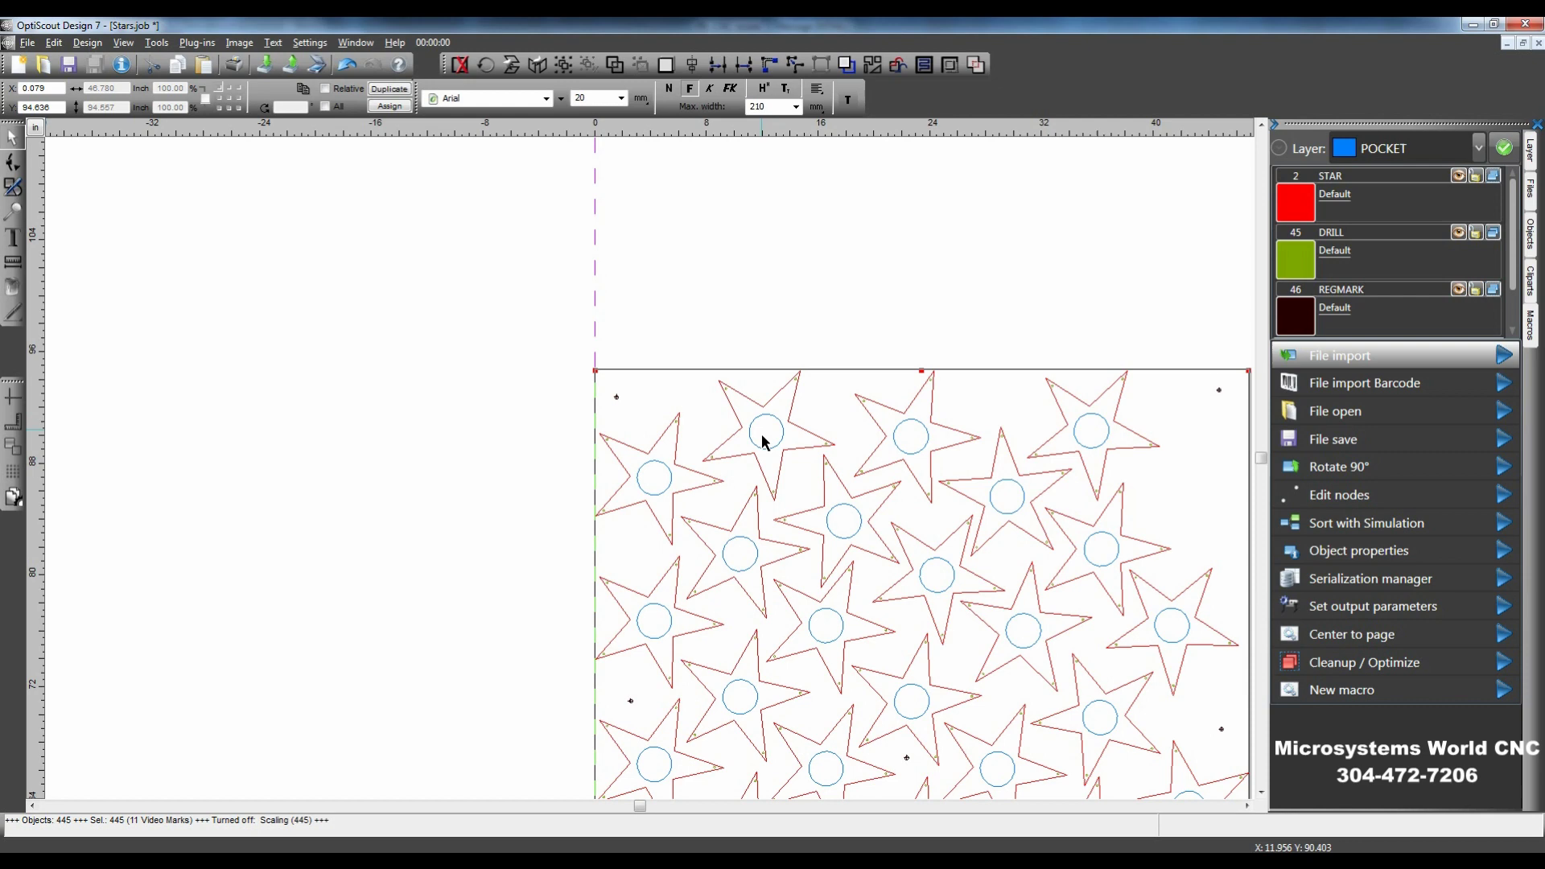
pyautogui.scroll(4, 799, 374)
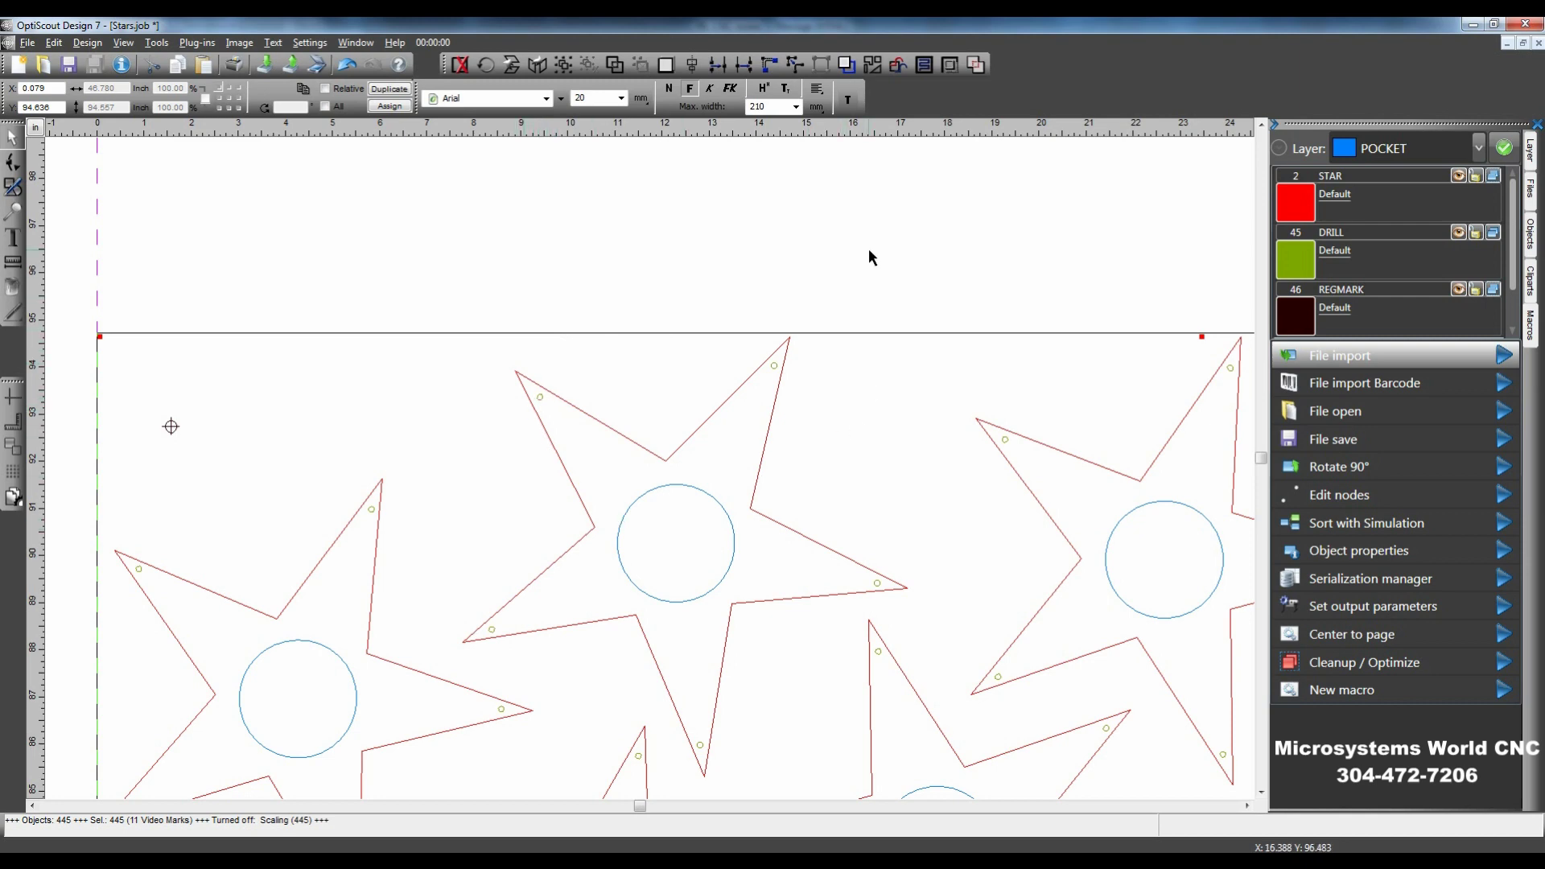
pyautogui.scroll(-5, 867, 248)
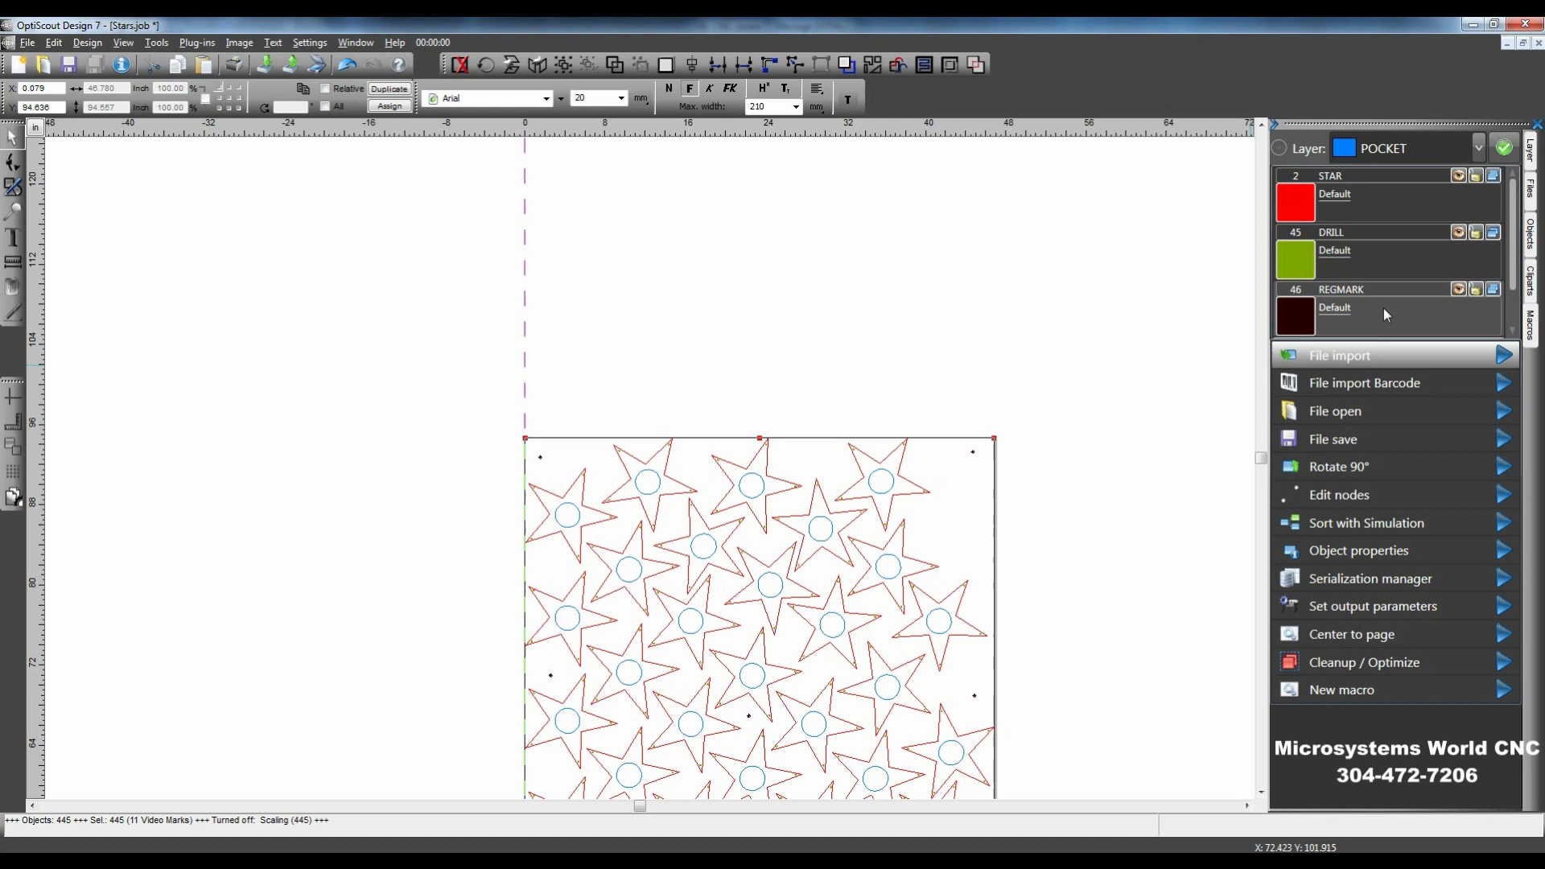
# - Move REGMARK to the top of the layer list, then DRILL and POCKET above STAR
pyautogui.moveTo(1385, 314); pyautogui.dragTo(1399, 190)
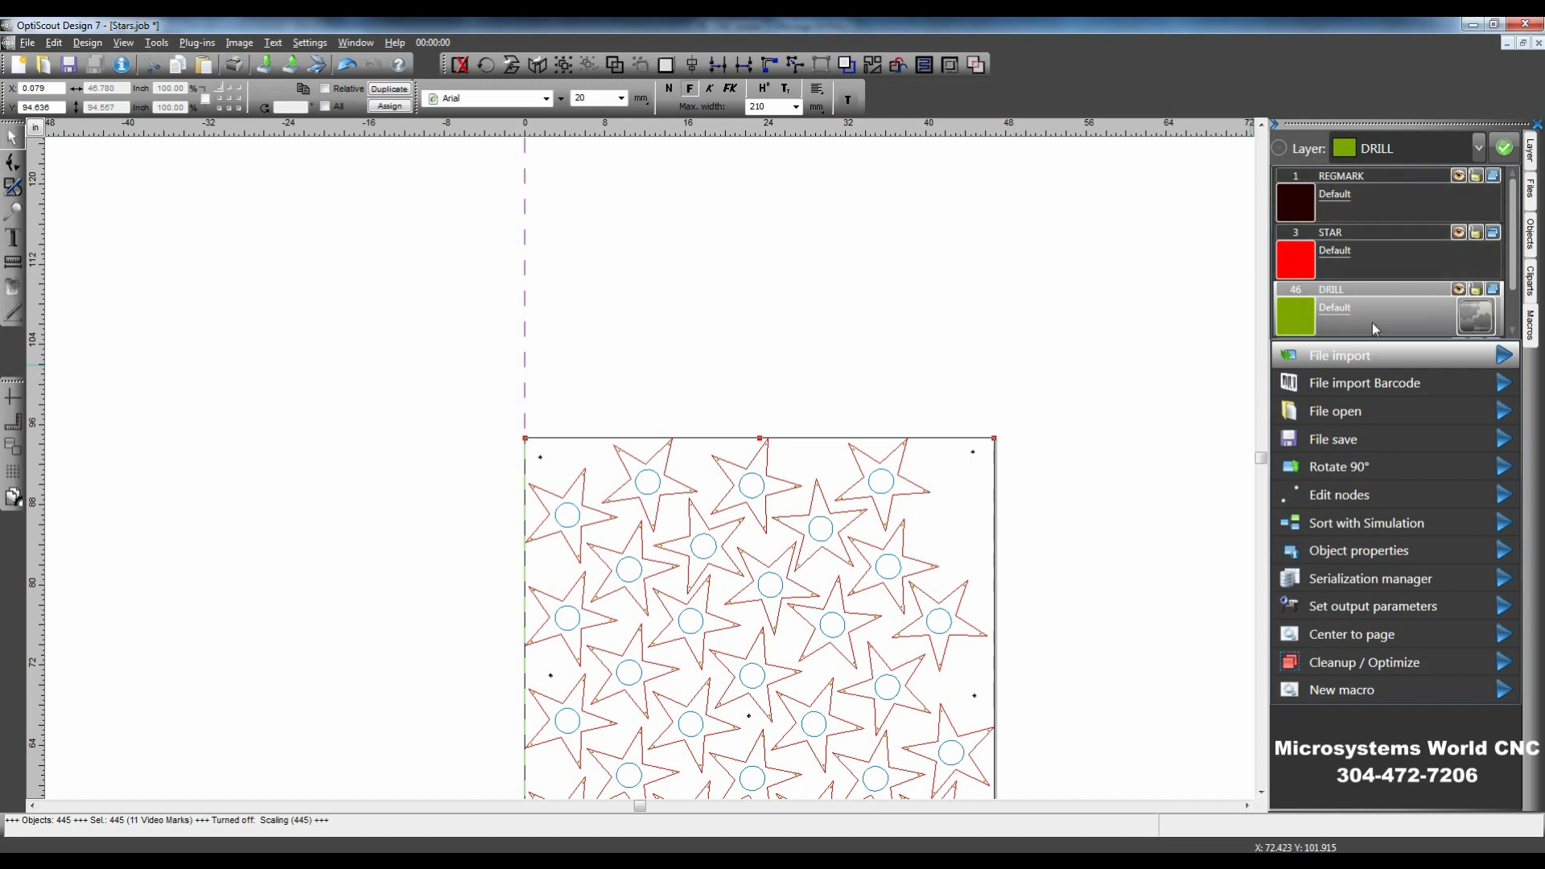
pyautogui.moveTo(1373, 322); pyautogui.dragTo(1381, 240)
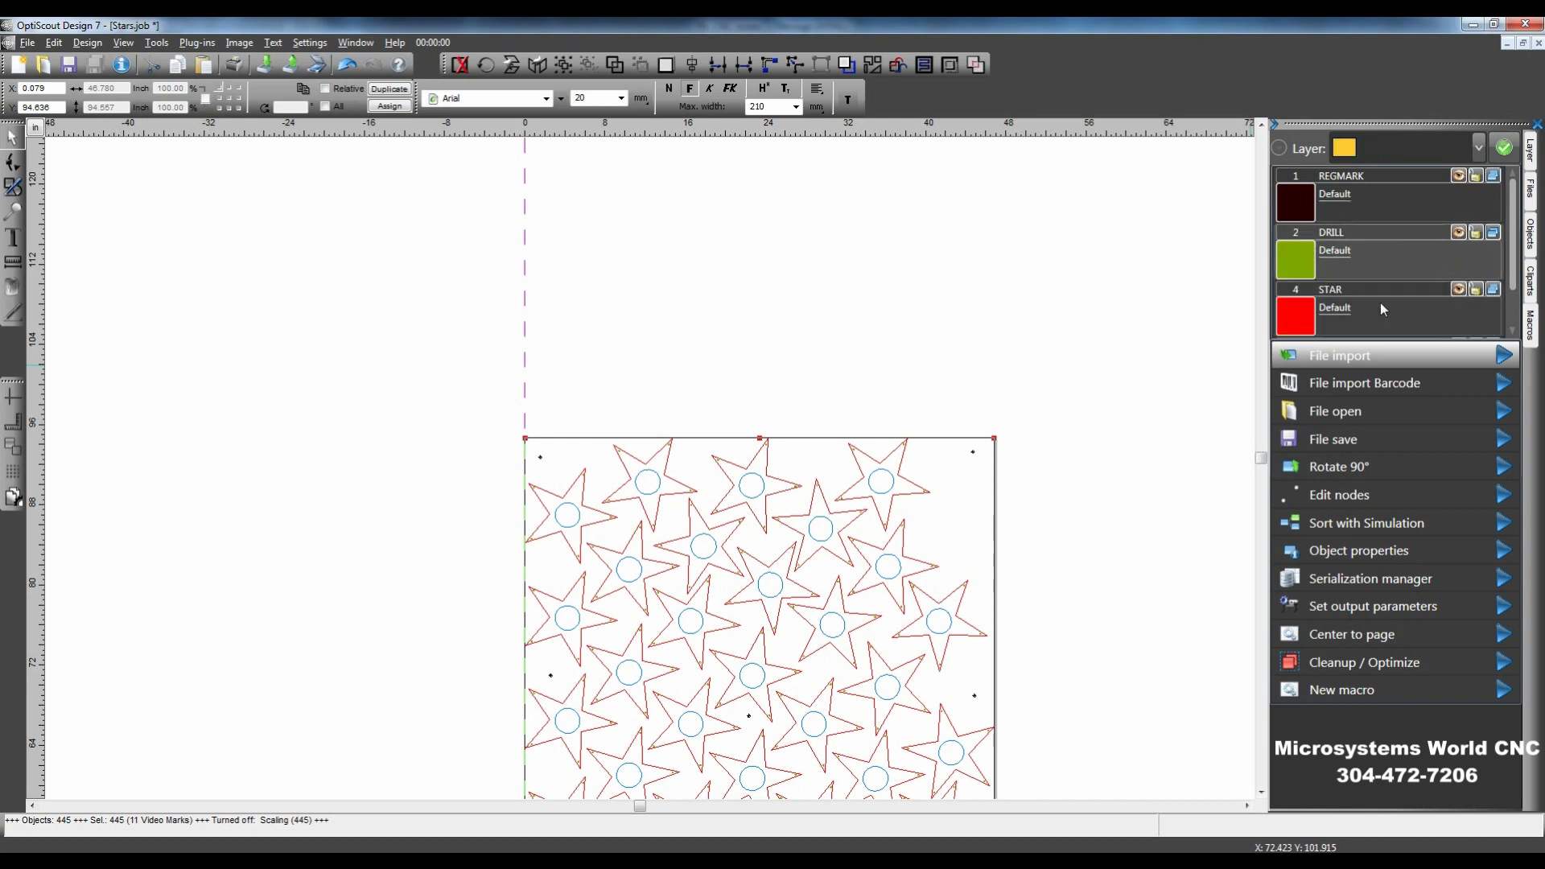
pyautogui.moveTo(1510, 276); pyautogui.dragTo(1516, 330)
pyautogui.moveTo(1384, 322); pyautogui.dragTo(1384, 233)
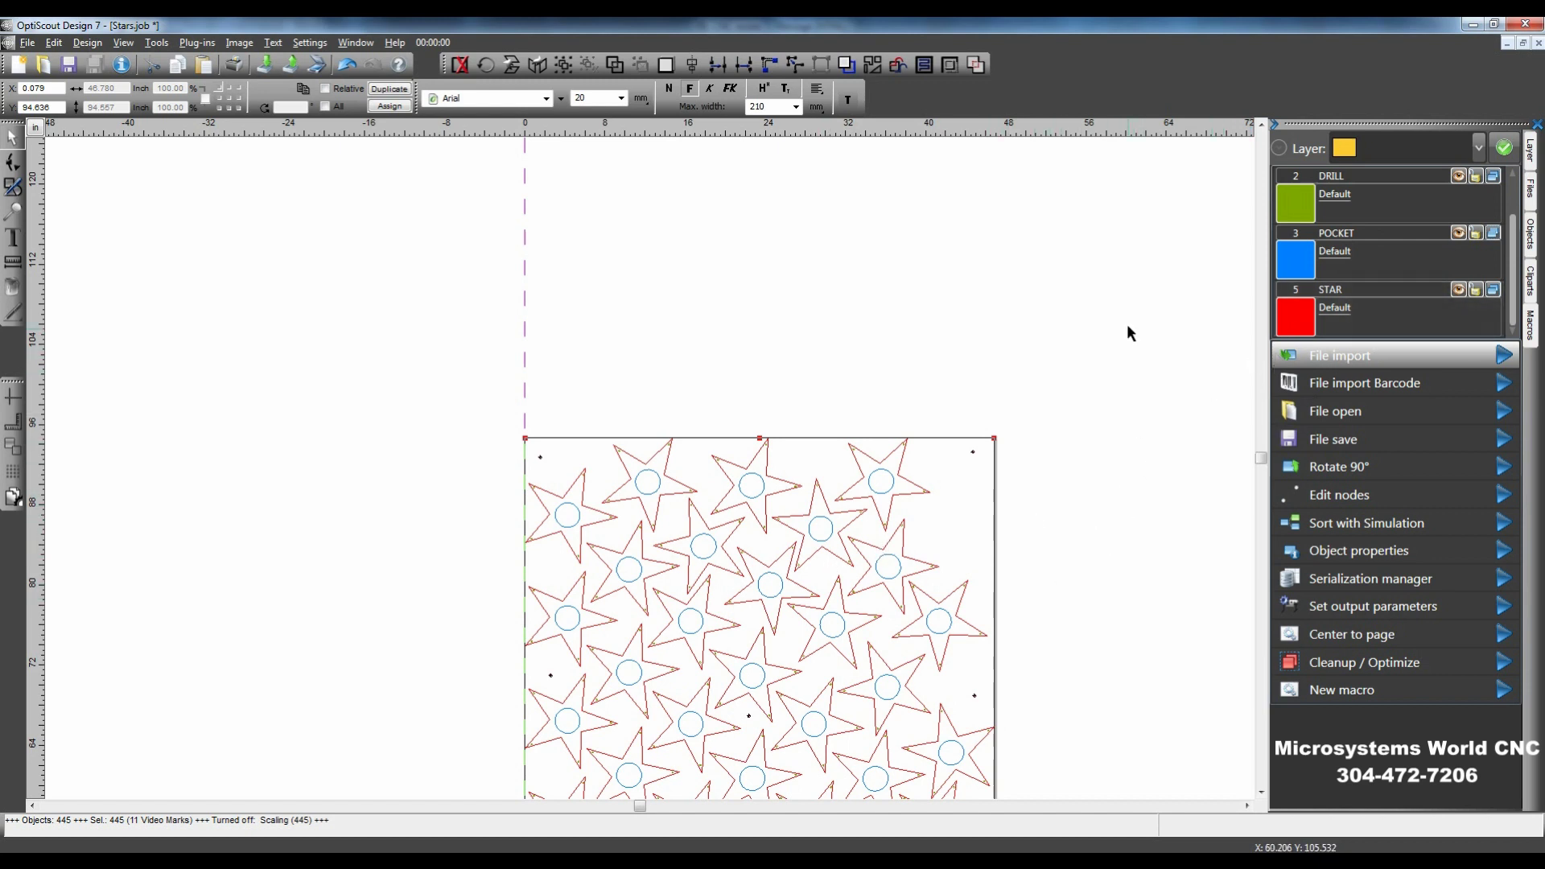
pyautogui.moveTo(1512, 291); pyautogui.dragTo(1506, 214)
# - Hide the STAR, POCKET and REGMARK layers so only the drill dots remain
pyautogui.scroll(-1, 1507, 210)
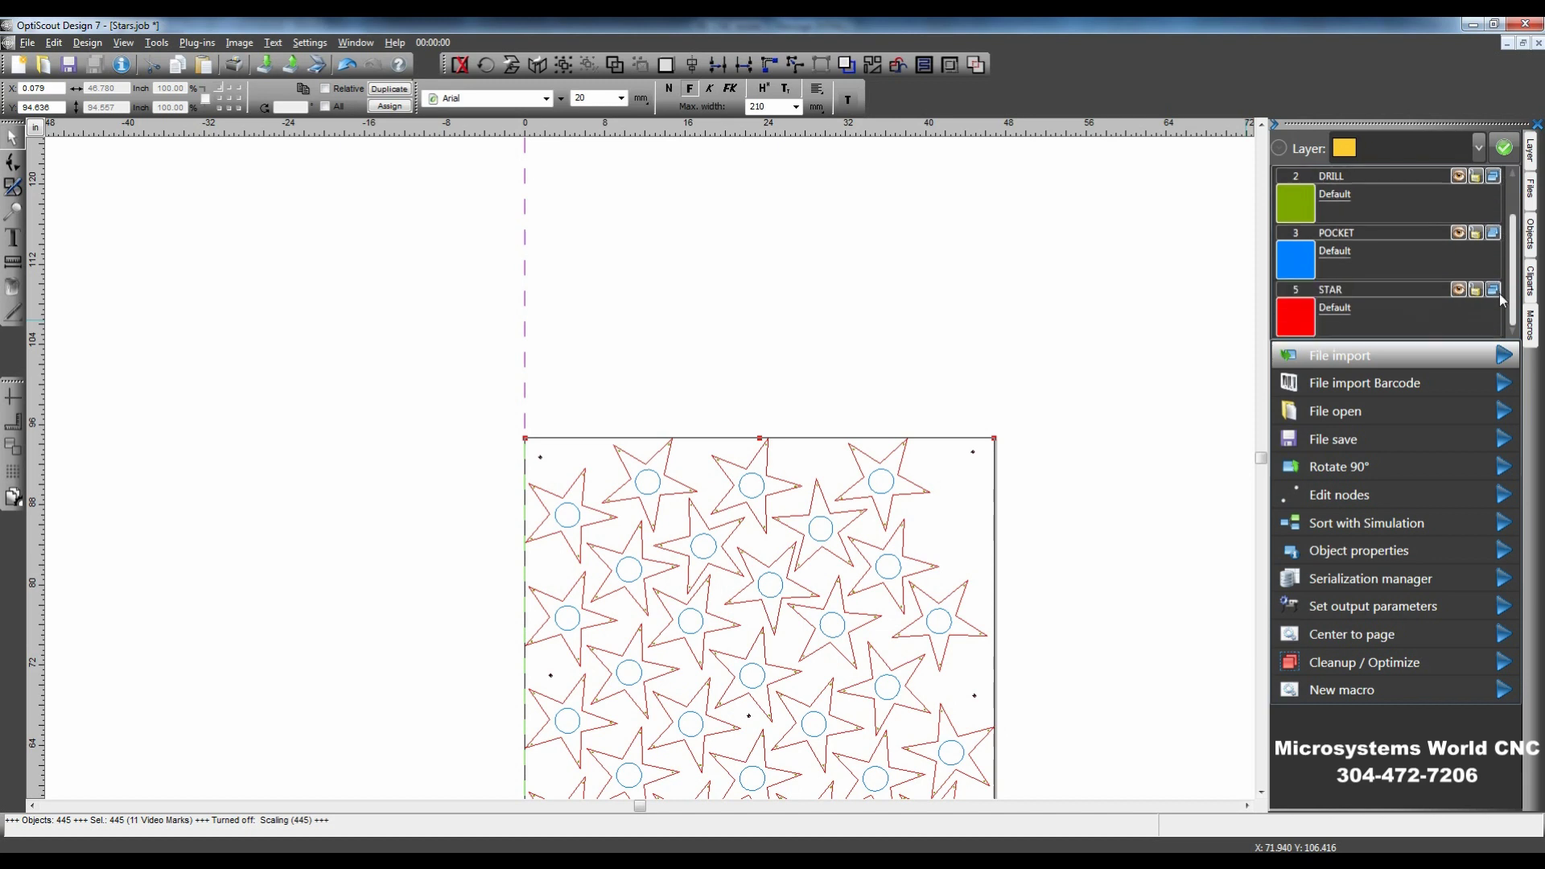
pyautogui.click(1458, 289)
pyautogui.click(1459, 232)
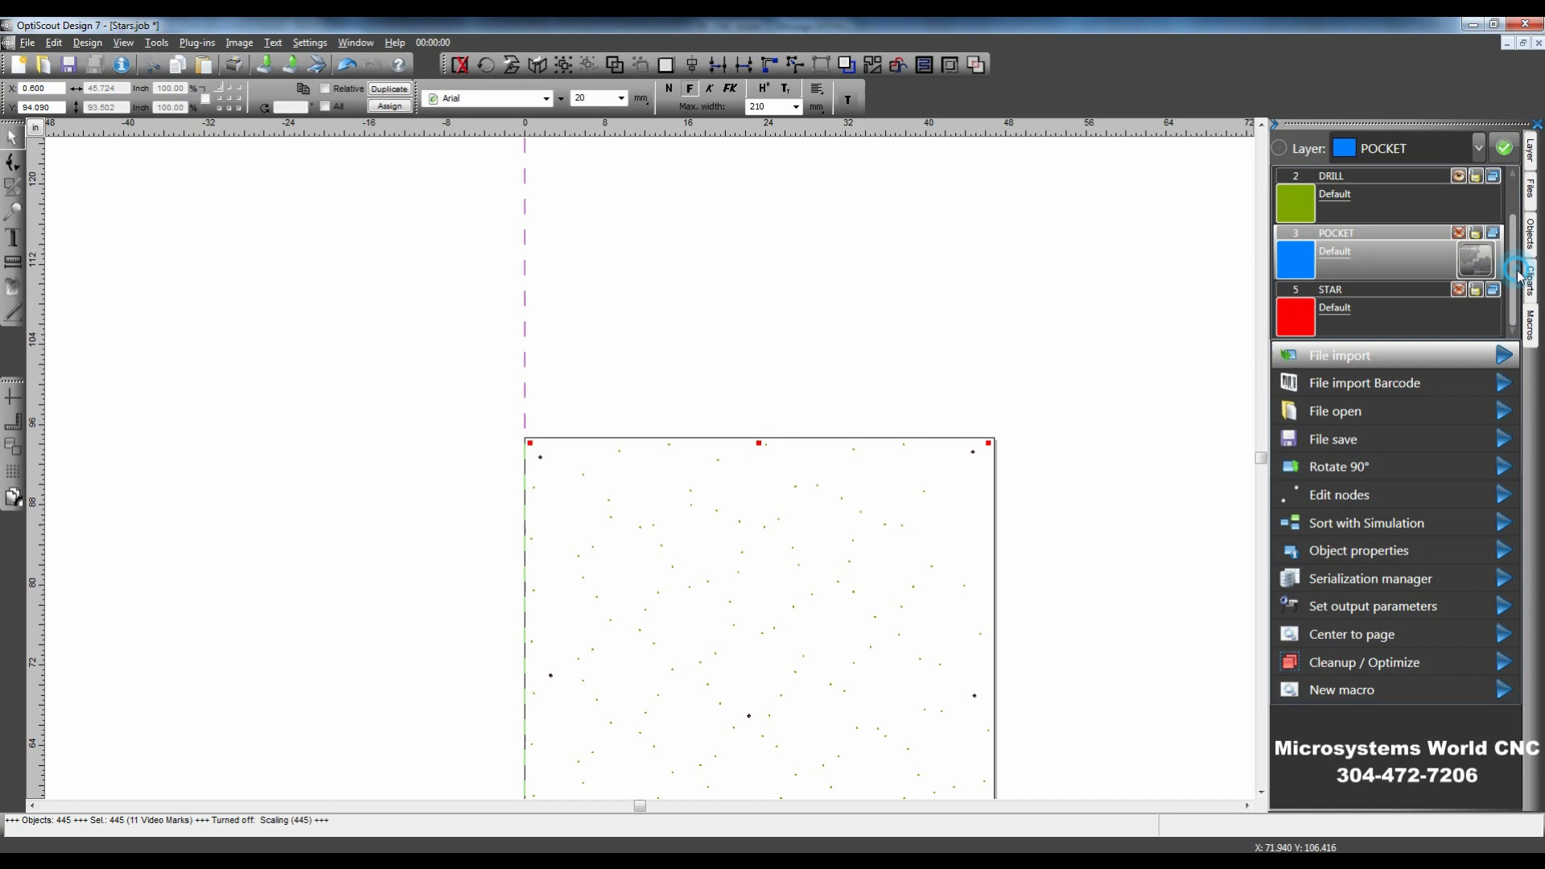
pyautogui.scroll(2, 1514, 242)
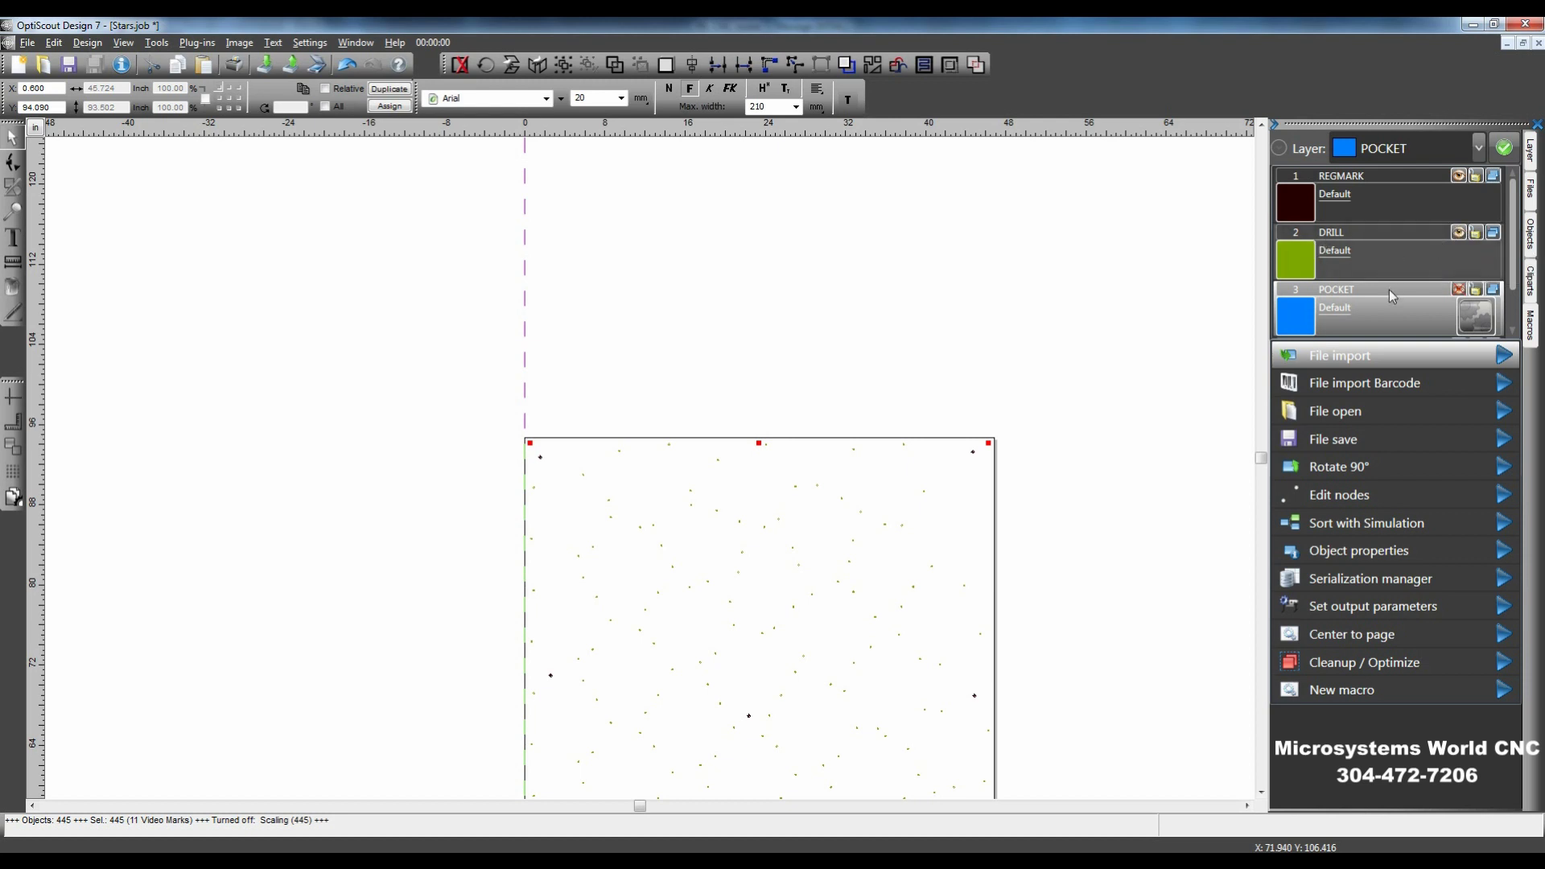
pyautogui.click(1459, 176)
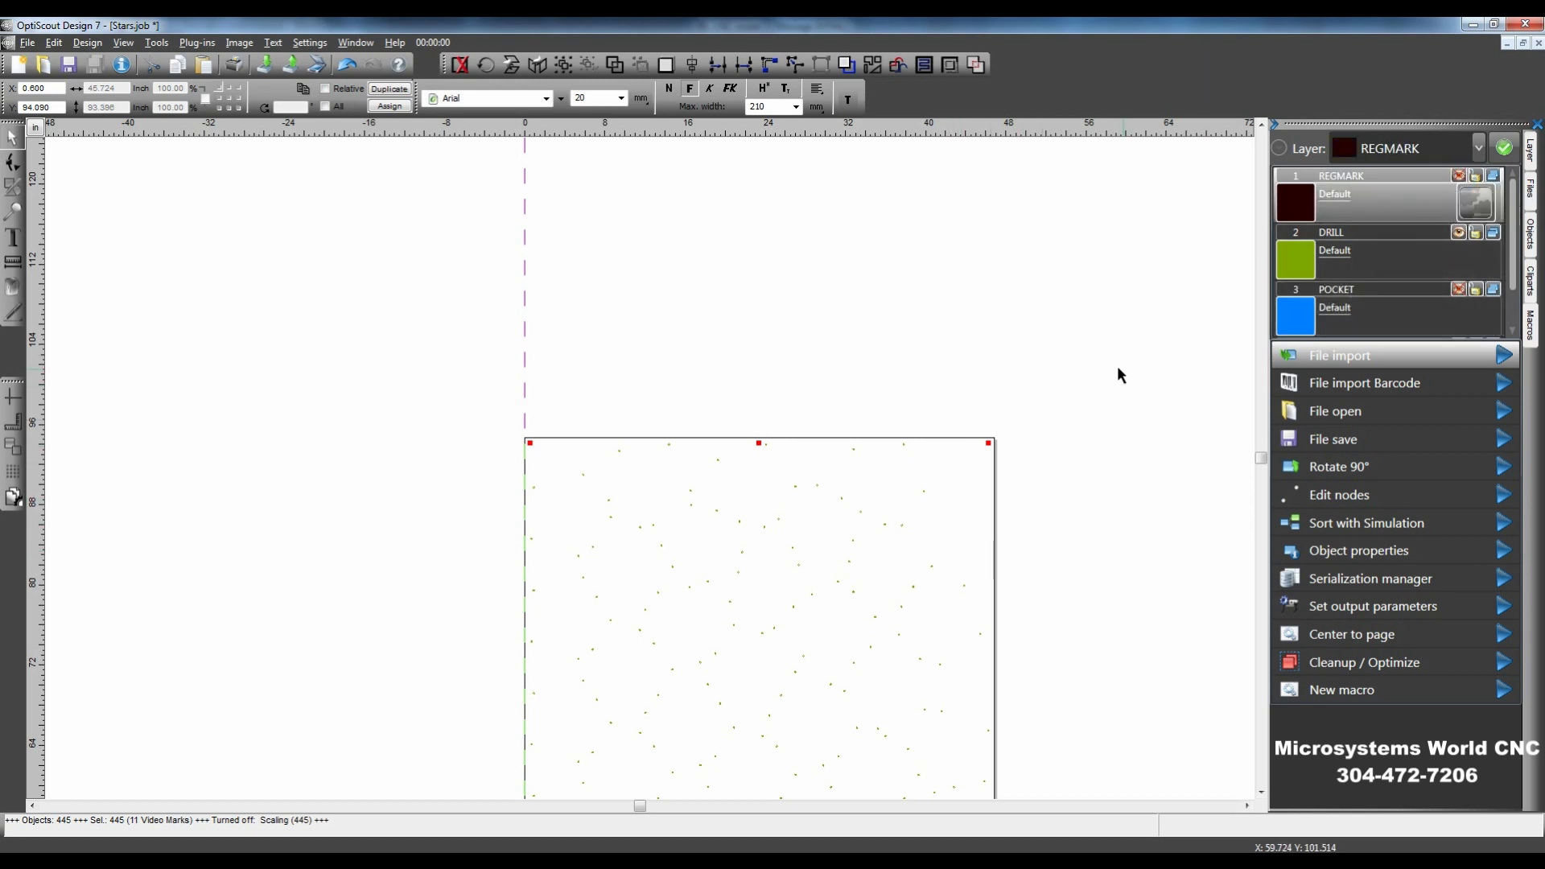
# - Zoom to the whole page and marquee-select all 310 drill dots
pyautogui.click(1069, 549)
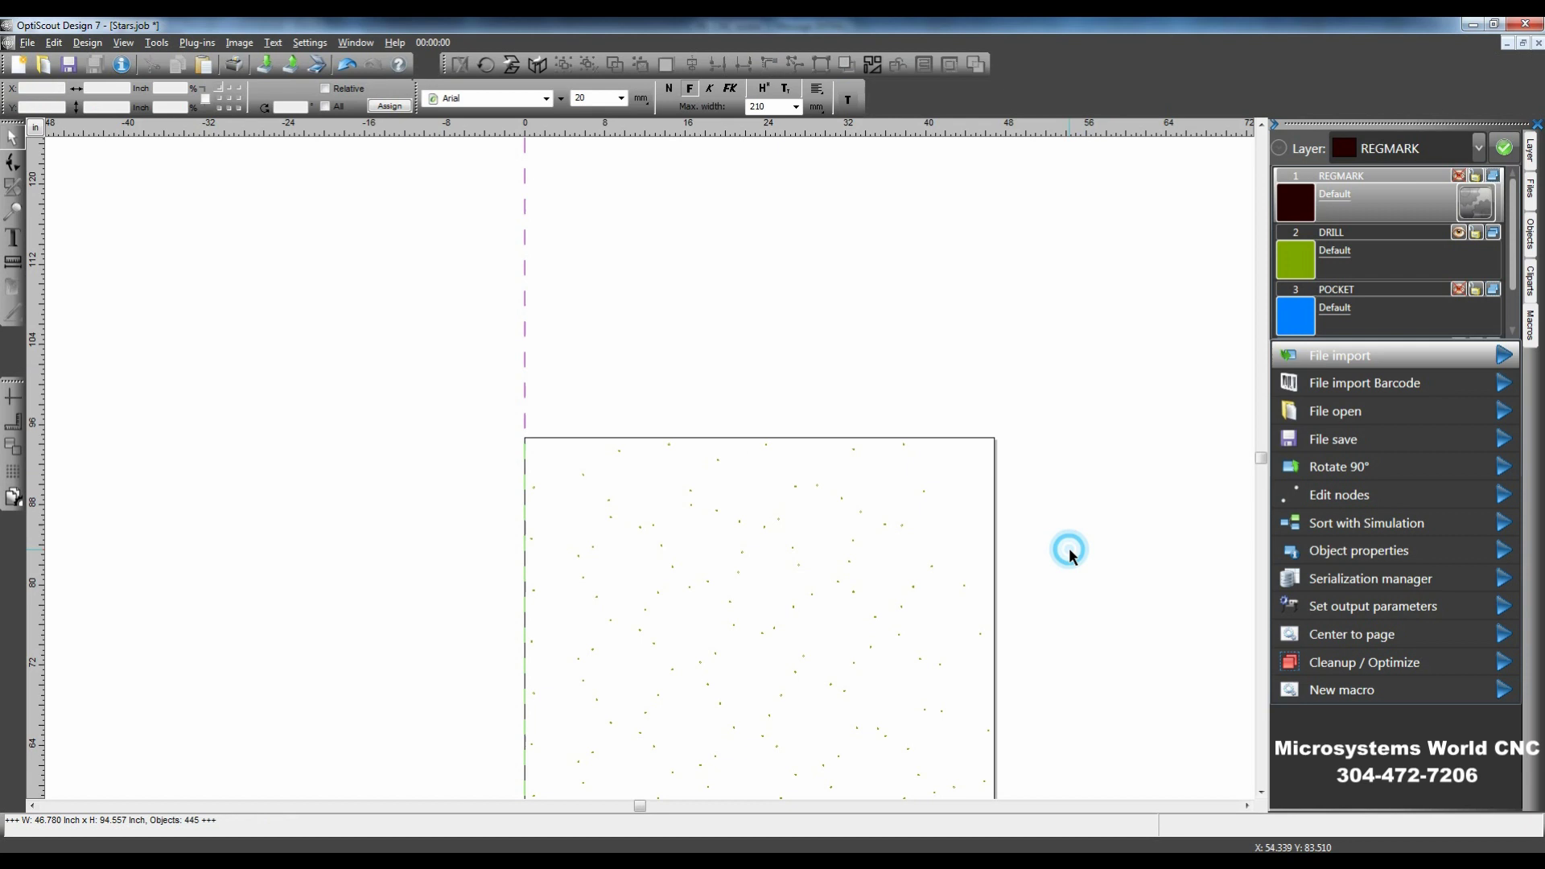
pyautogui.press('F4')
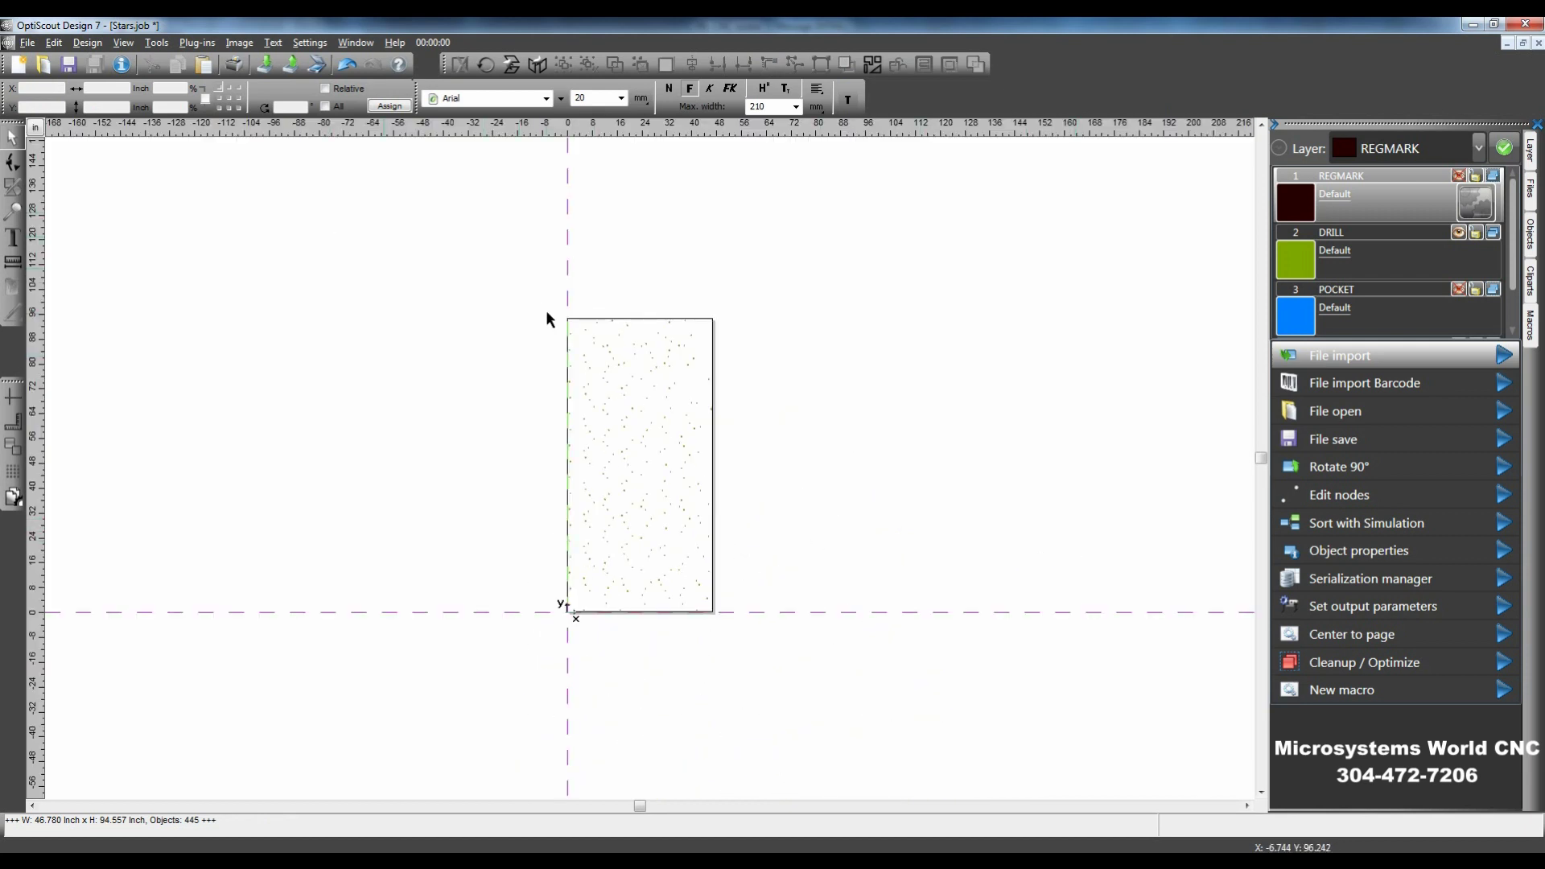
pyautogui.moveTo(482, 290); pyautogui.dragTo(759, 631)
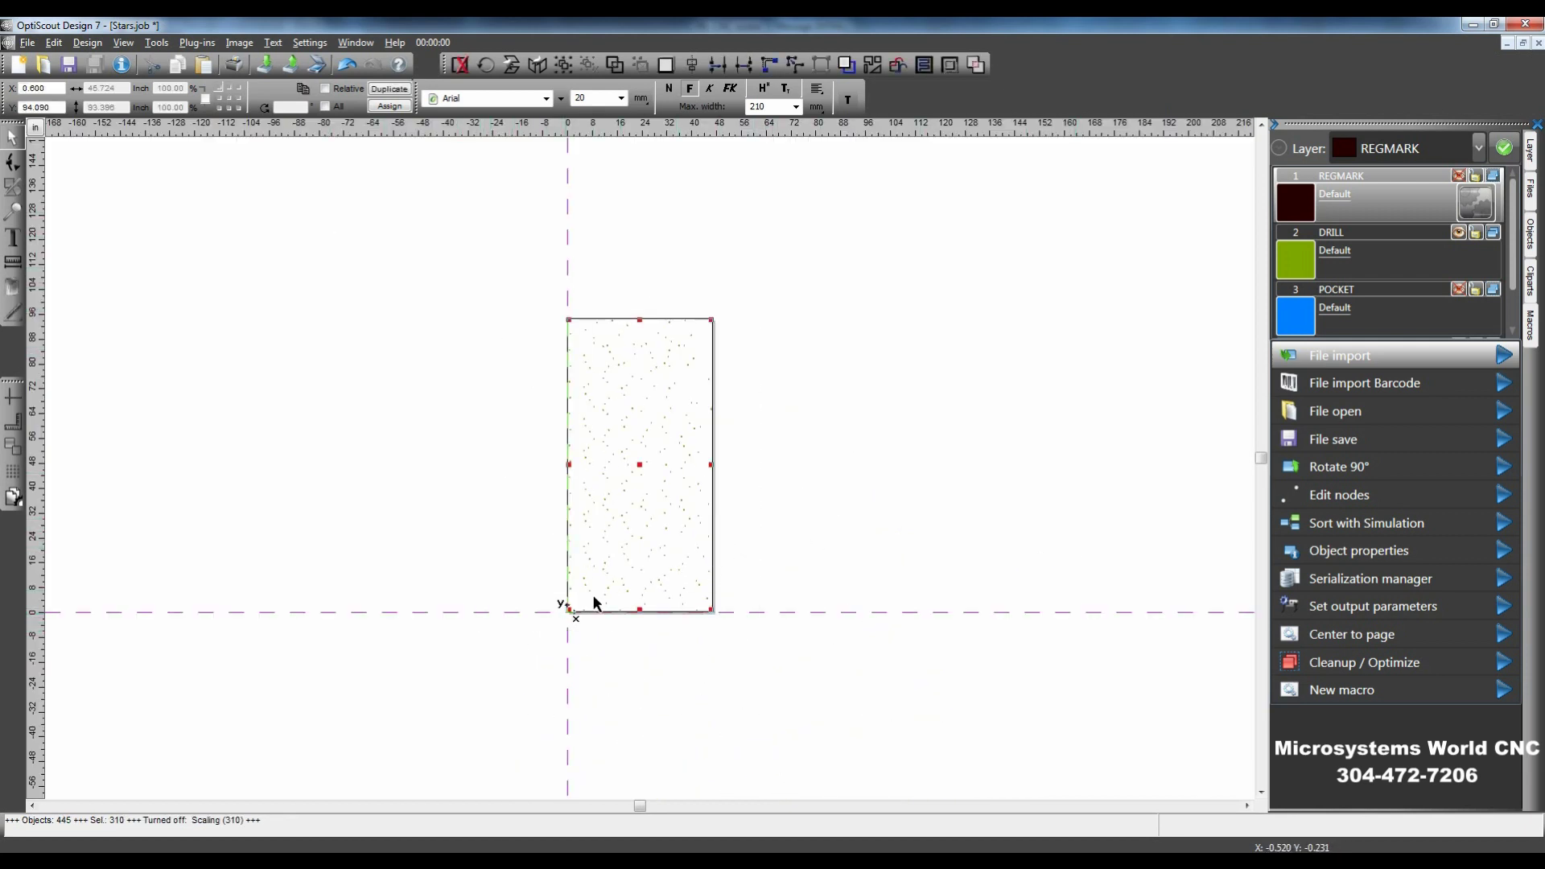
pyautogui.scroll(2, 648, 534)
pyautogui.scroll(6, 659, 490)
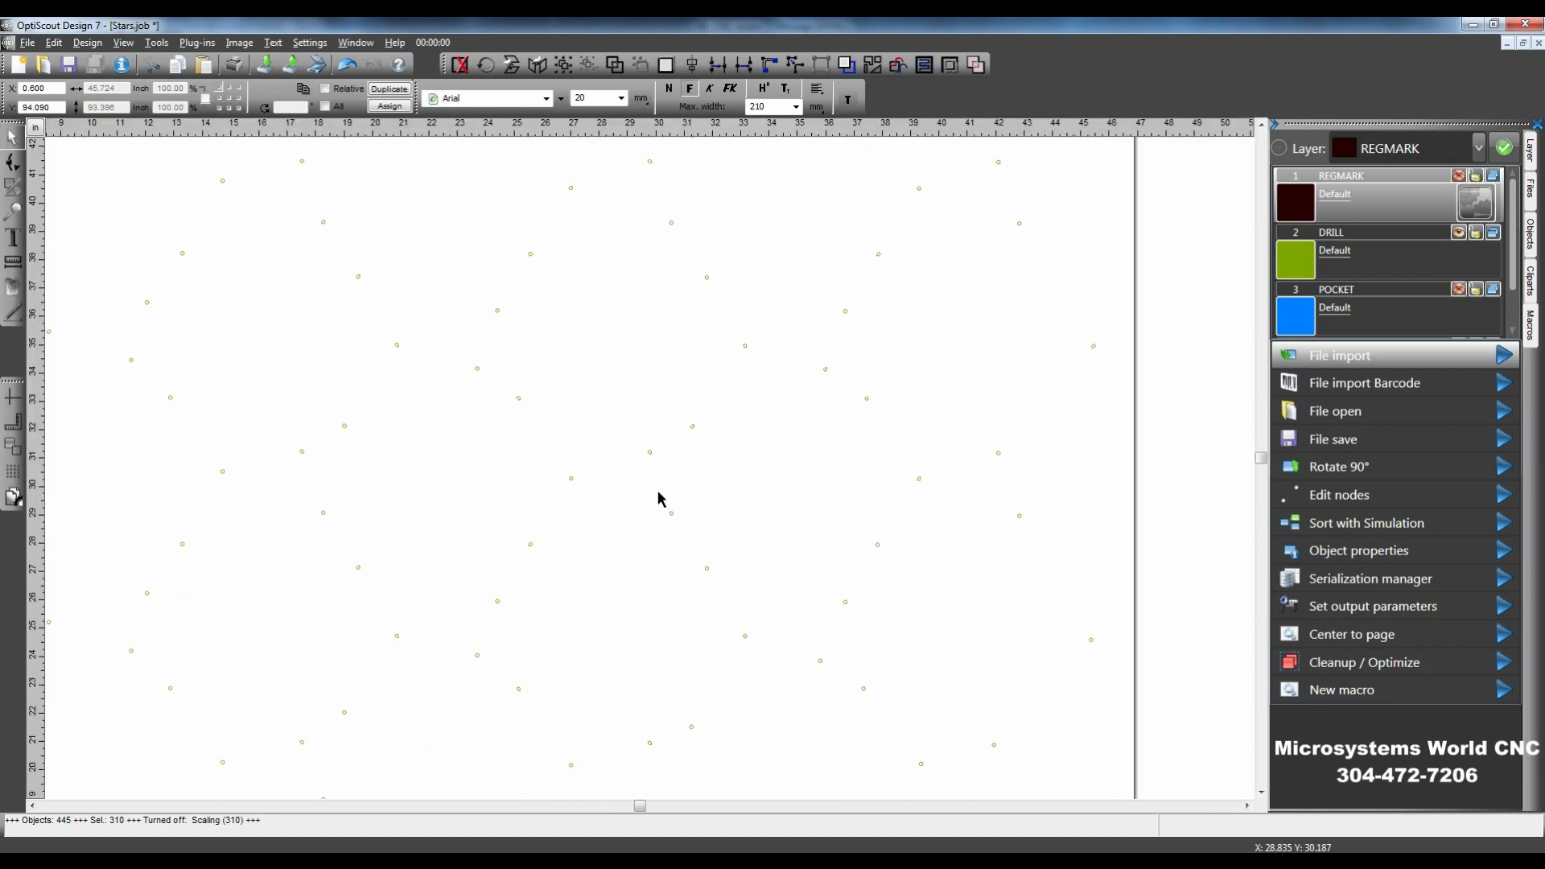
pyautogui.scroll(1, 658, 500)
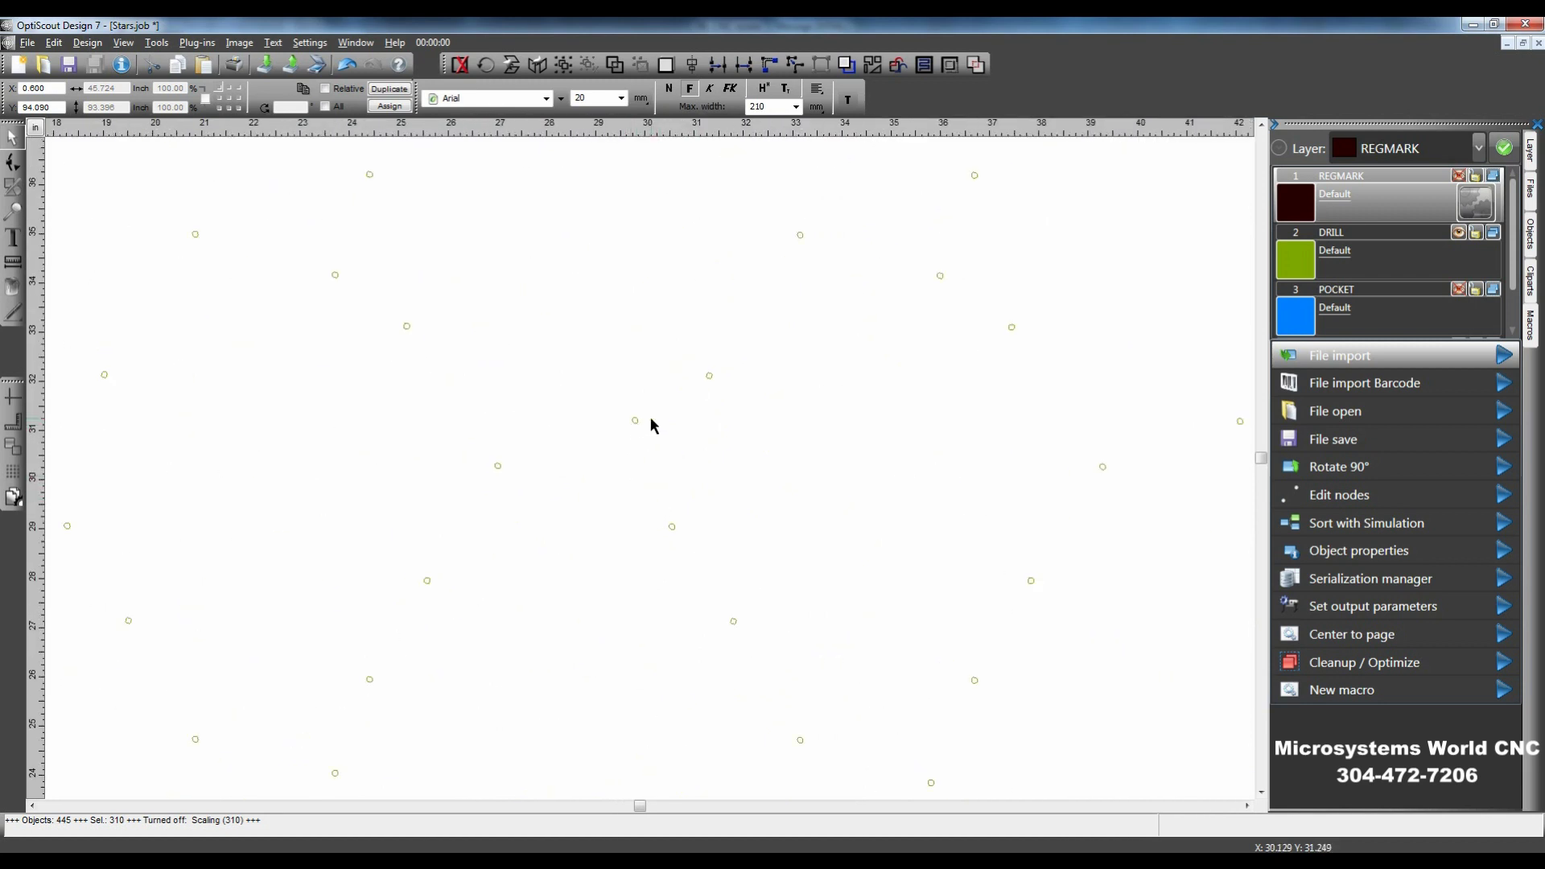
pyautogui.scroll(-8, 668, 547)
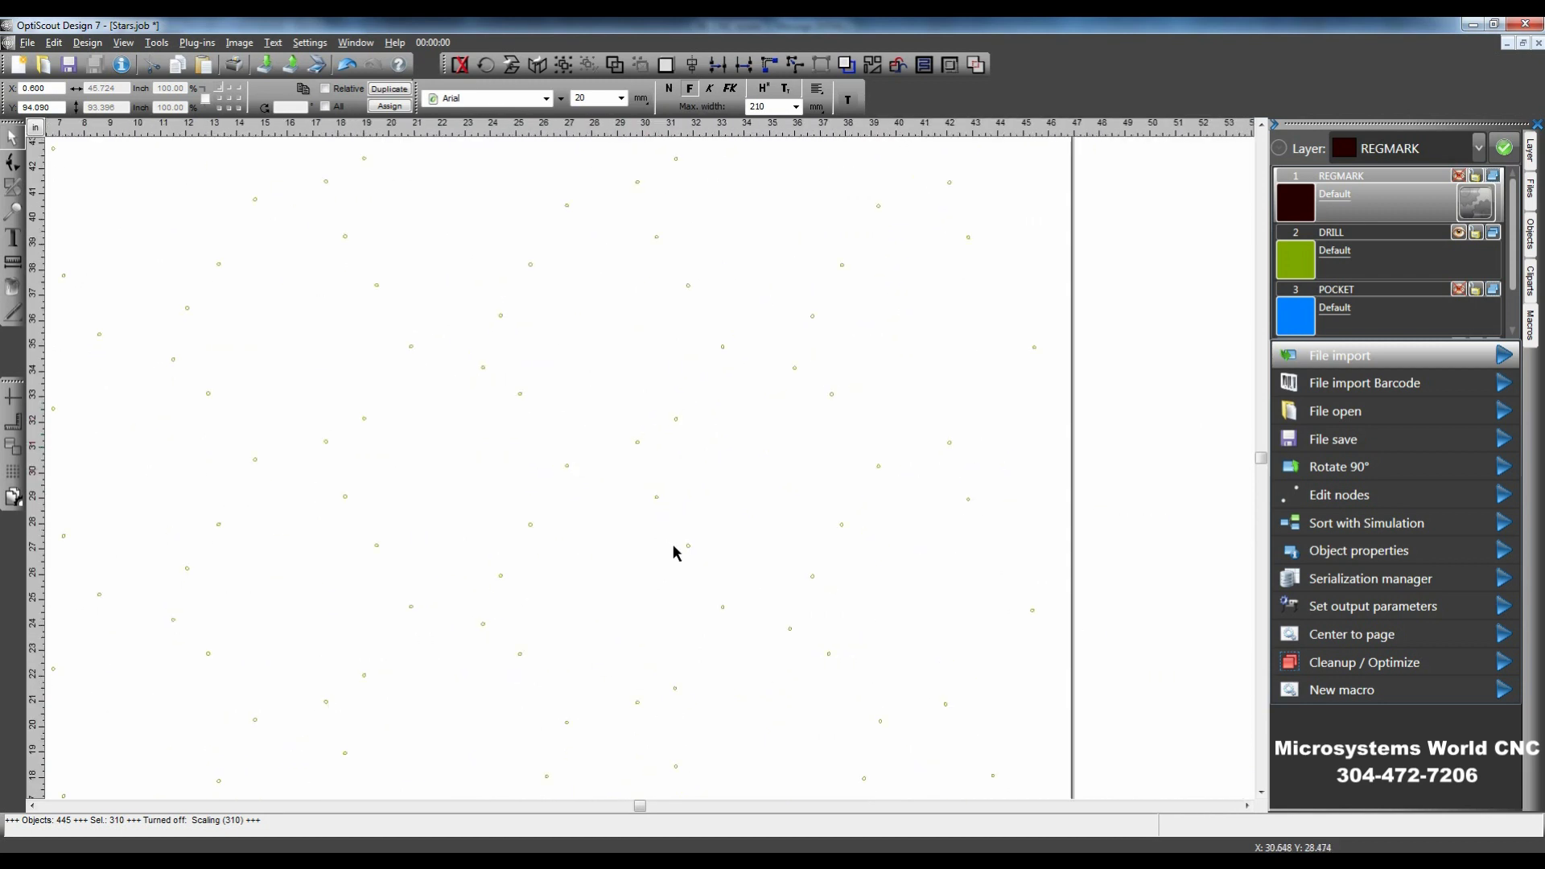
pyautogui.scroll(-2, 675, 552)
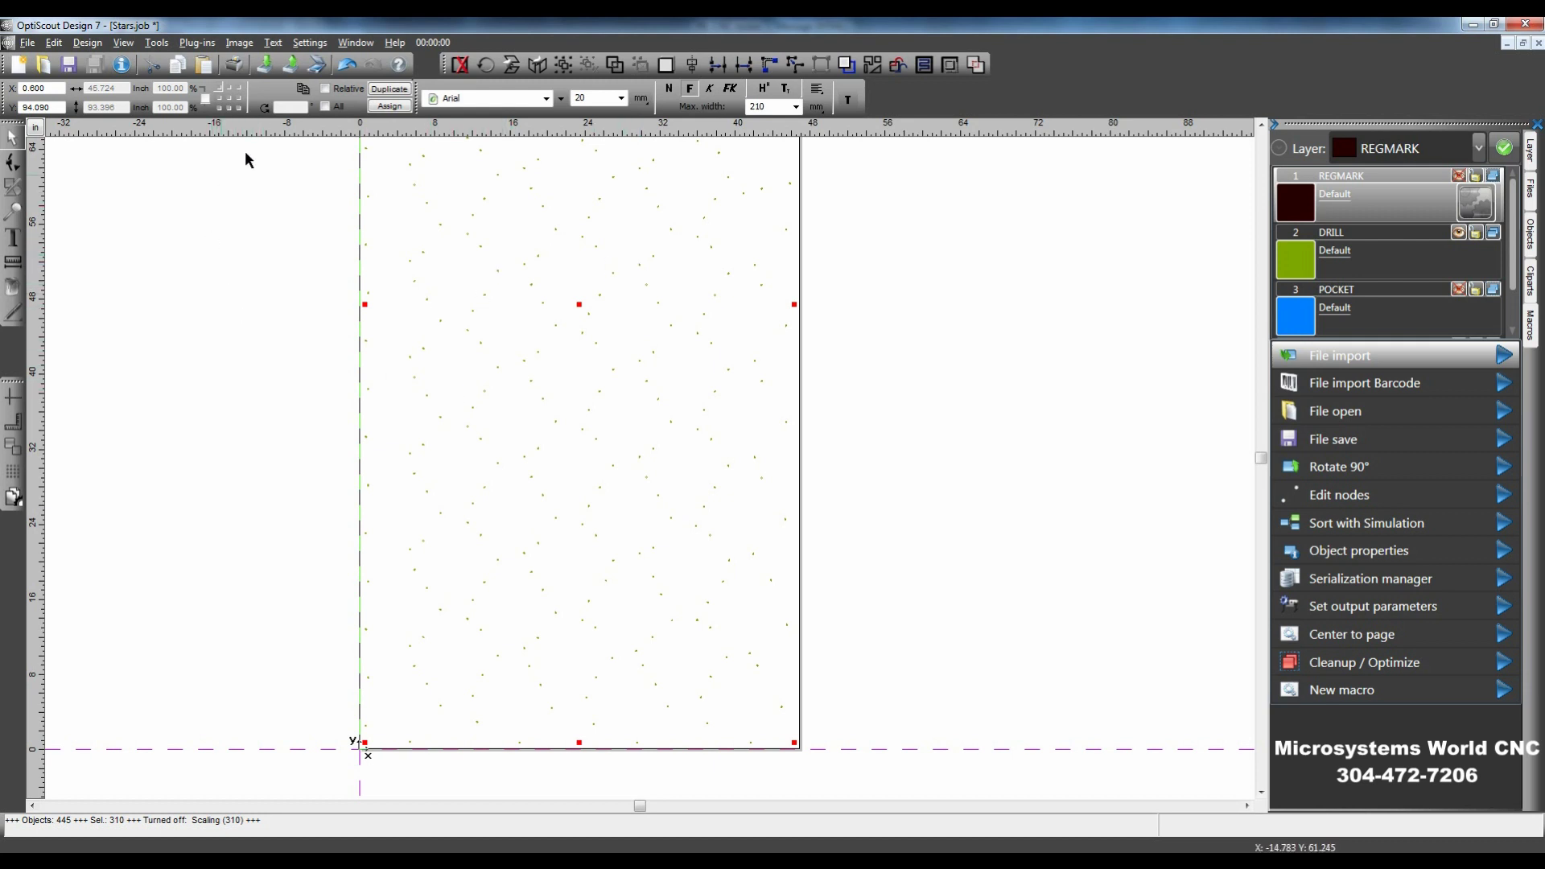
# - Replace the selected dots with Drill hole objects placed on Layer 2
pyautogui.click(197, 43)
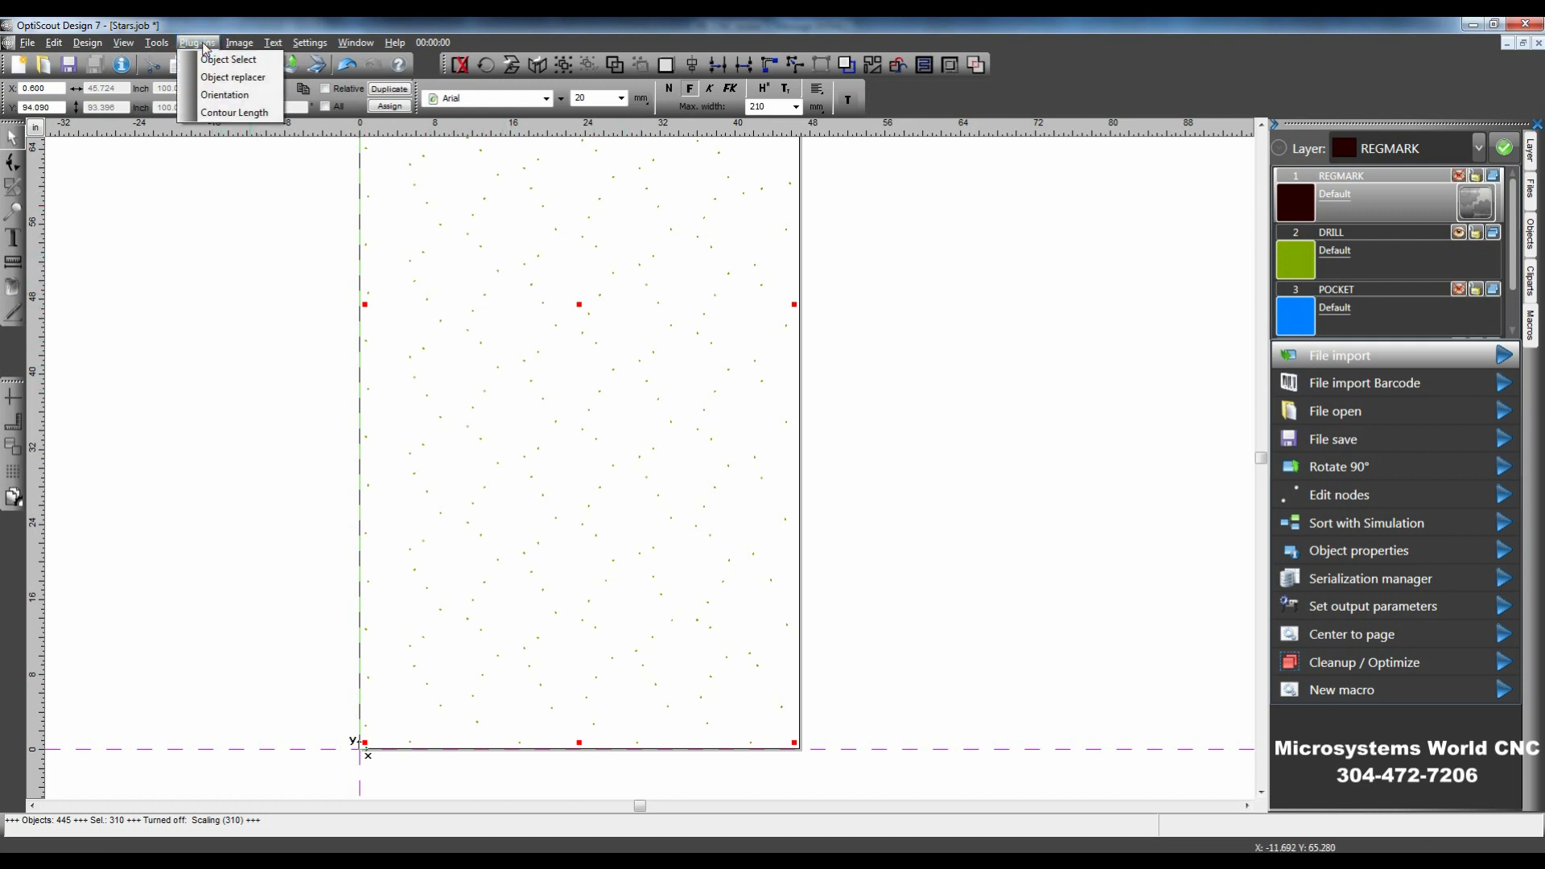
pyautogui.click(216, 78)
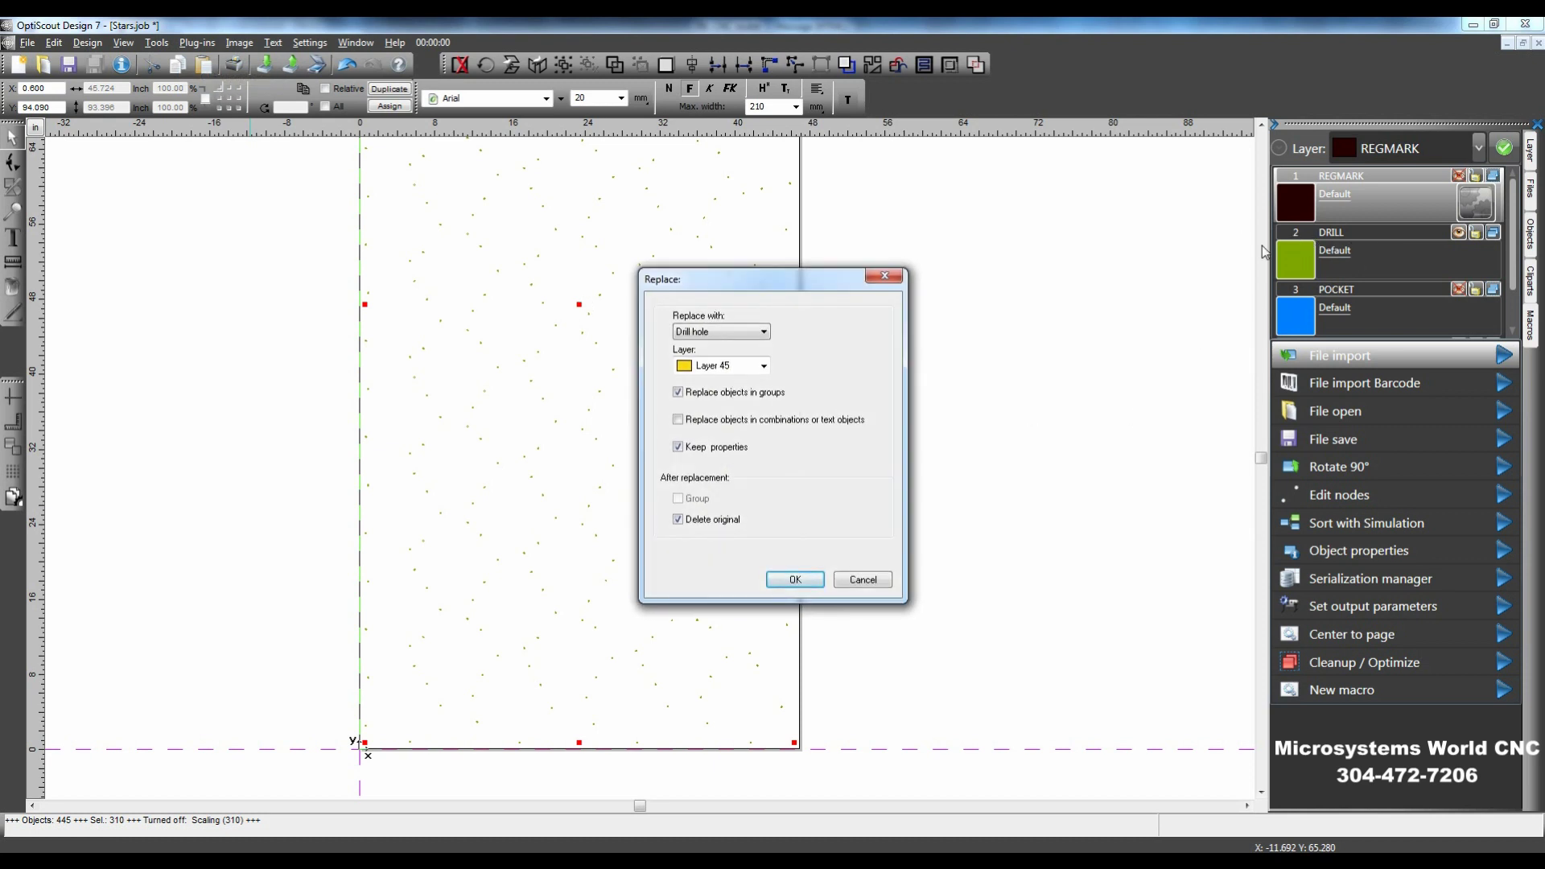
pyautogui.click(764, 366)
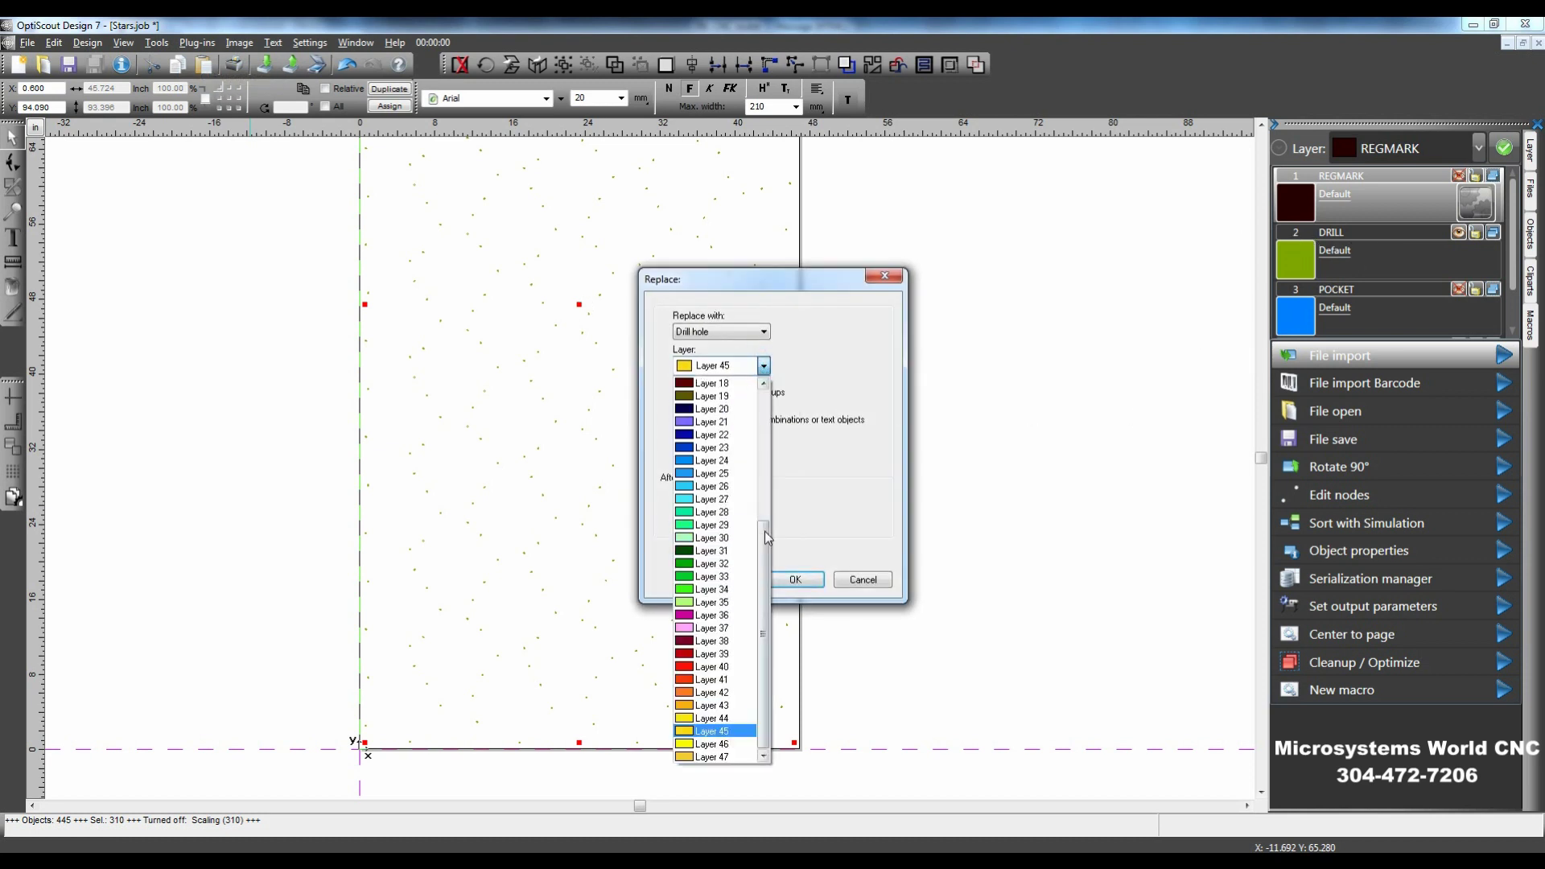
pyautogui.moveTo(767, 538); pyautogui.dragTo(765, 407)
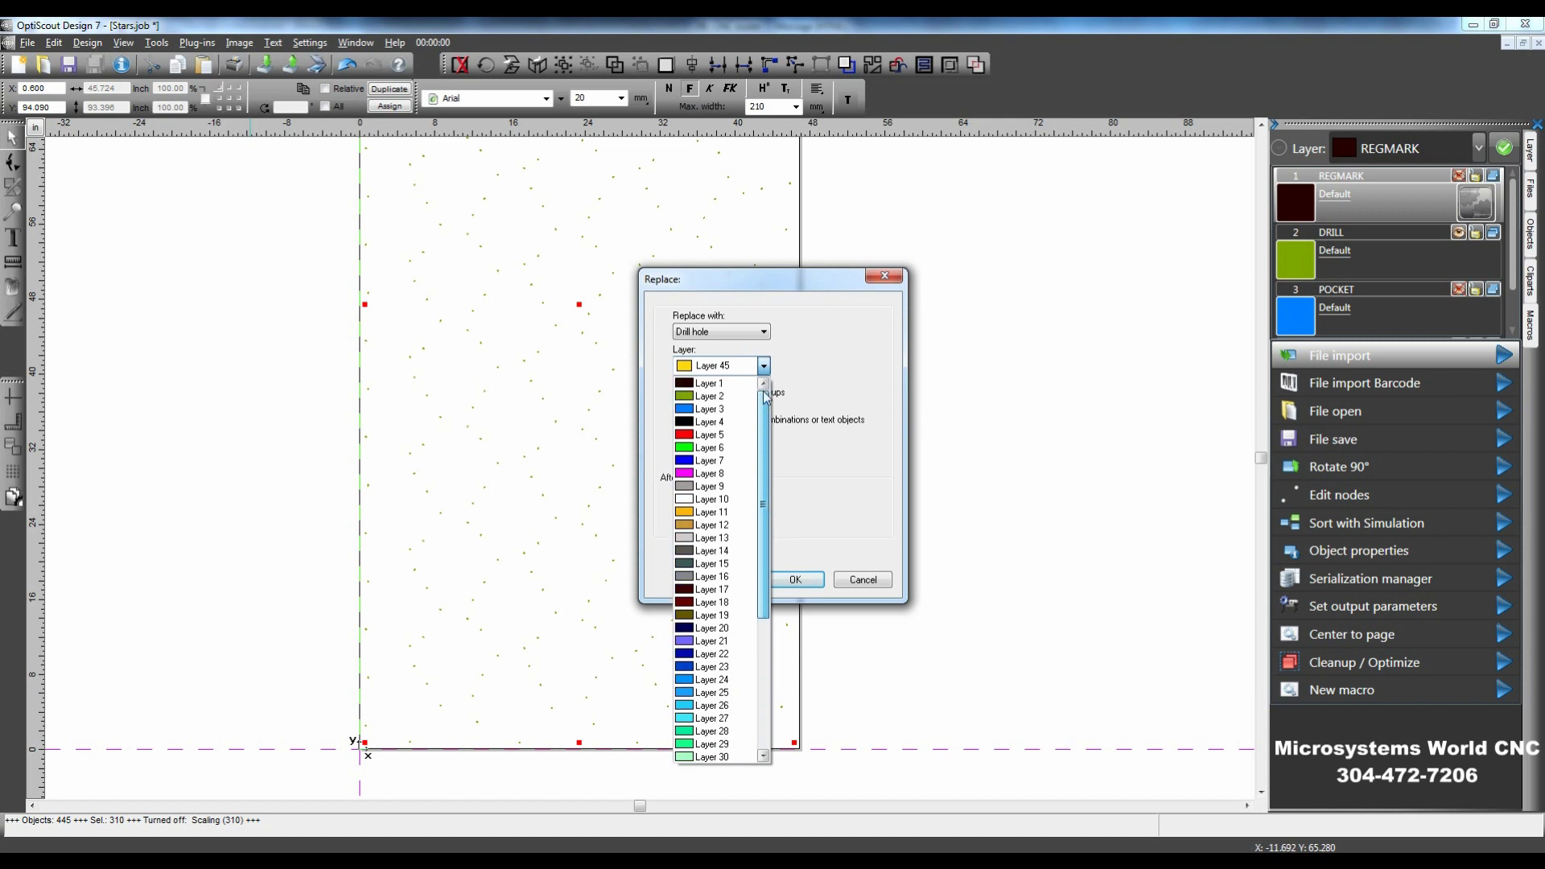
pyautogui.click(694, 396)
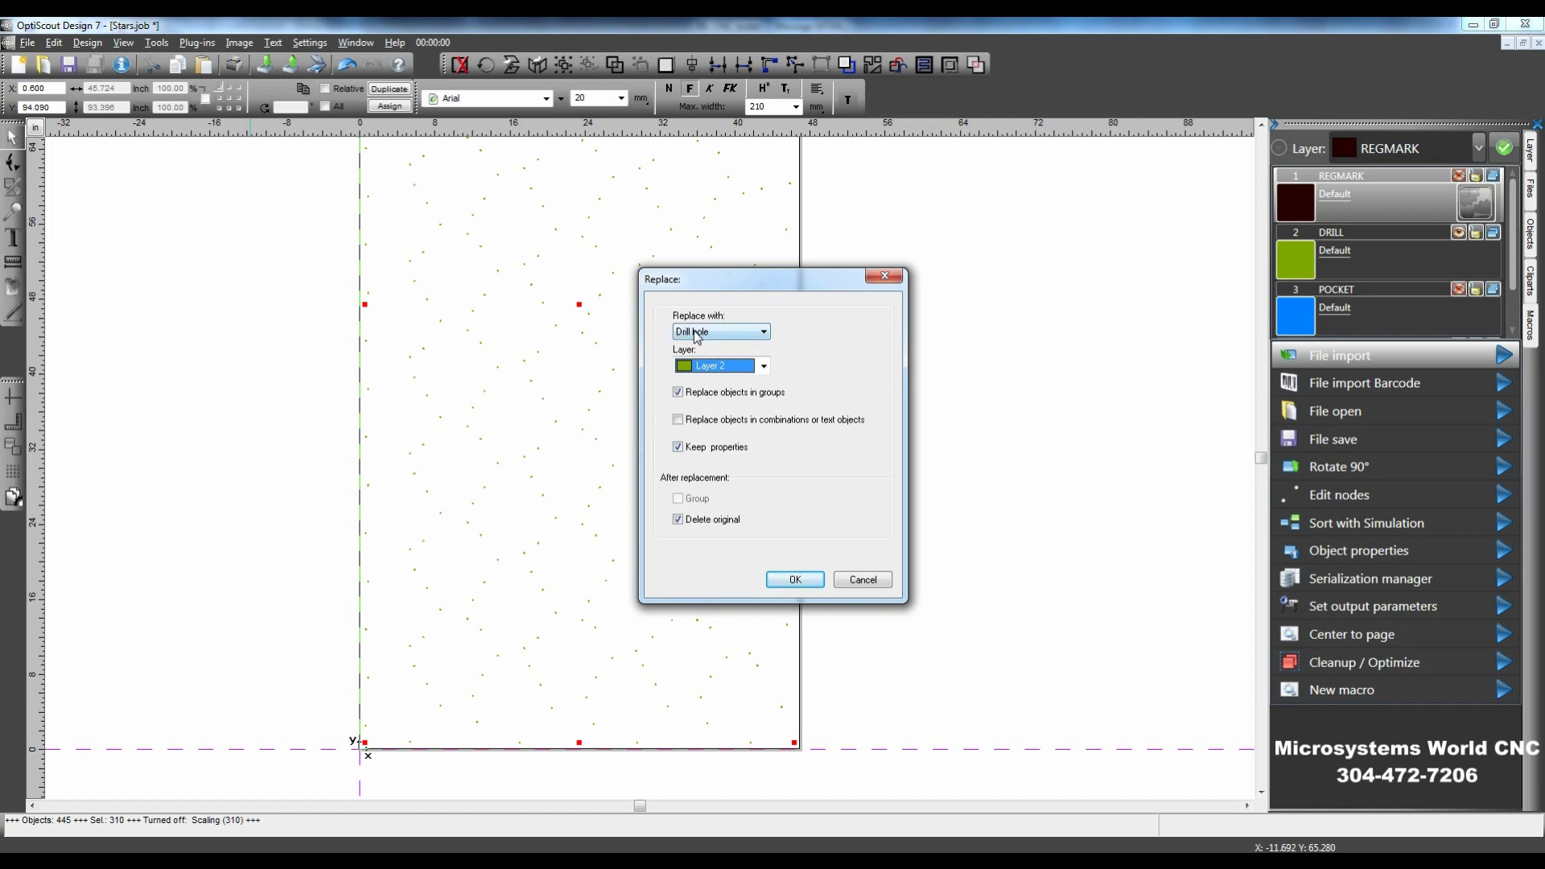
pyautogui.click(766, 332)
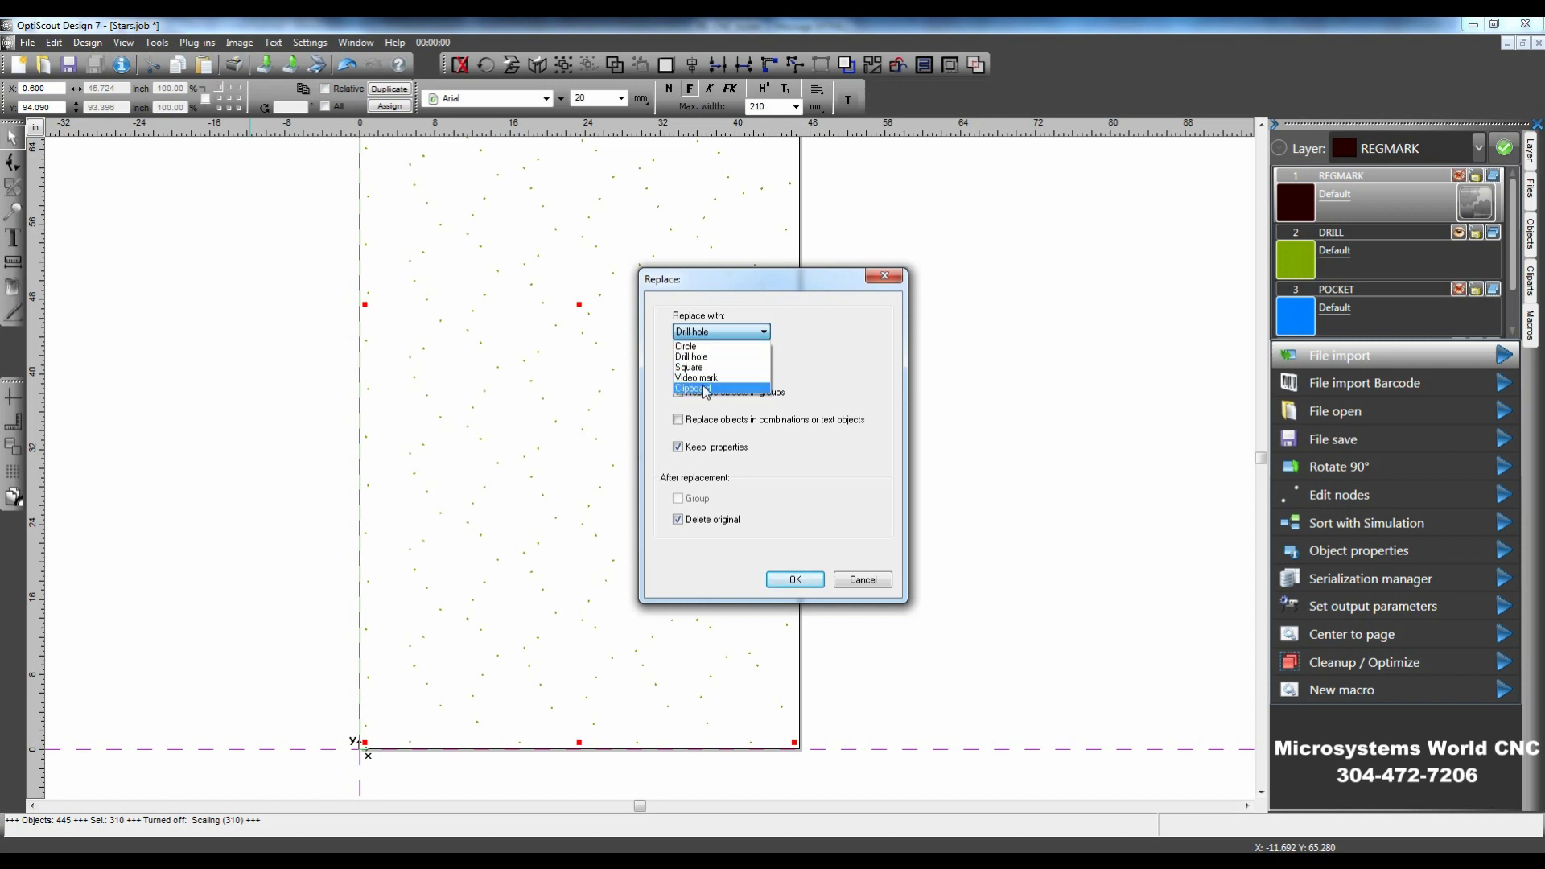
pyautogui.click(808, 348)
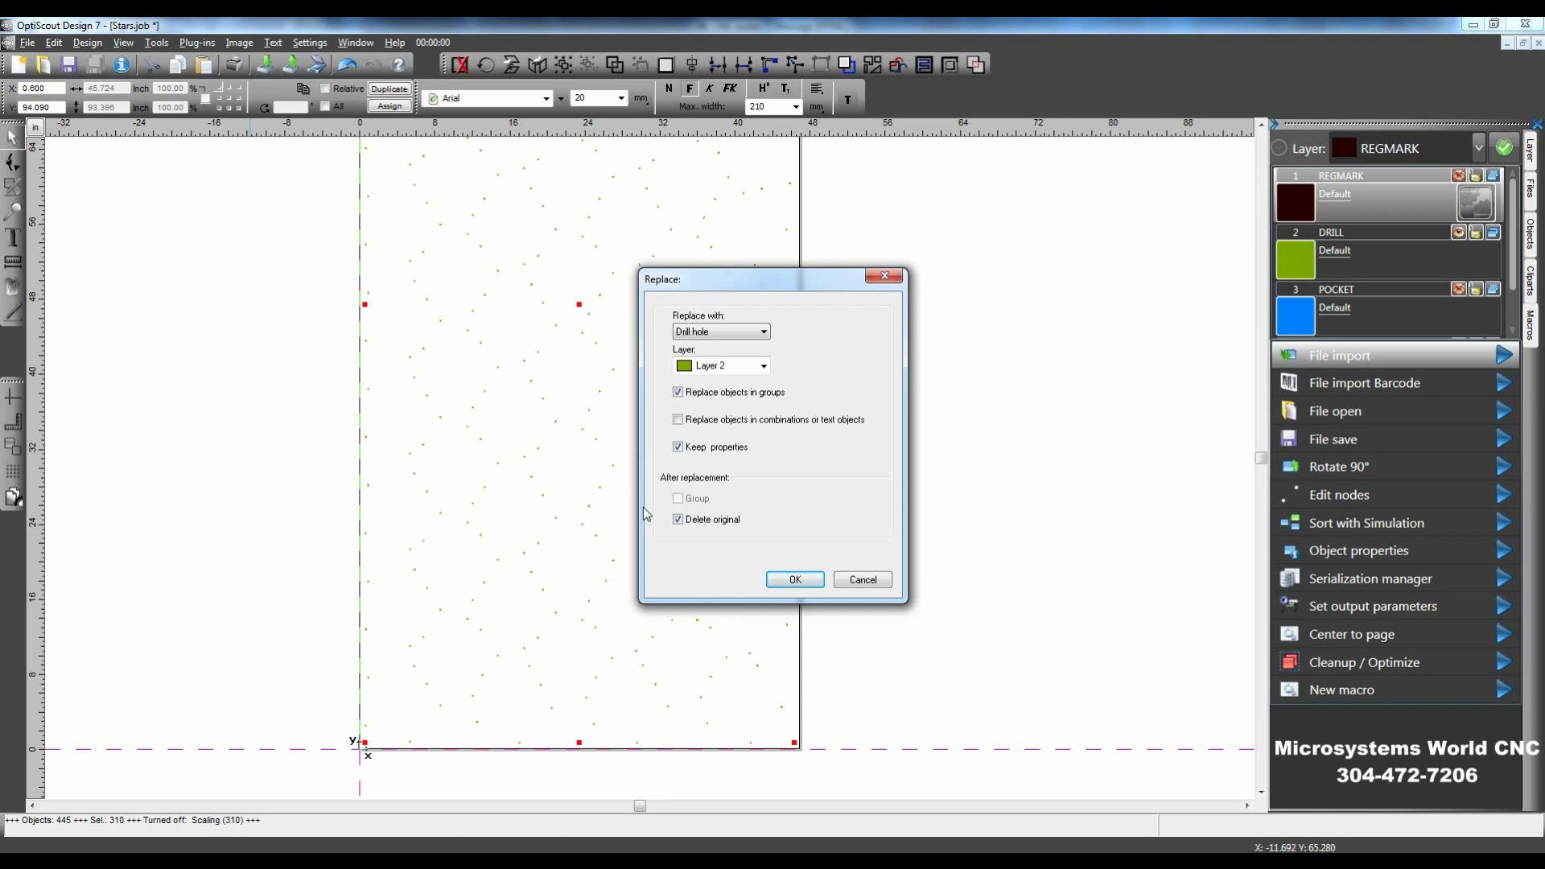
pyautogui.click(795, 580)
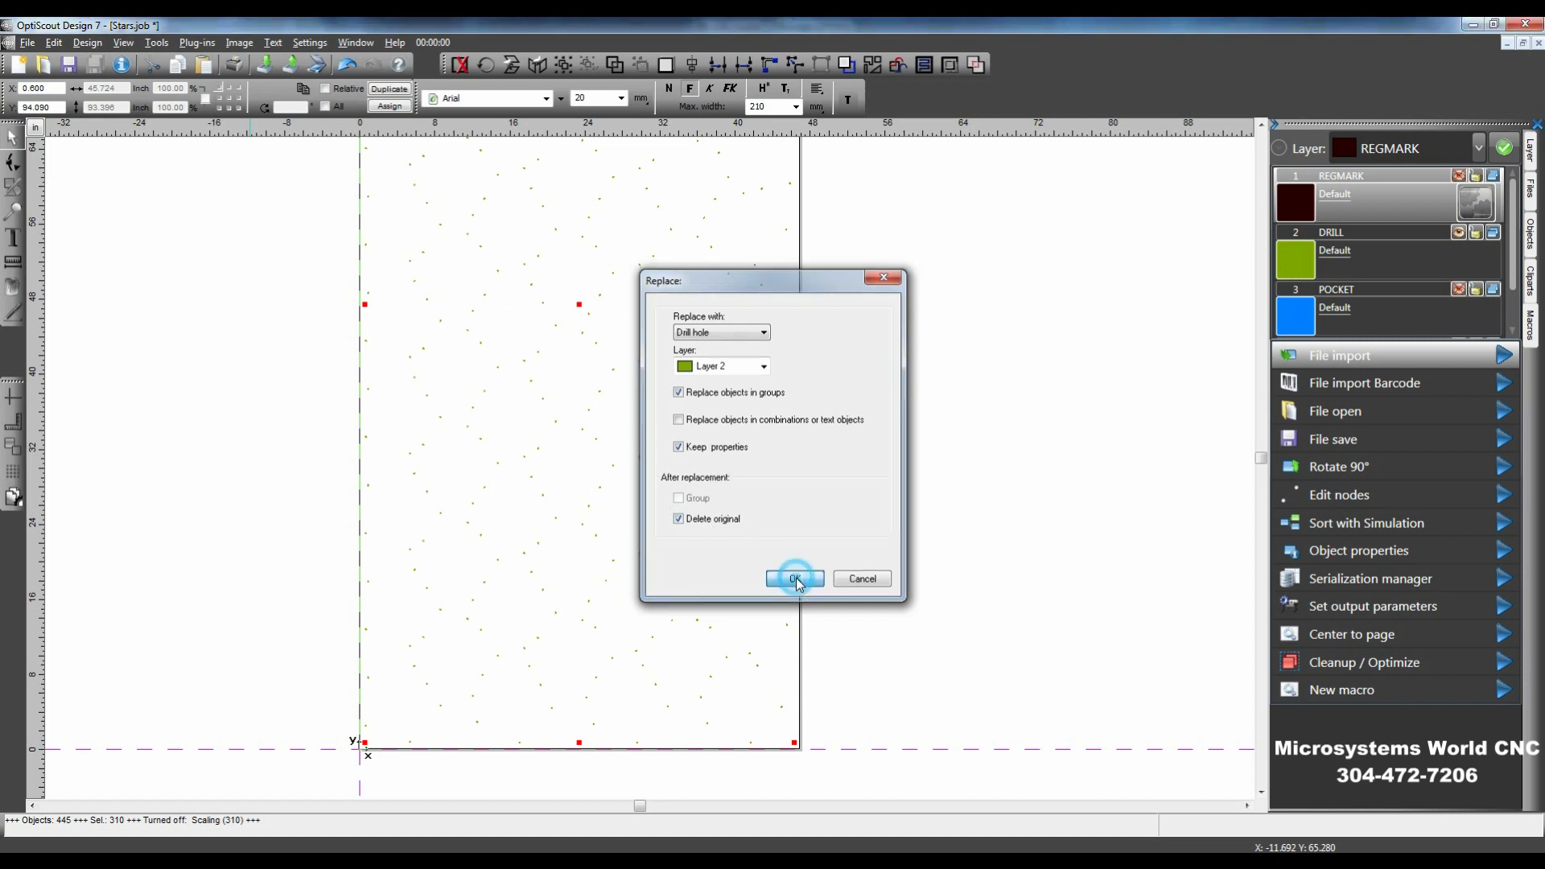
# - Set the DRILL layer to Routing with Poplar material, then hide its crosses
pyautogui.scroll(5, 579, 469)
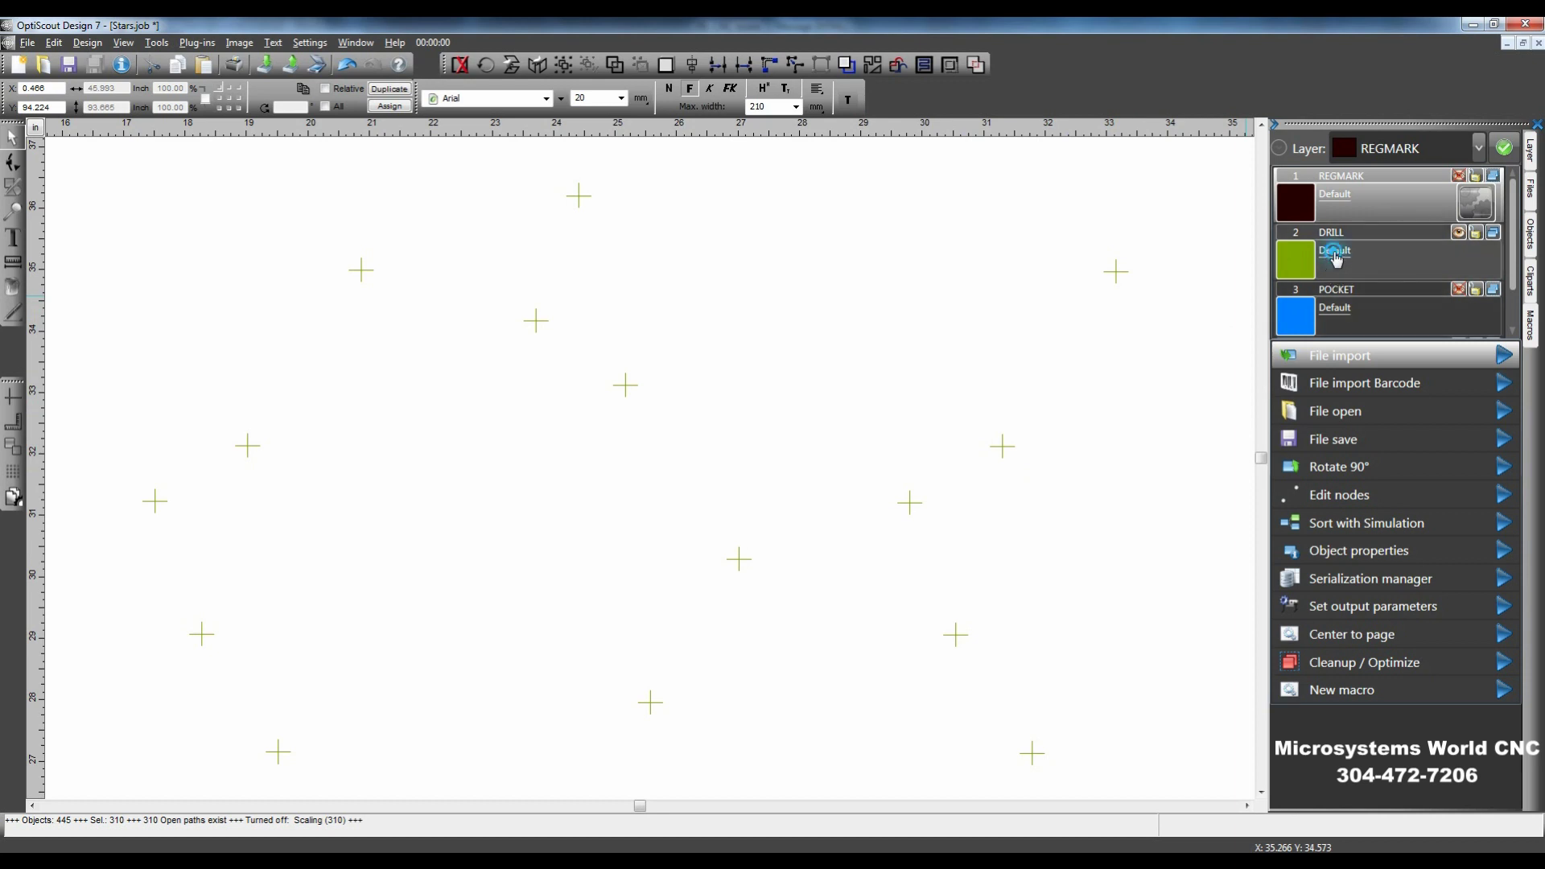
pyautogui.click(1337, 256)
pyautogui.click(1334, 313)
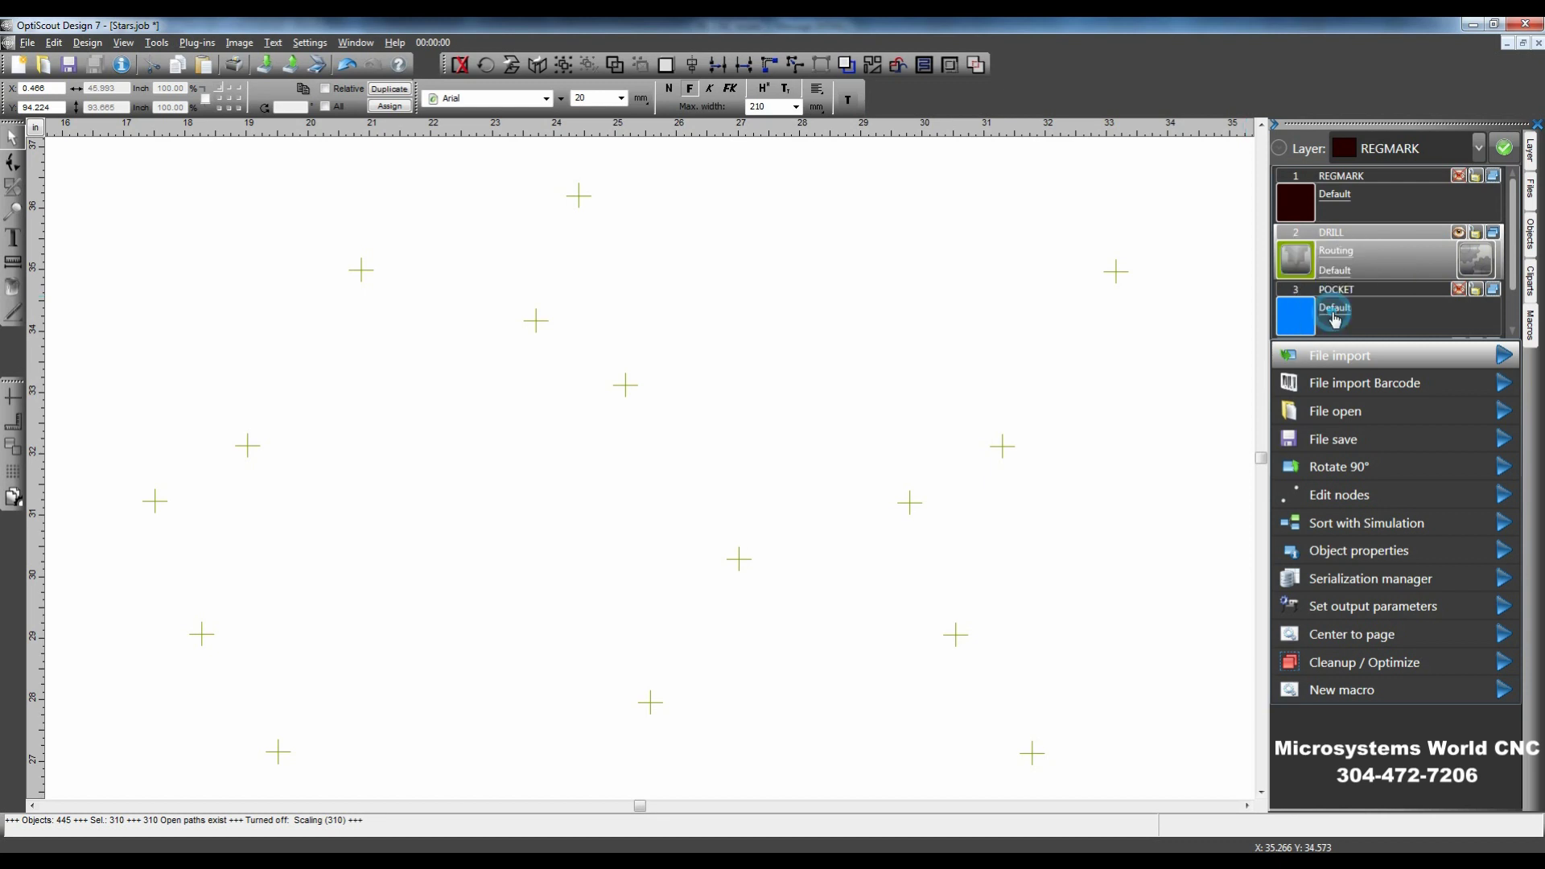
pyautogui.click(1338, 277)
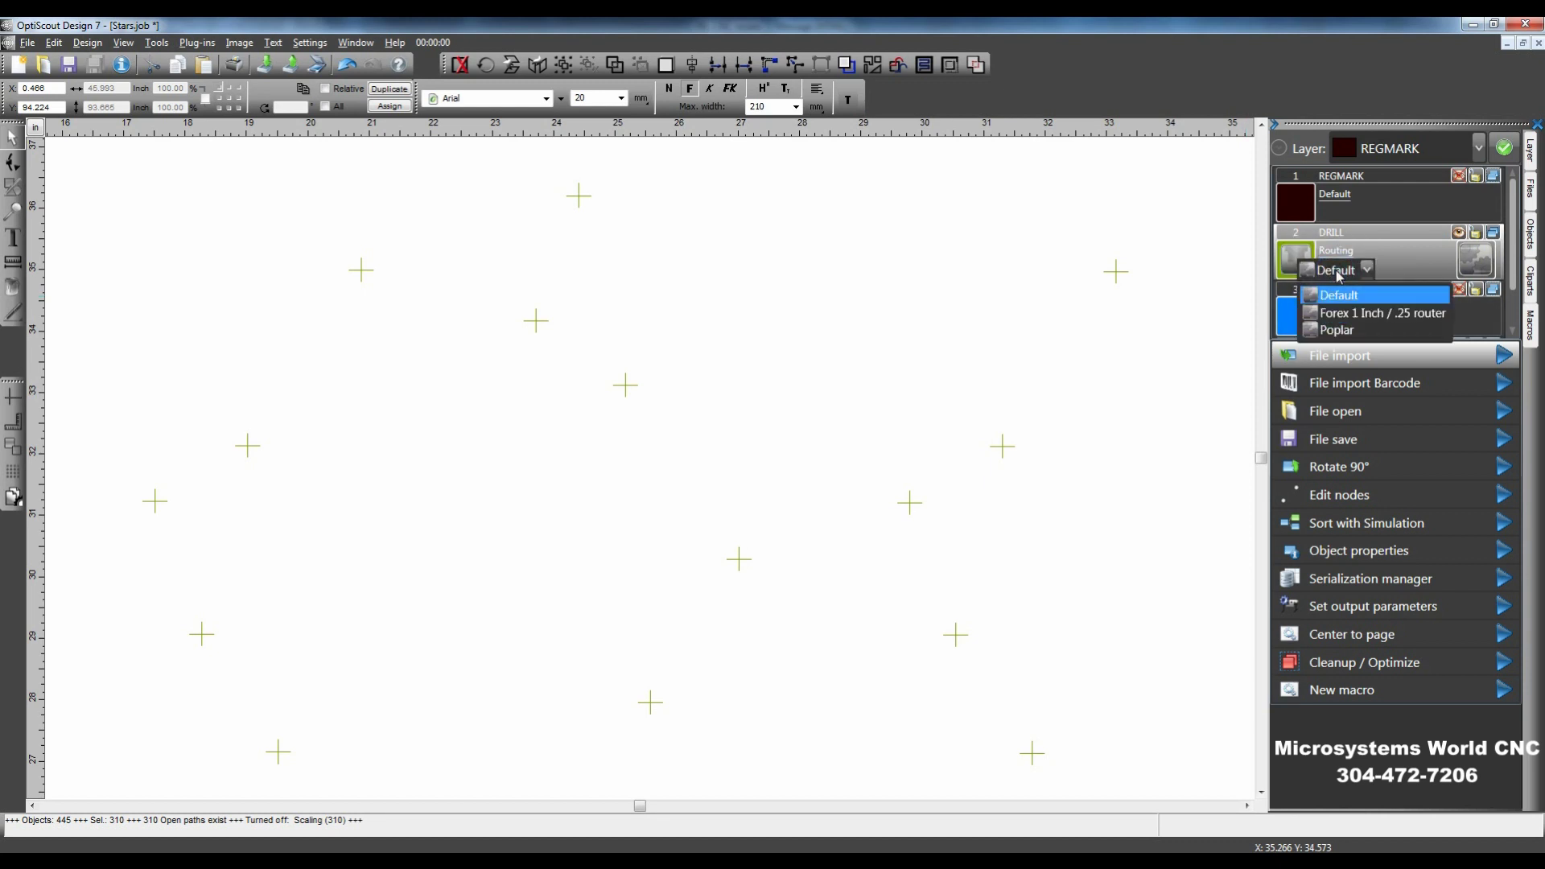
pyautogui.click(1334, 337)
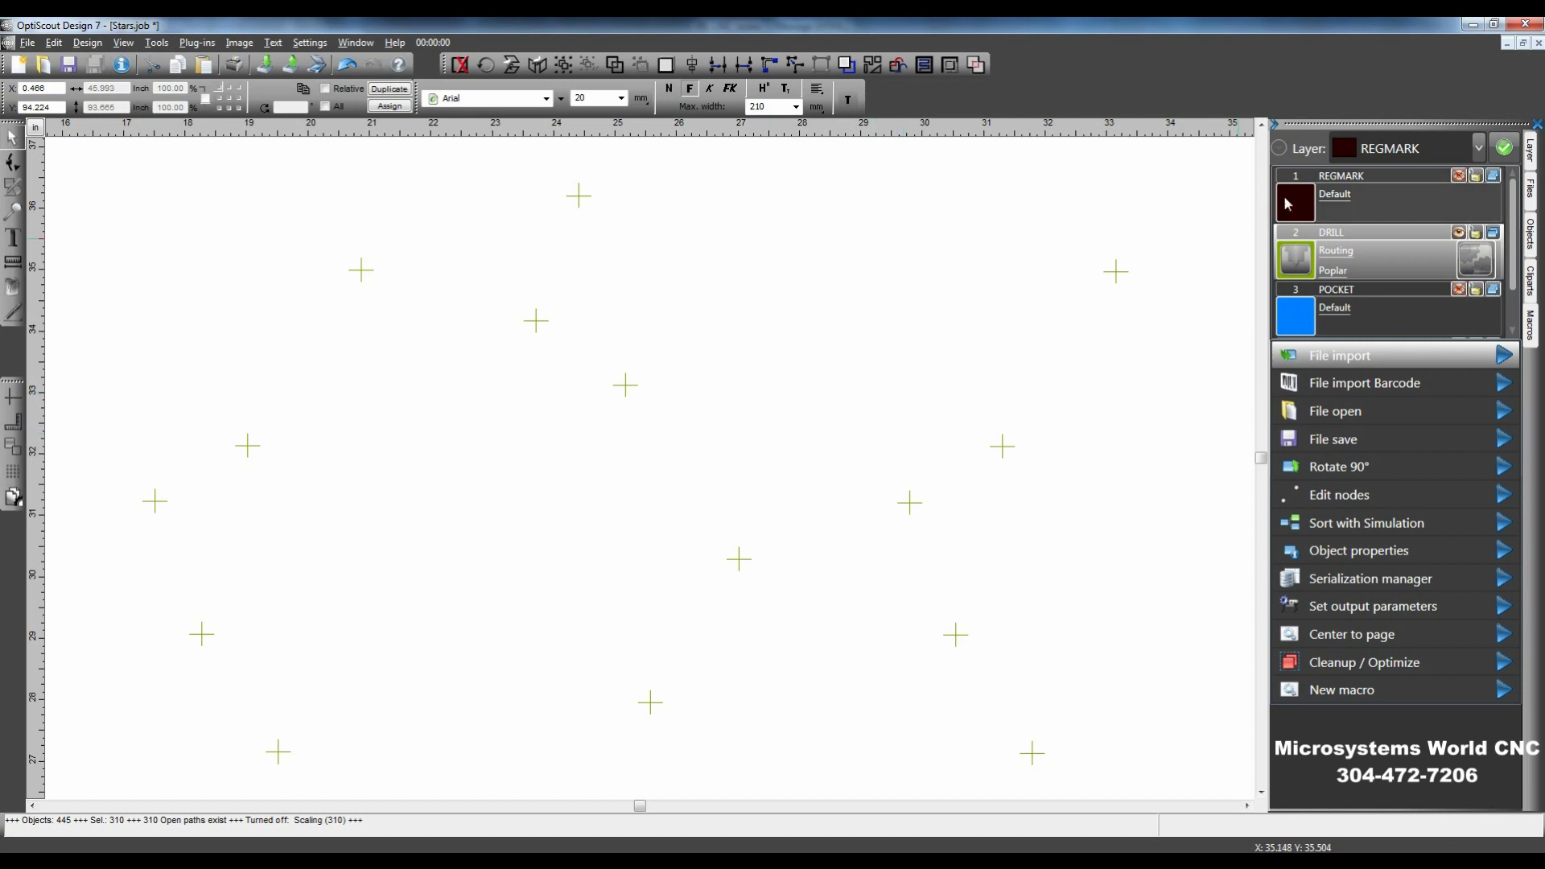
pyautogui.click(1461, 235)
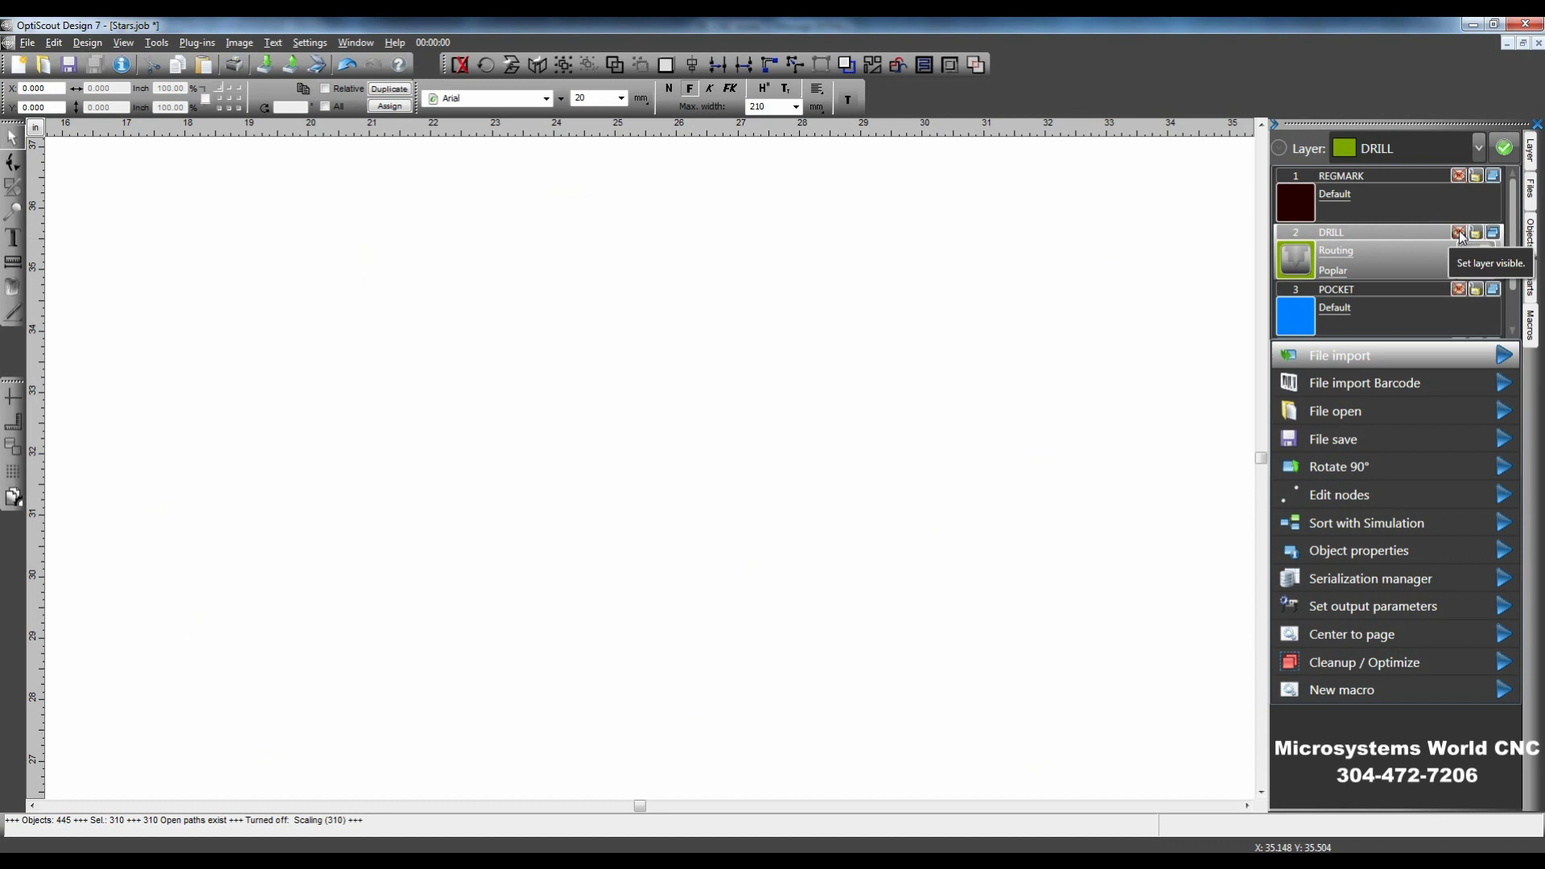
# - Make the POCKET layer visible and marquee-select all 62 pocket circles
pyautogui.click(1460, 290)
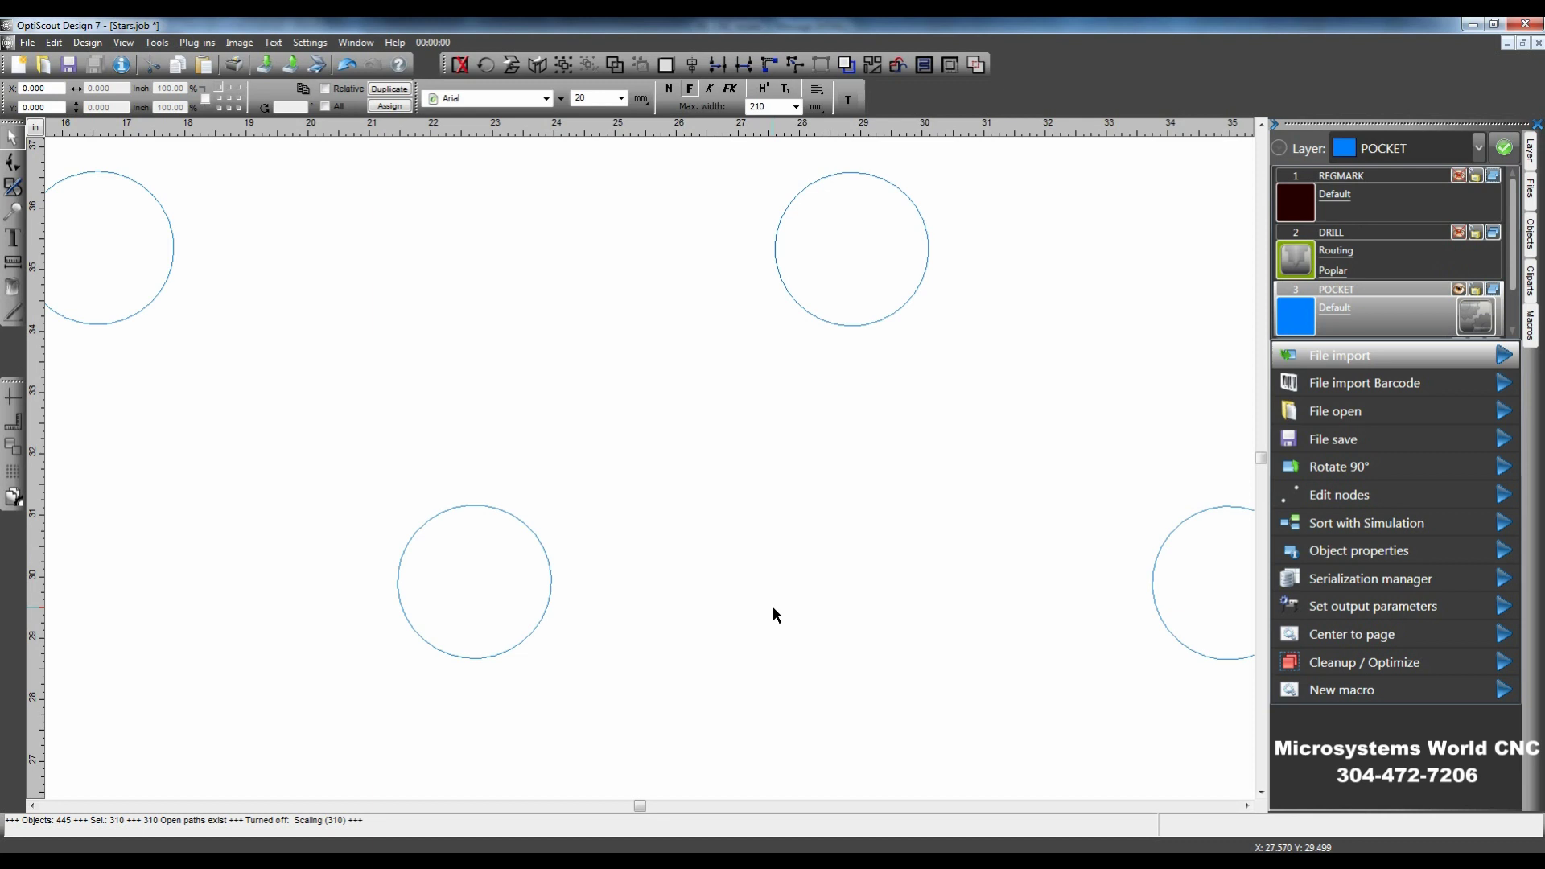
pyautogui.click(871, 543)
pyautogui.scroll(-5, 871, 543)
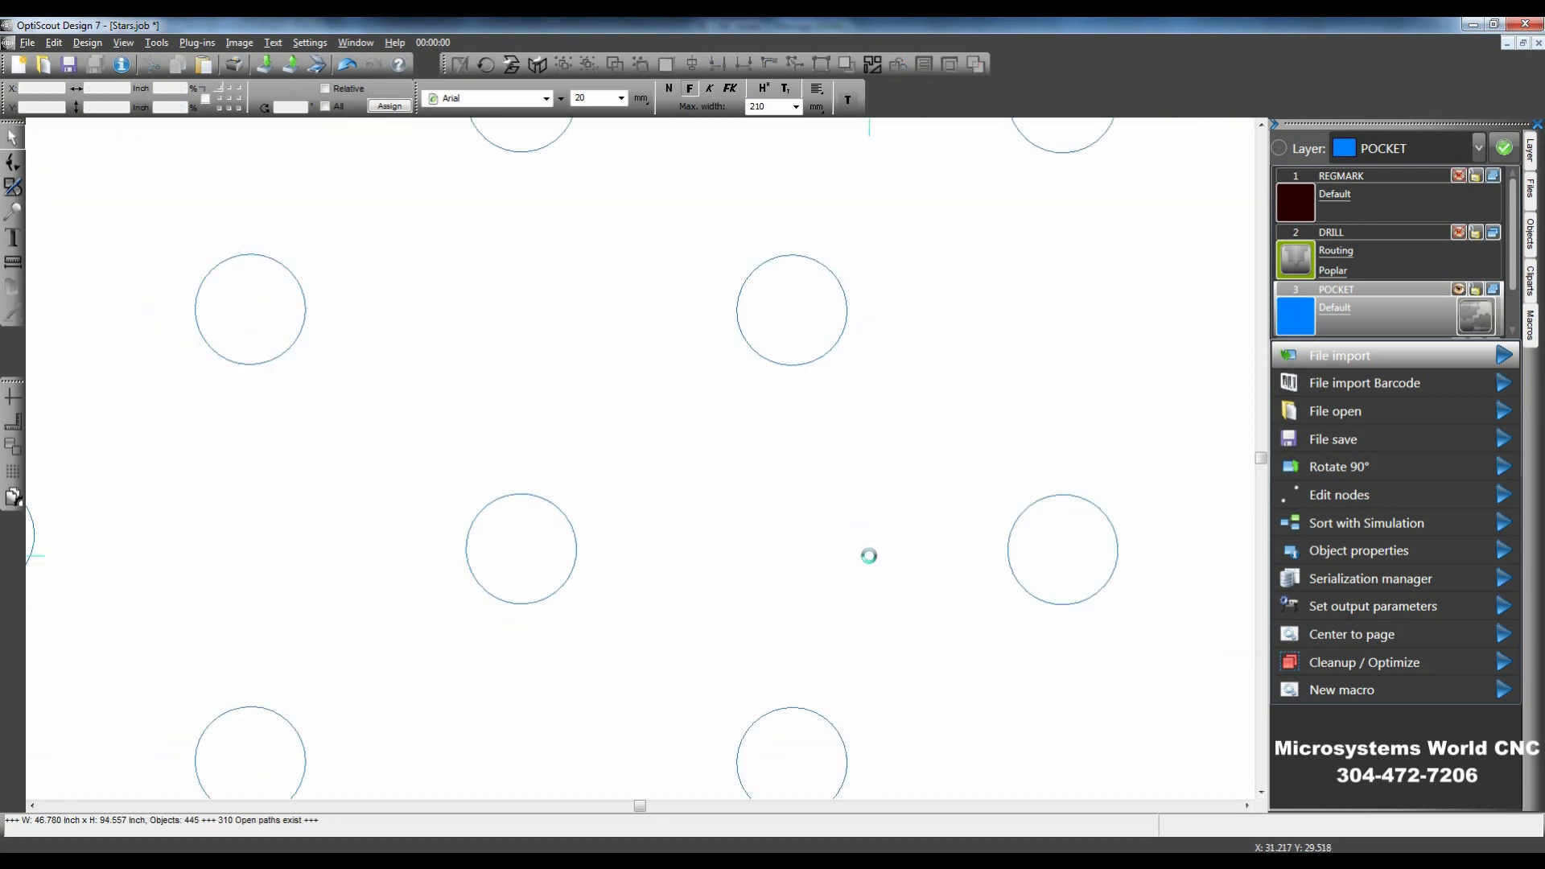
pyautogui.scroll(-2, 870, 568)
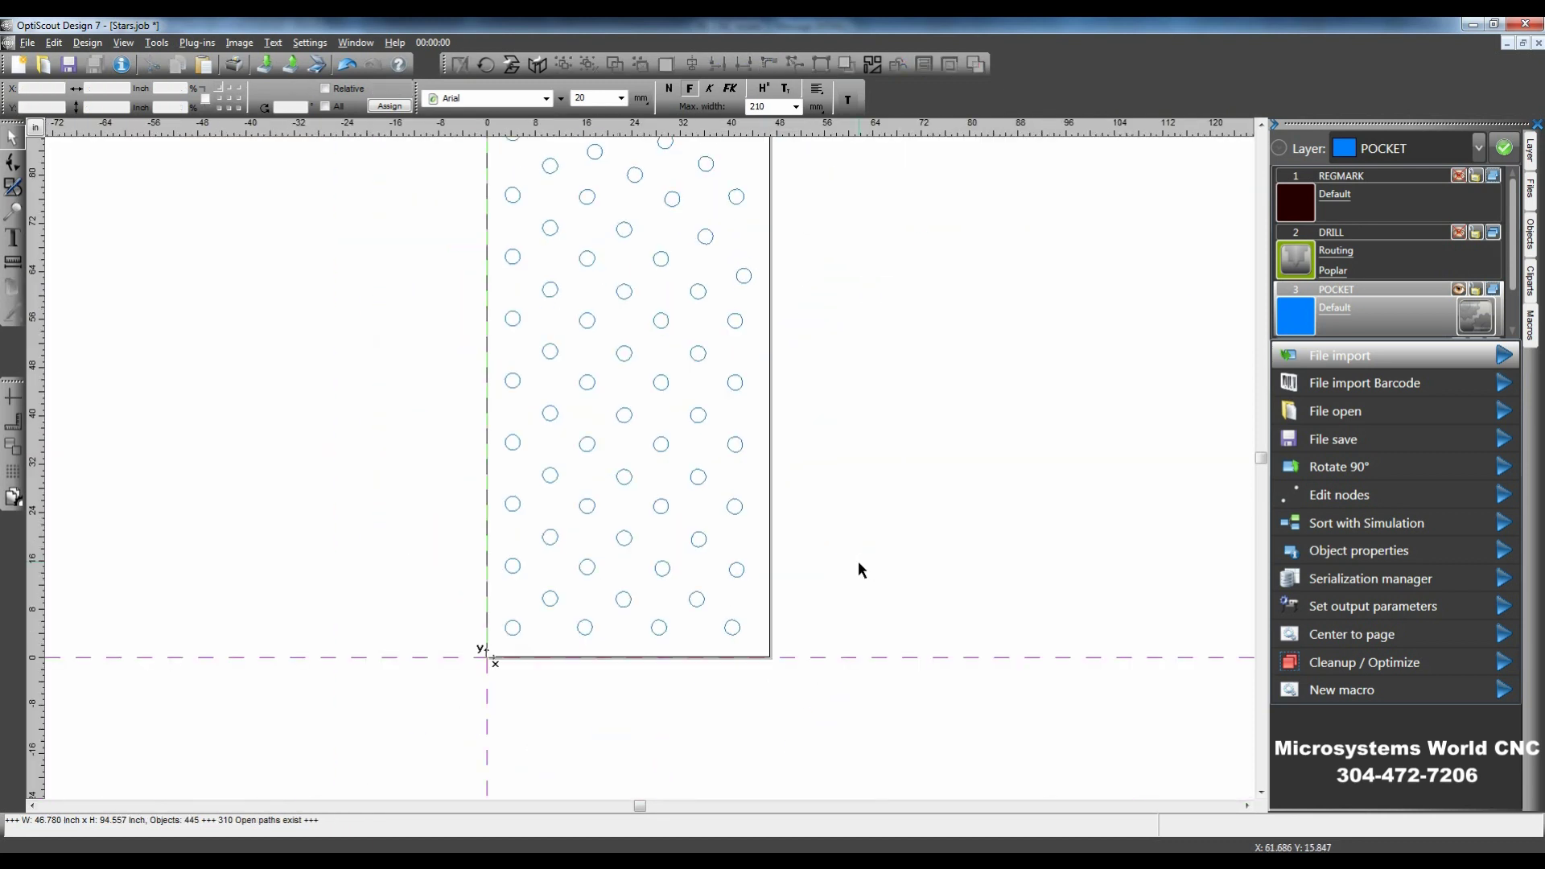
pyautogui.scroll(-1, 859, 569)
pyautogui.moveTo(473, 170); pyautogui.dragTo(752, 607)
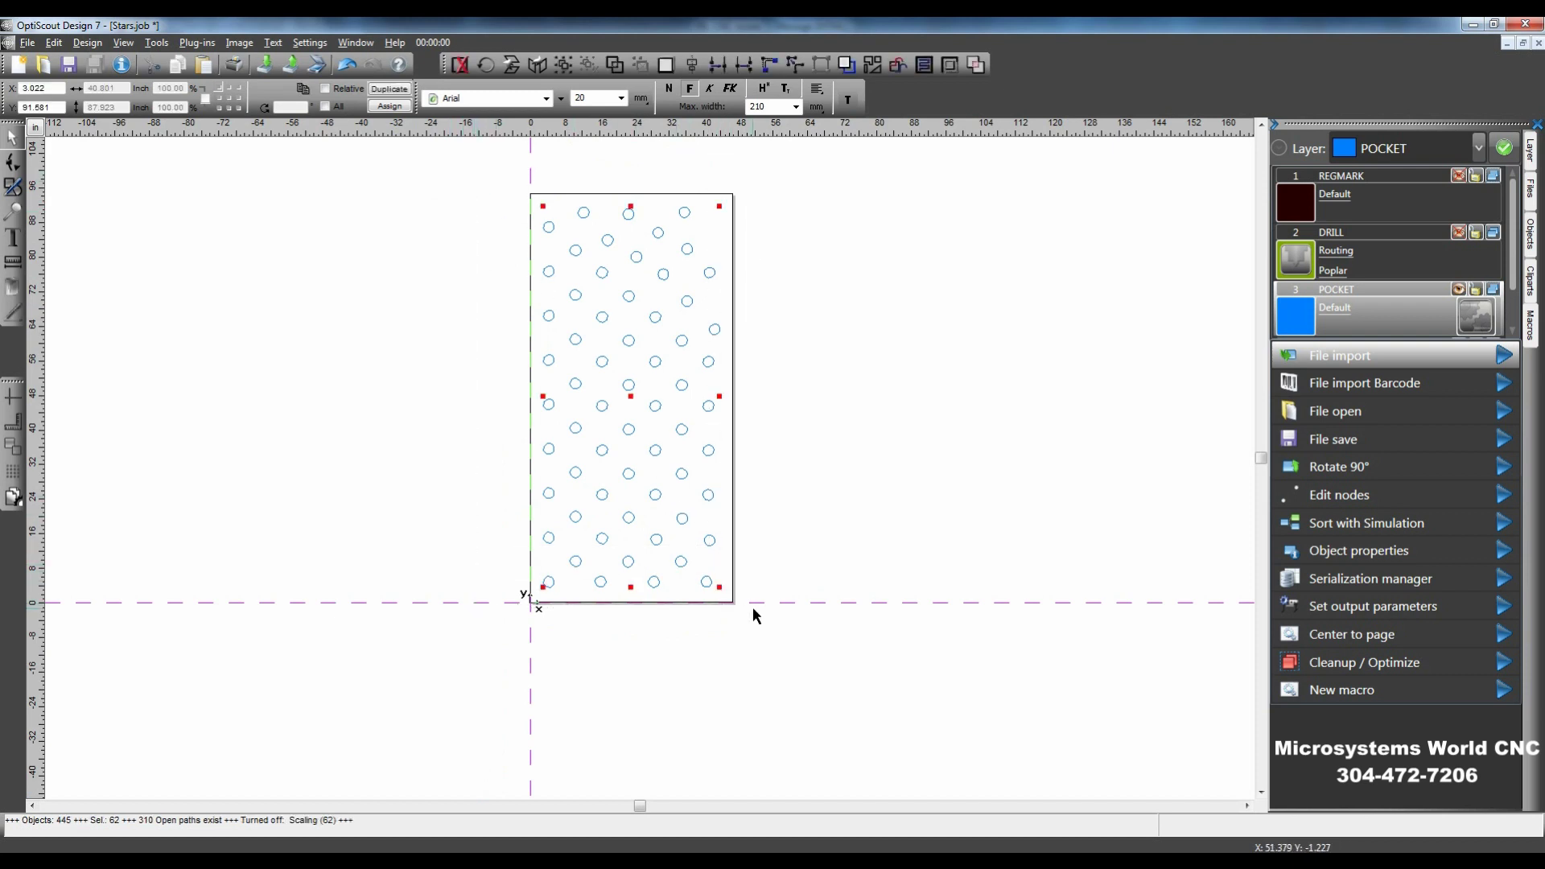
# - Set up island-fill routing for the circles with target layer 3. POCKET
pyautogui.click(157, 42)
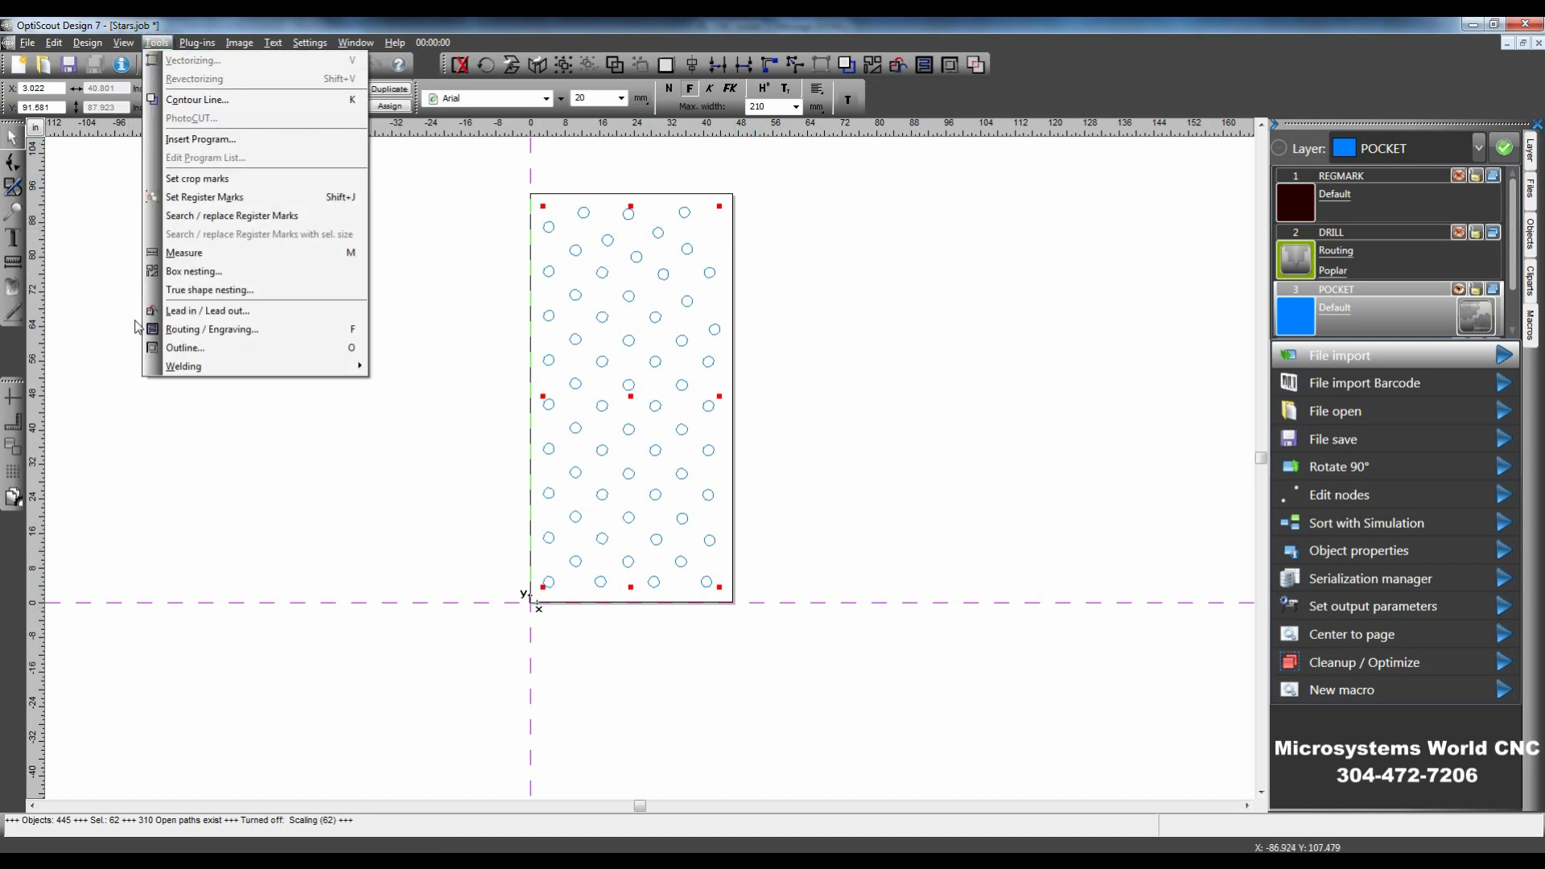
pyautogui.click(201, 331)
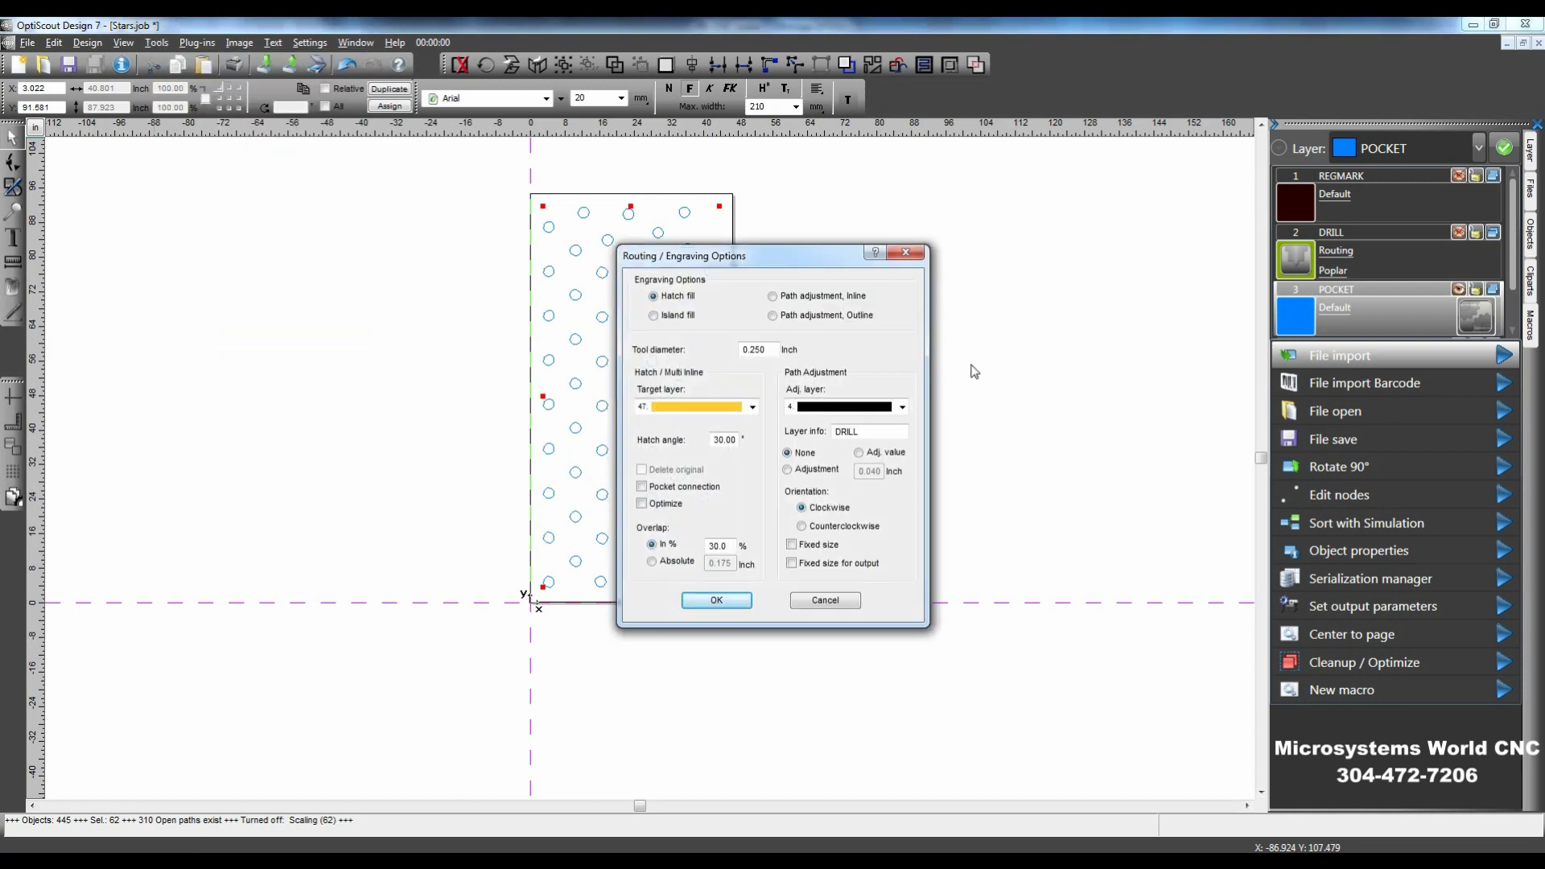
pyautogui.click(752, 407)
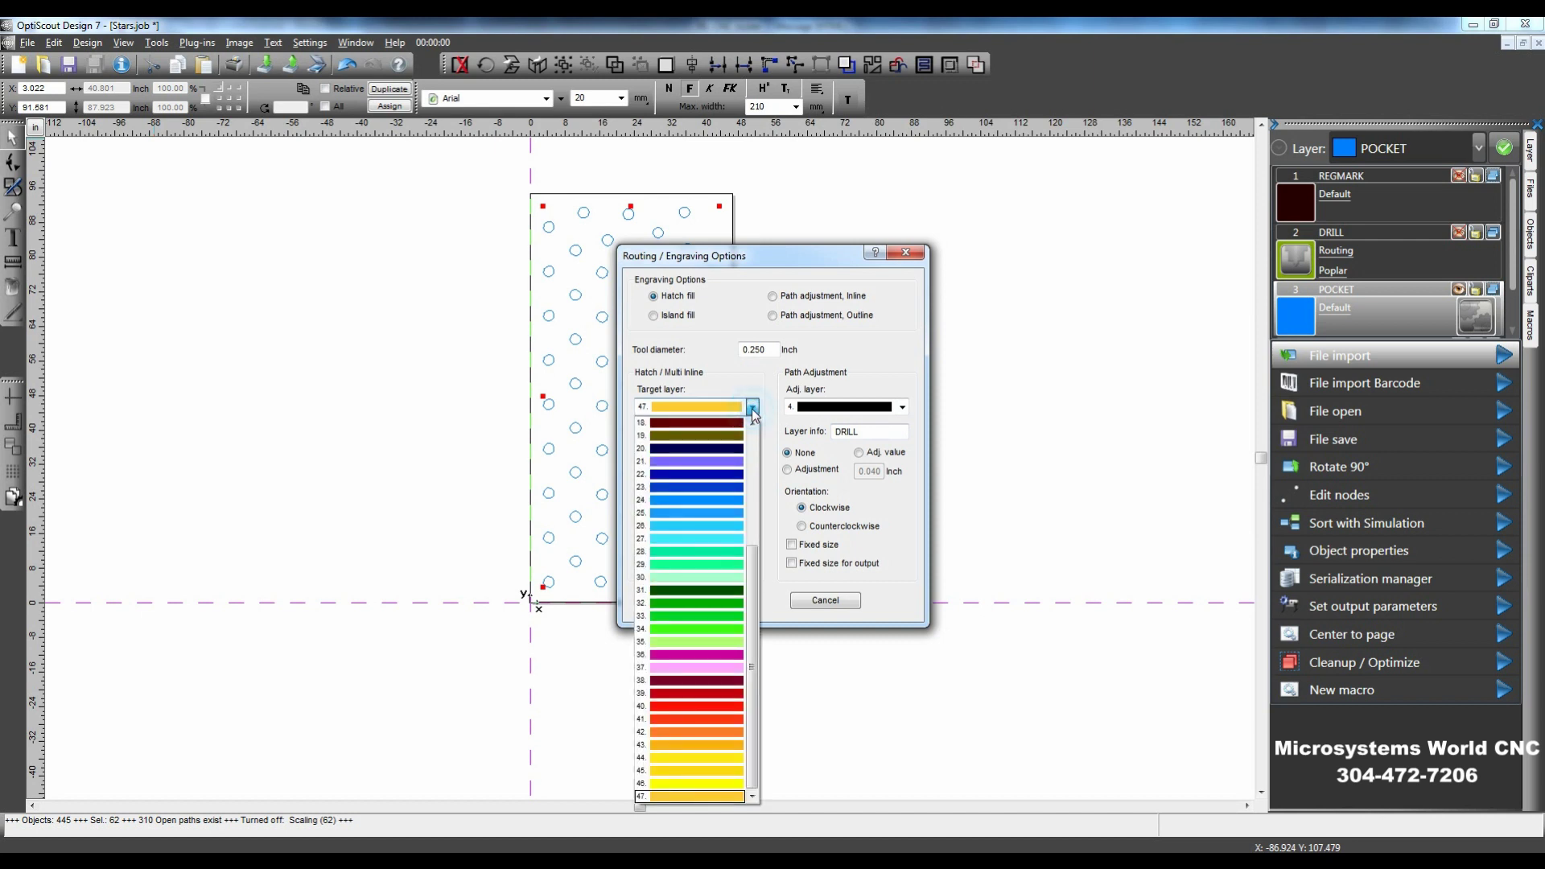
pyautogui.moveTo(753, 572); pyautogui.dragTo(735, 444)
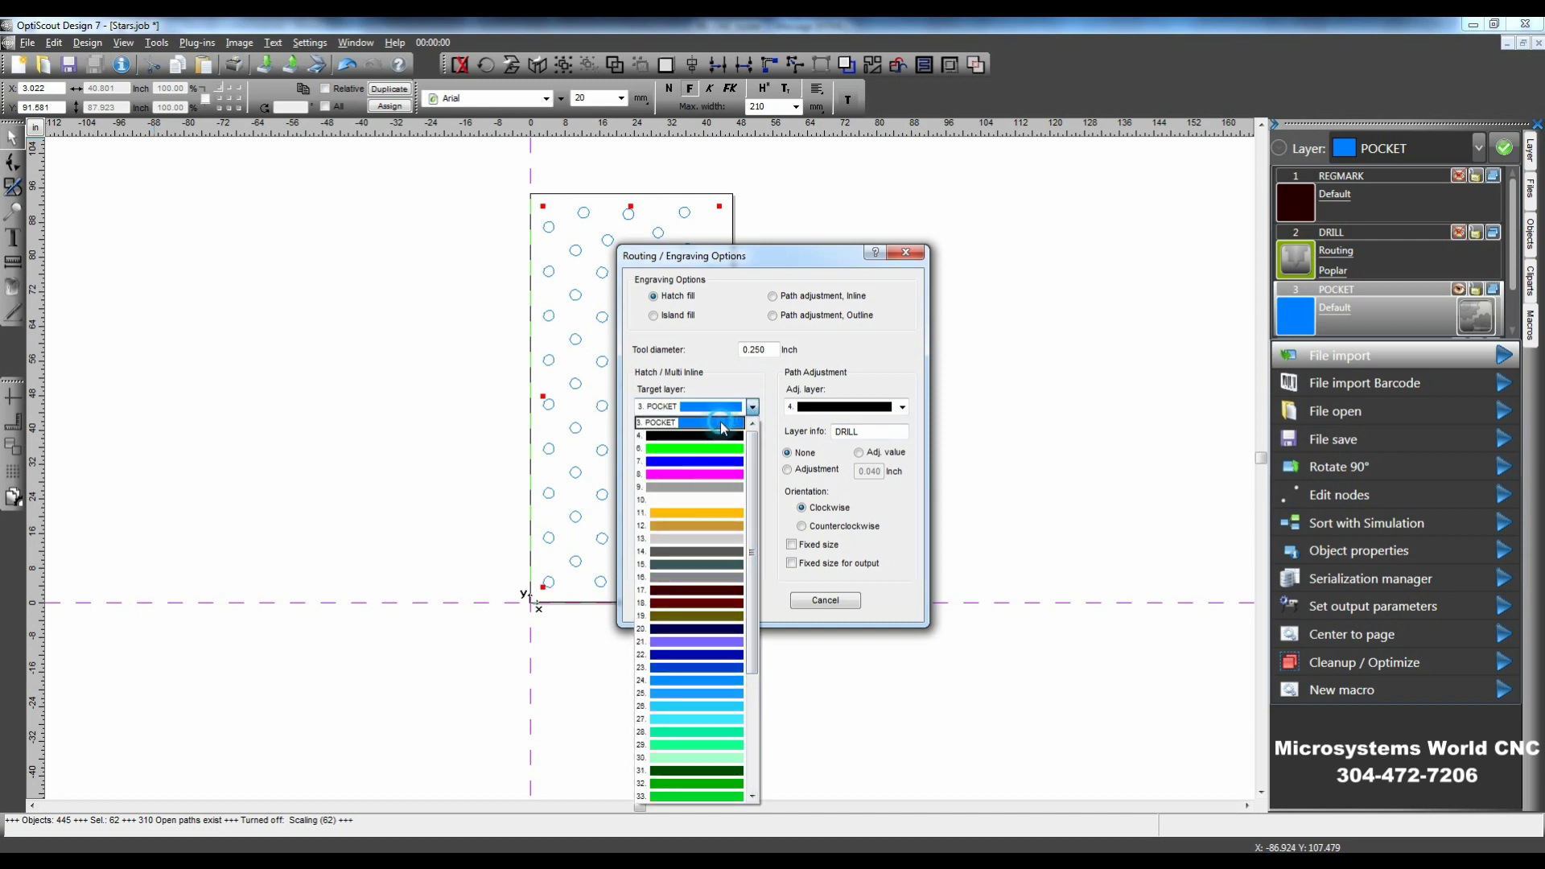
pyautogui.click(724, 424)
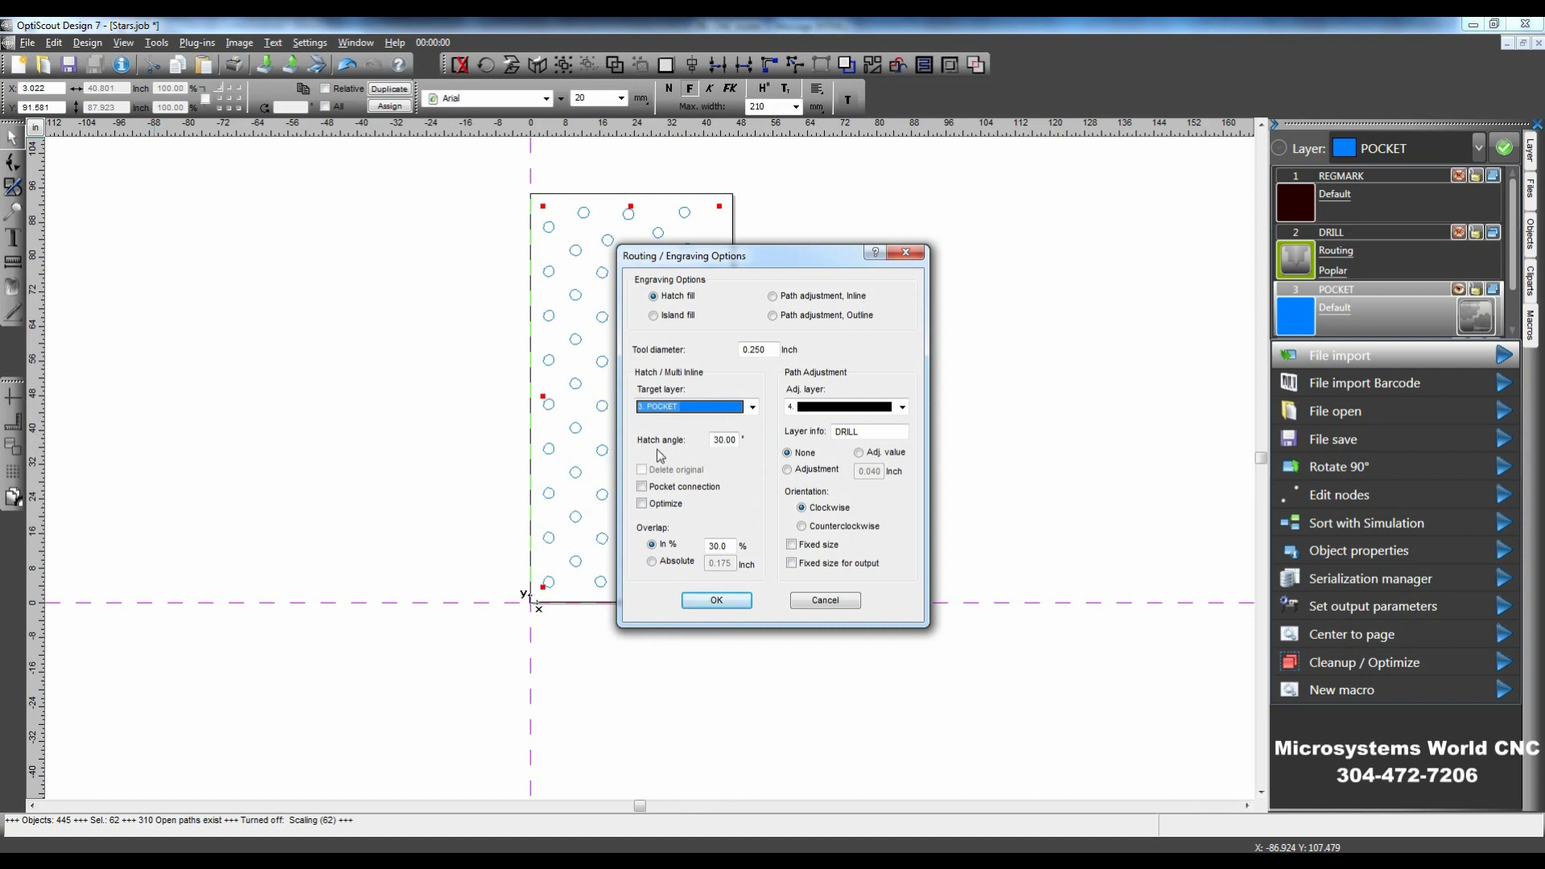
pyautogui.click(653, 316)
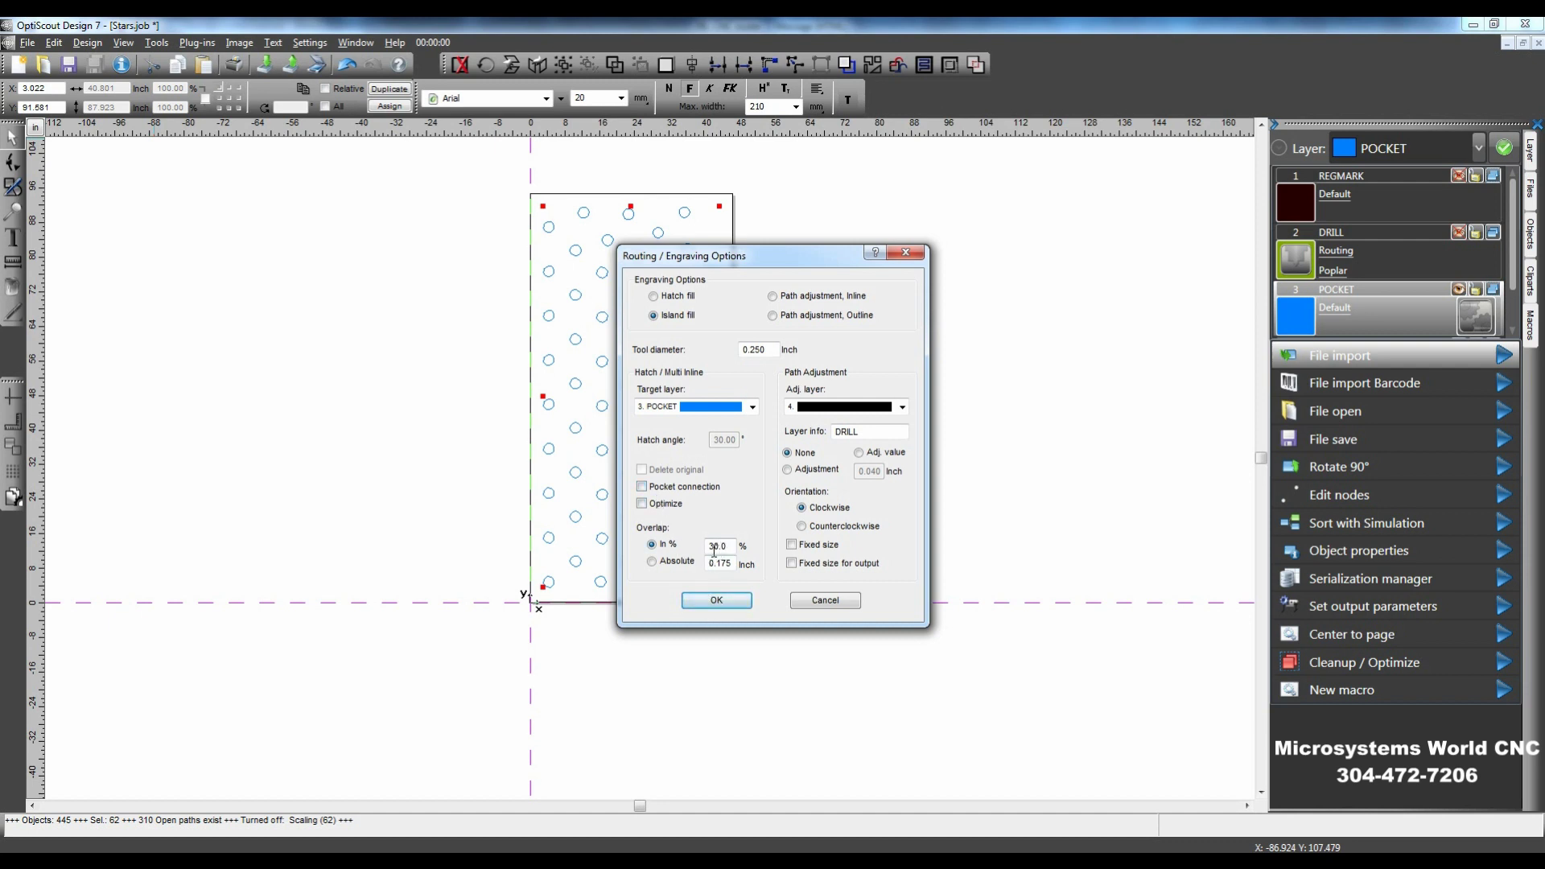
pyautogui.click(716, 602)
# - Apply the island-fill pockets and set the POCKET layer to Routing with Poplar material
pyautogui.click(717, 601)
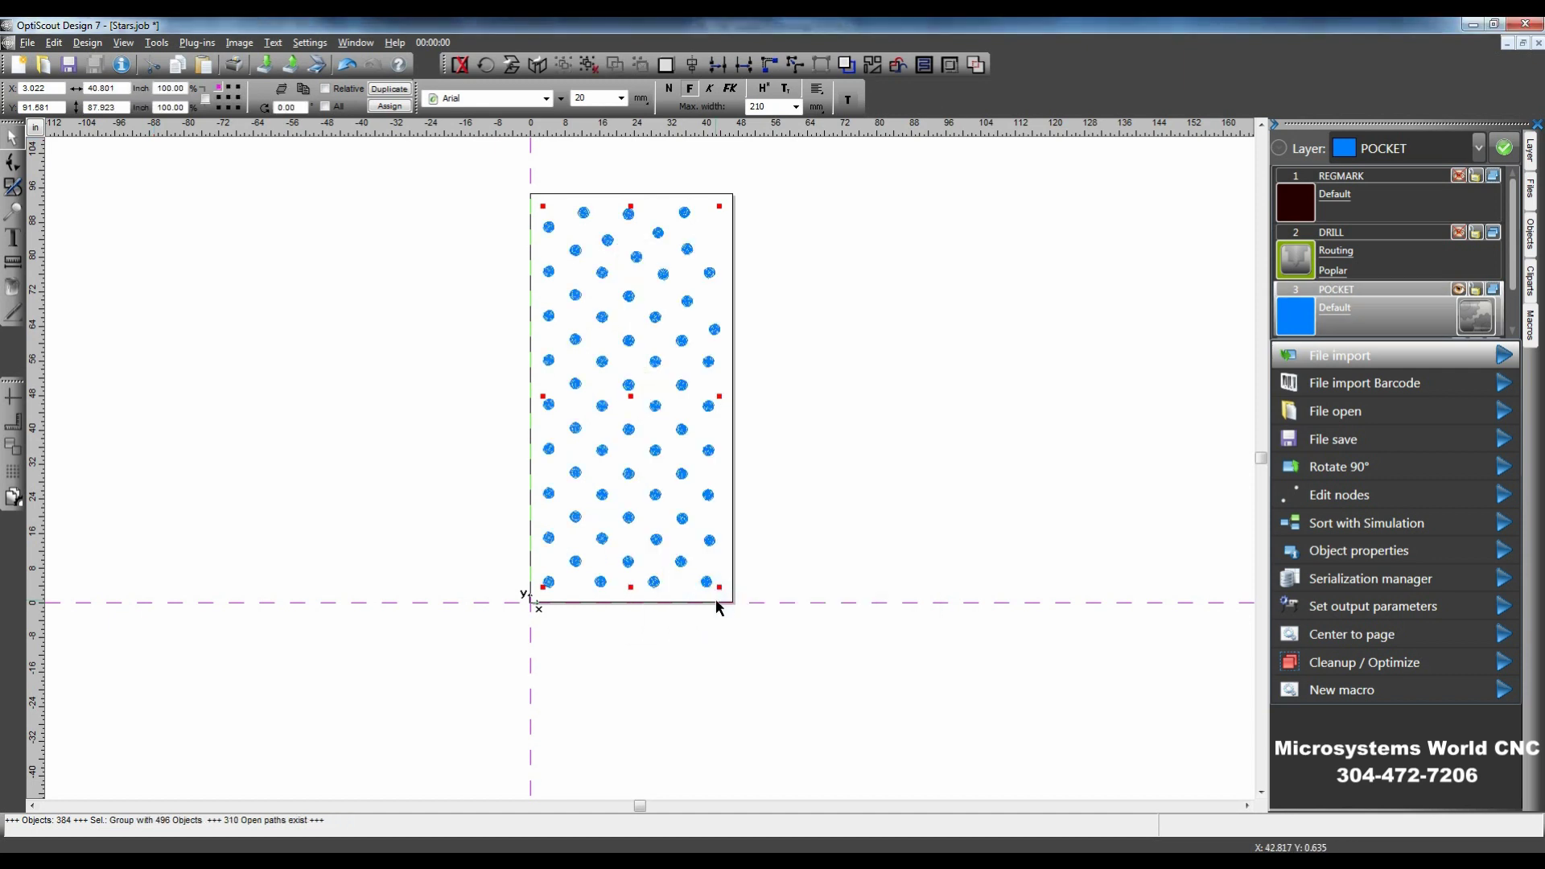
pyautogui.scroll(8, 641, 513)
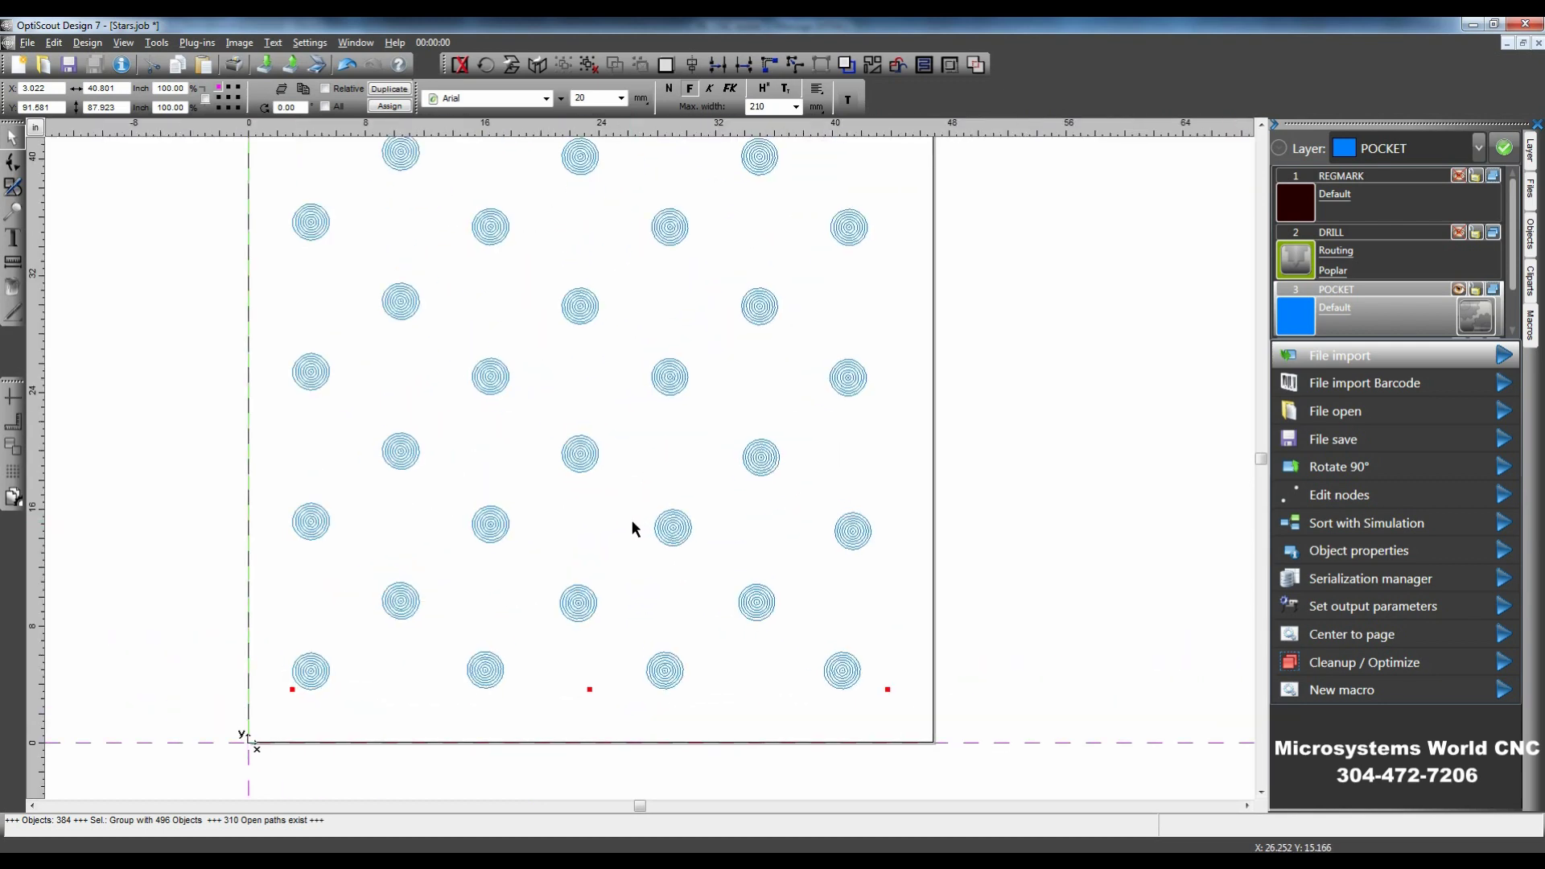
pyautogui.scroll(-6, 690, 568)
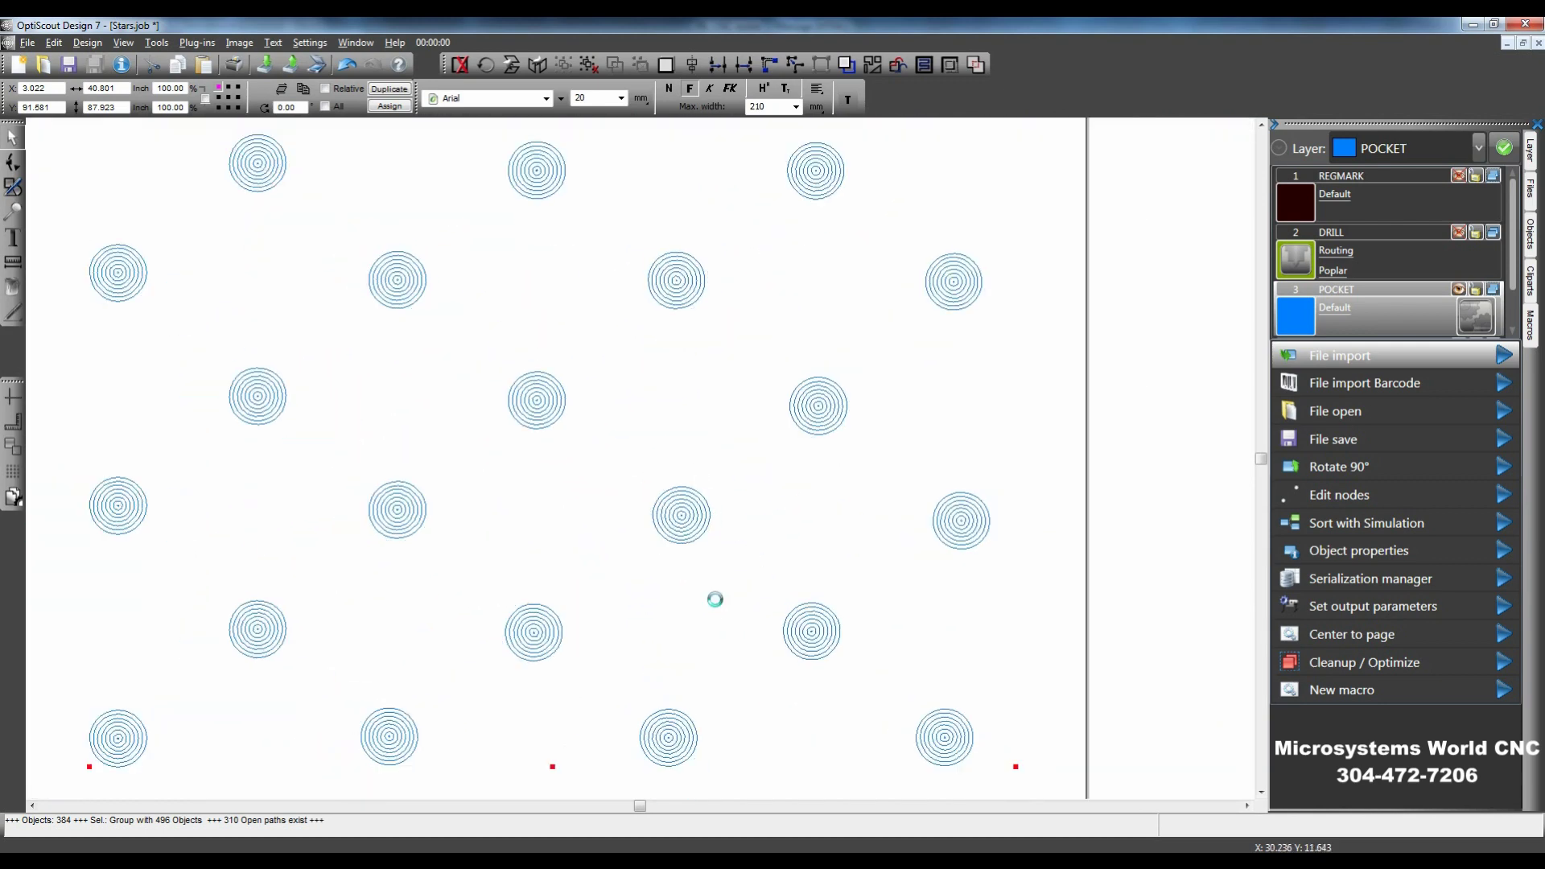
pyautogui.scroll(-1, 712, 592)
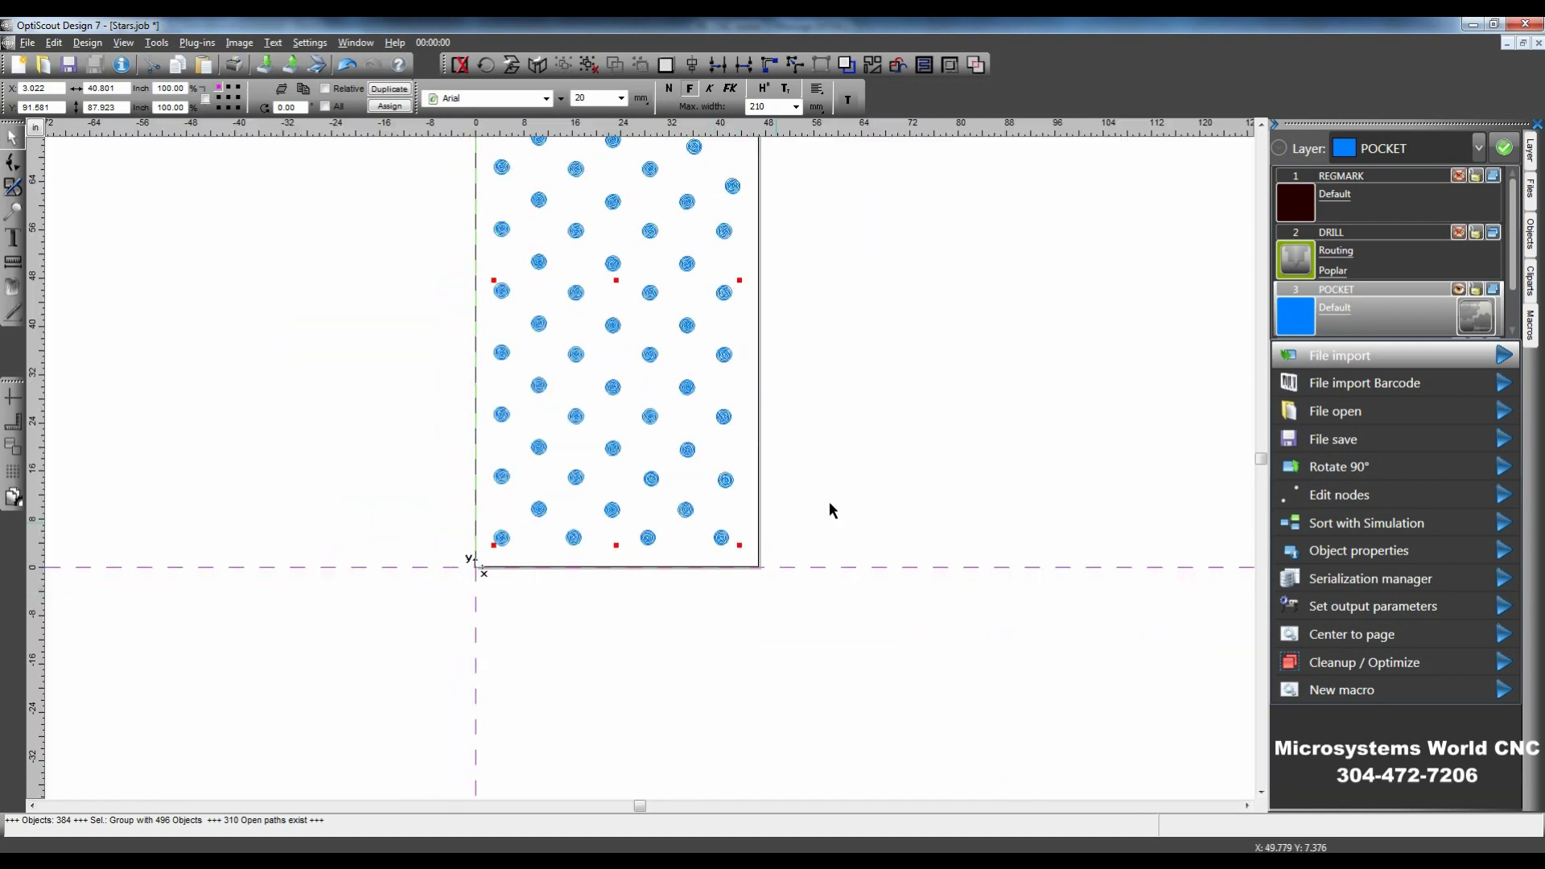
pyautogui.click(1334, 311)
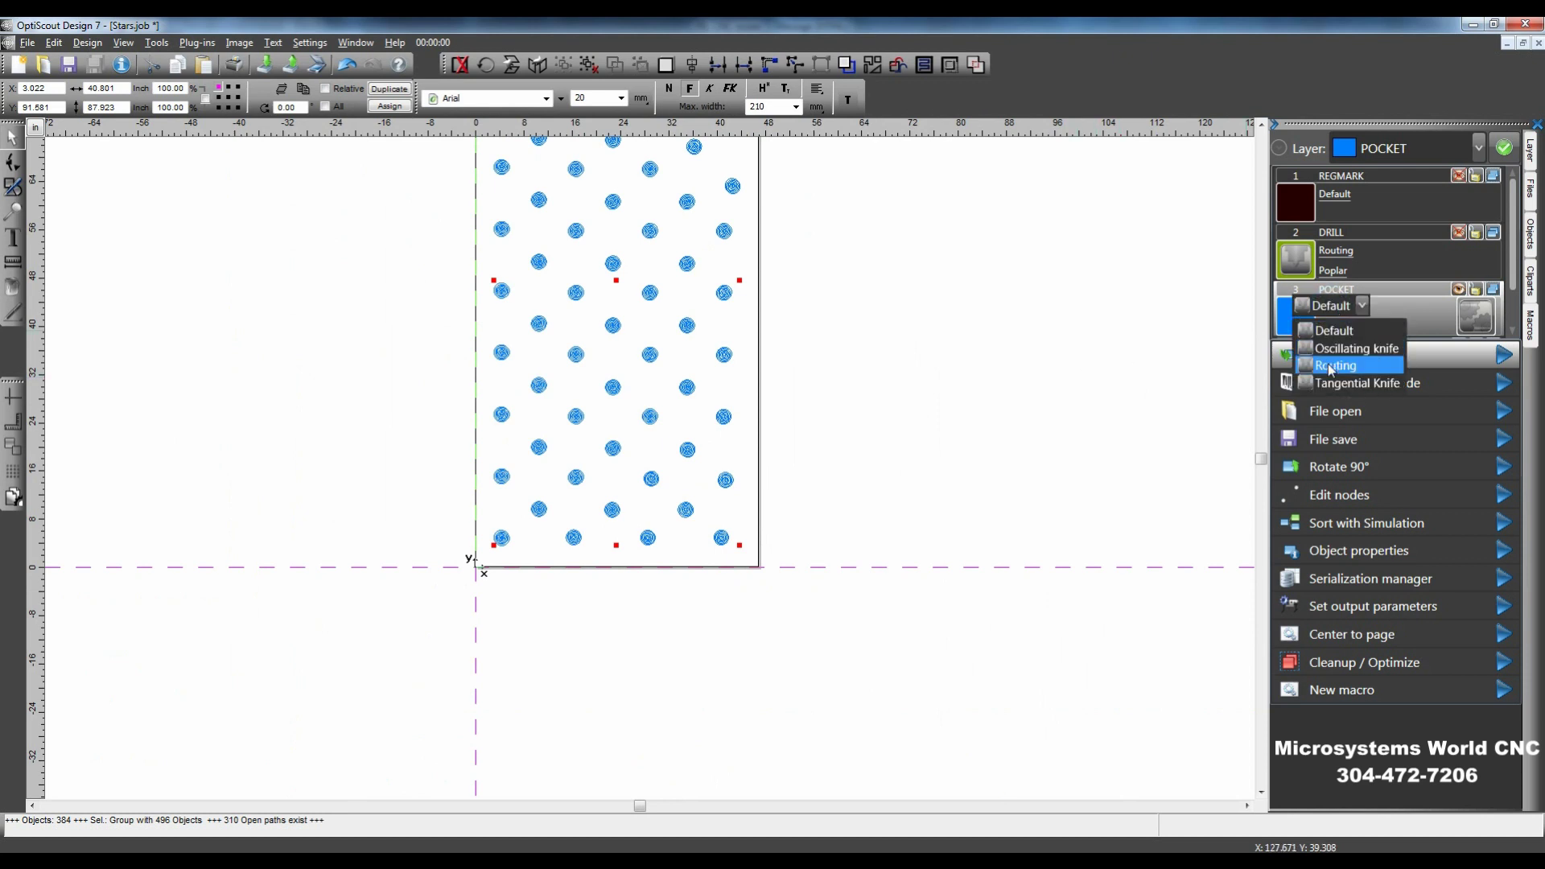
pyautogui.click(1333, 365)
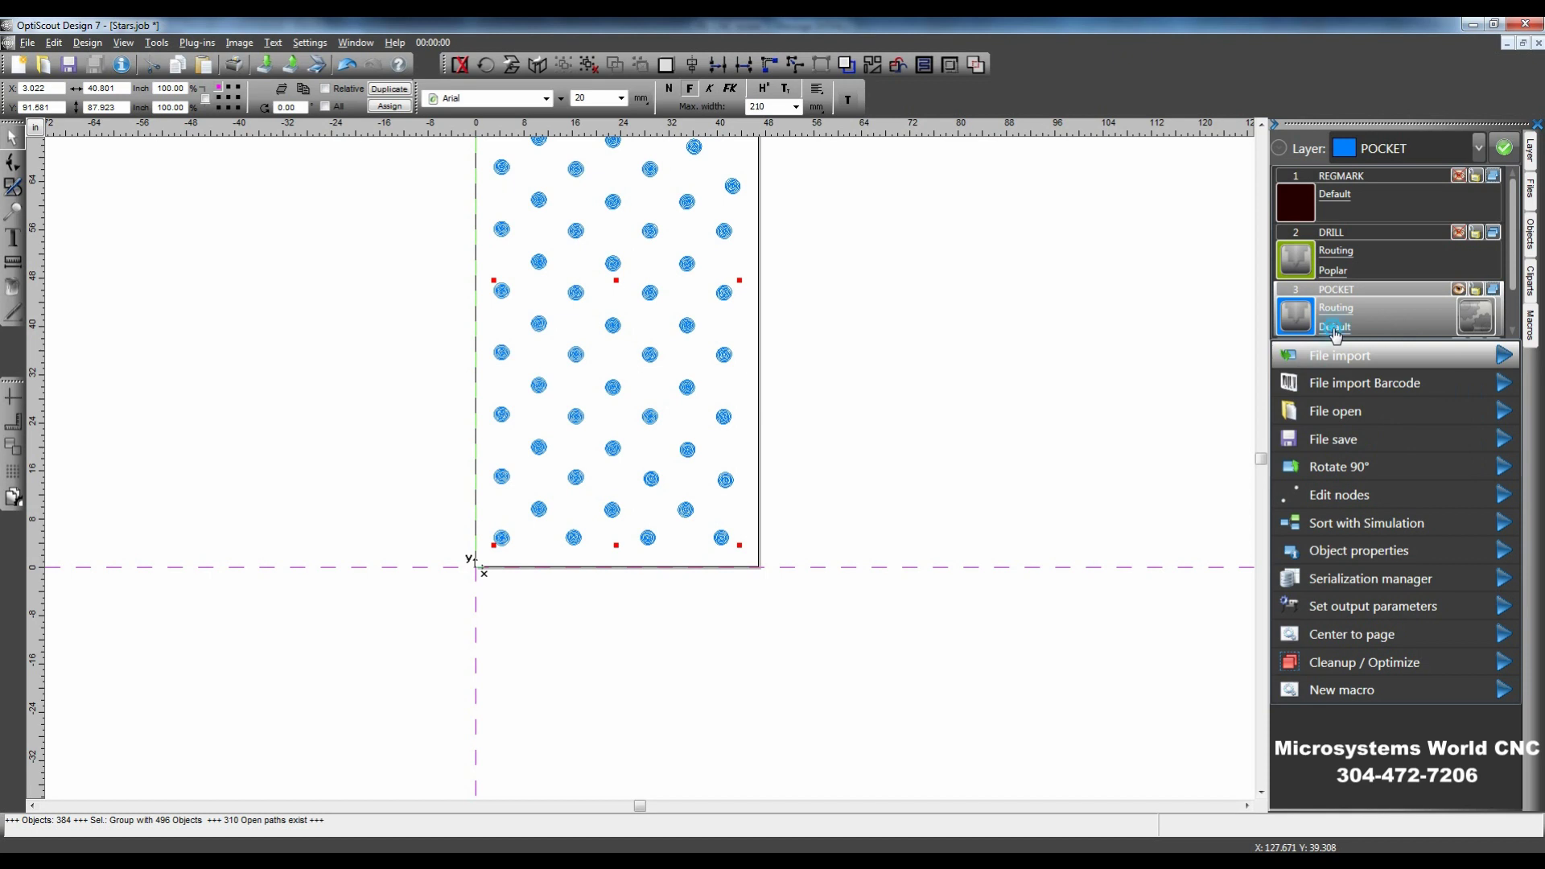
pyautogui.click(1335, 327)
pyautogui.click(1329, 389)
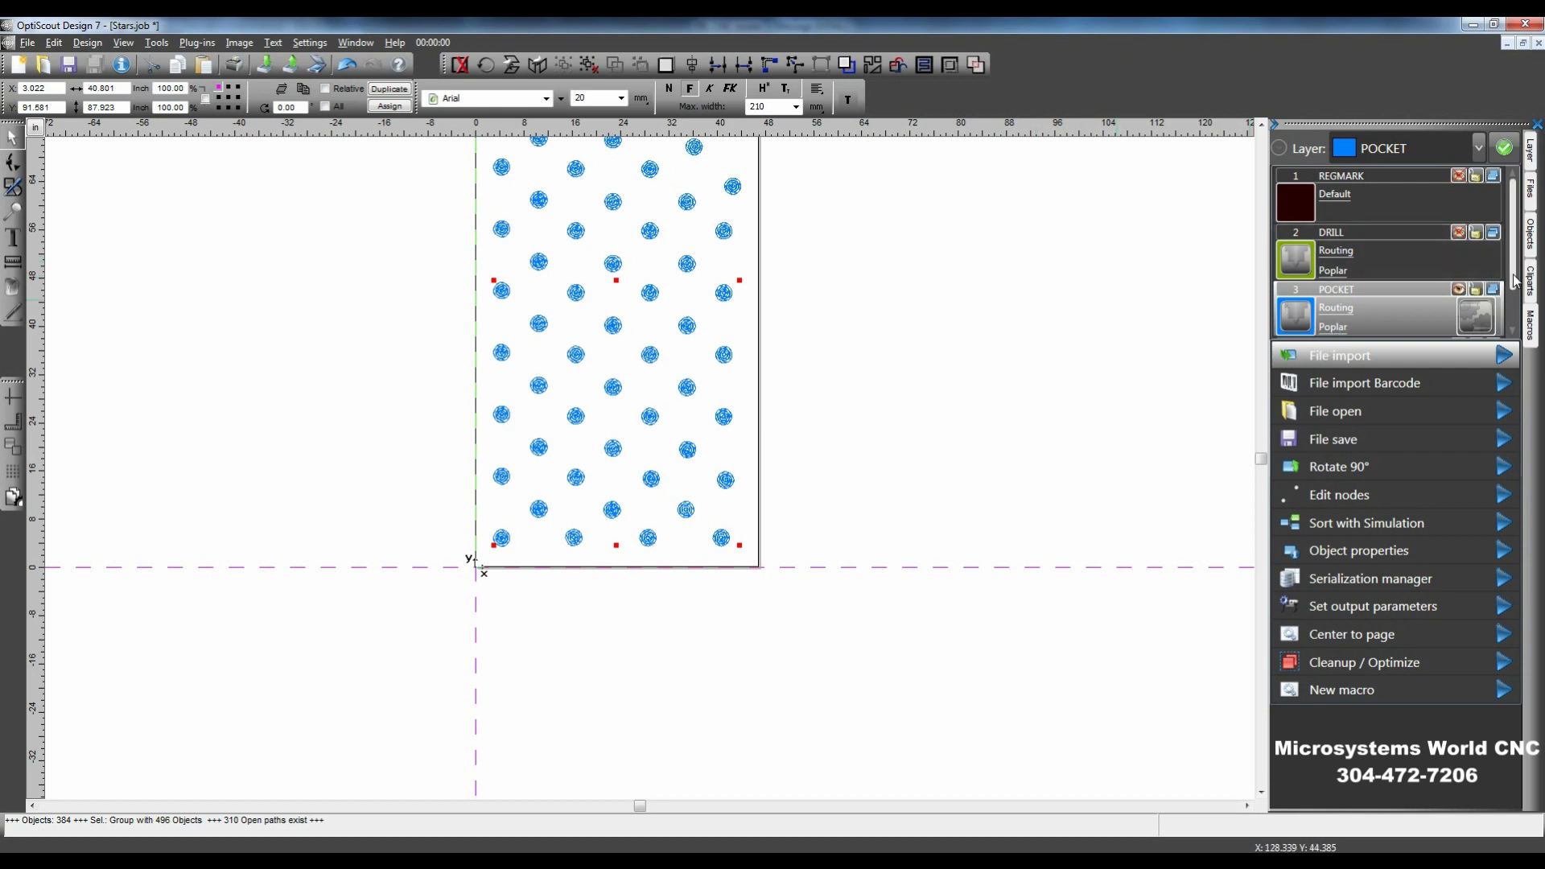
# - Hide the POCKET layer and show the STAR layer's red star outlines
pyautogui.click(1458, 289)
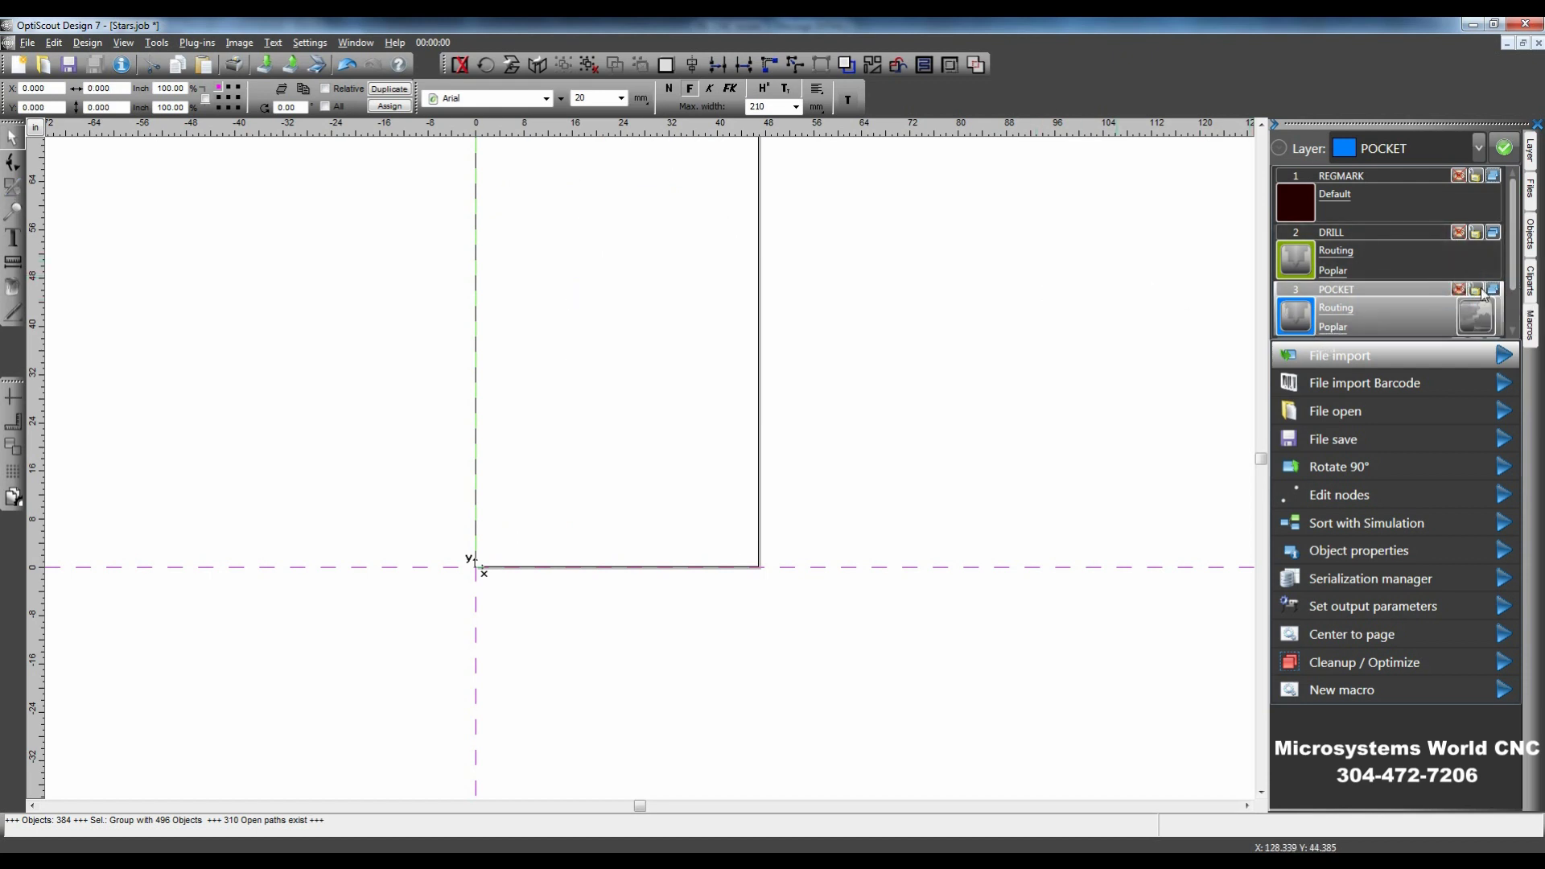
pyautogui.scroll(-2, 1509, 326)
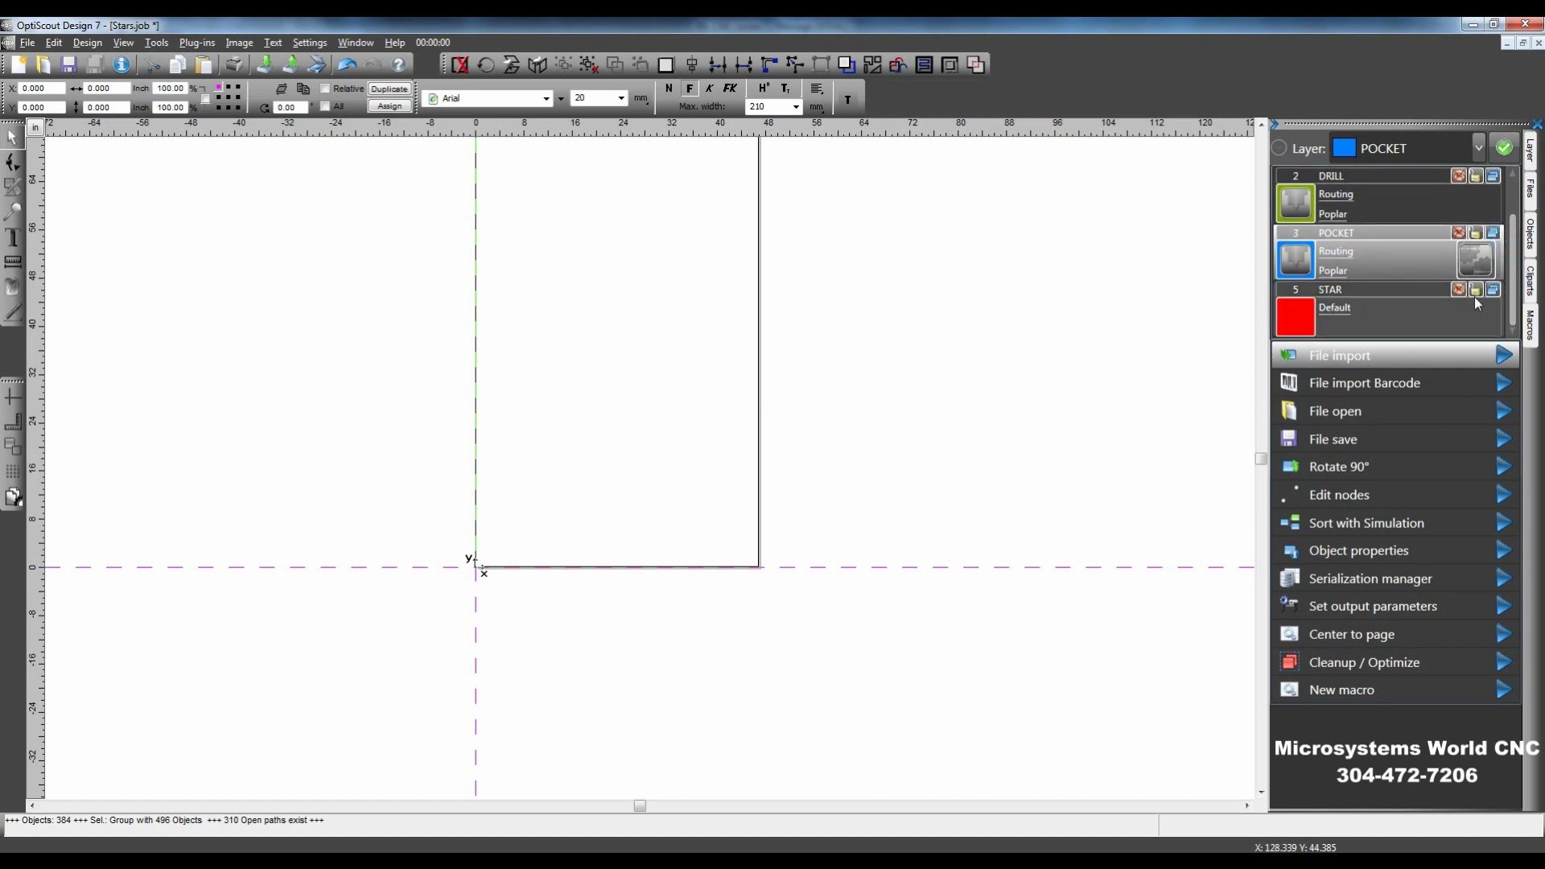
pyautogui.click(1458, 289)
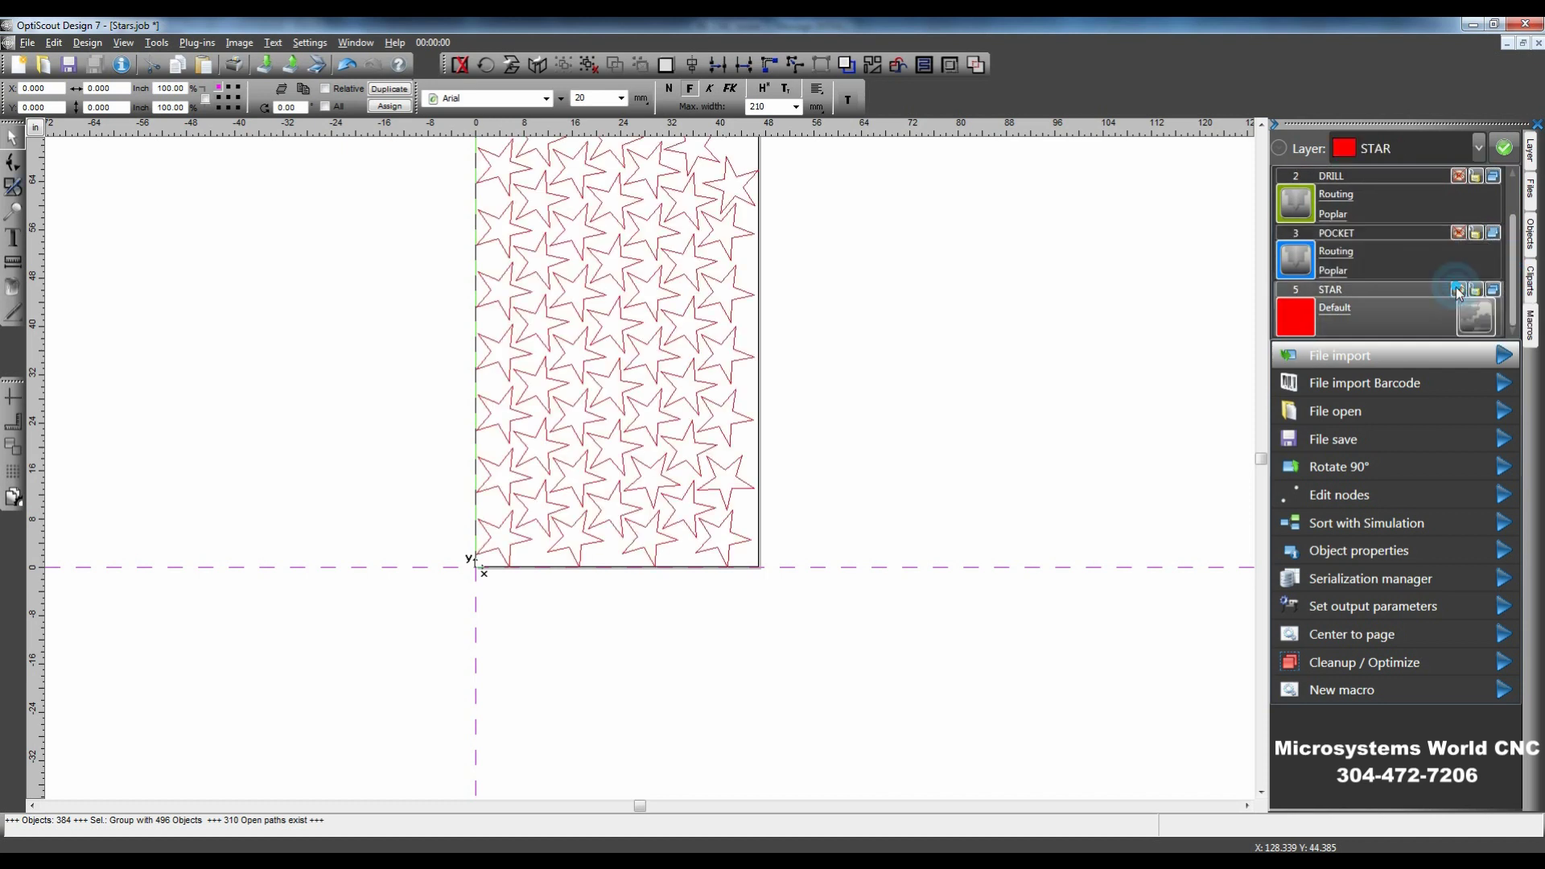
# - Zoom out and marquee-select every star outline on the sheet
pyautogui.click(887, 505)
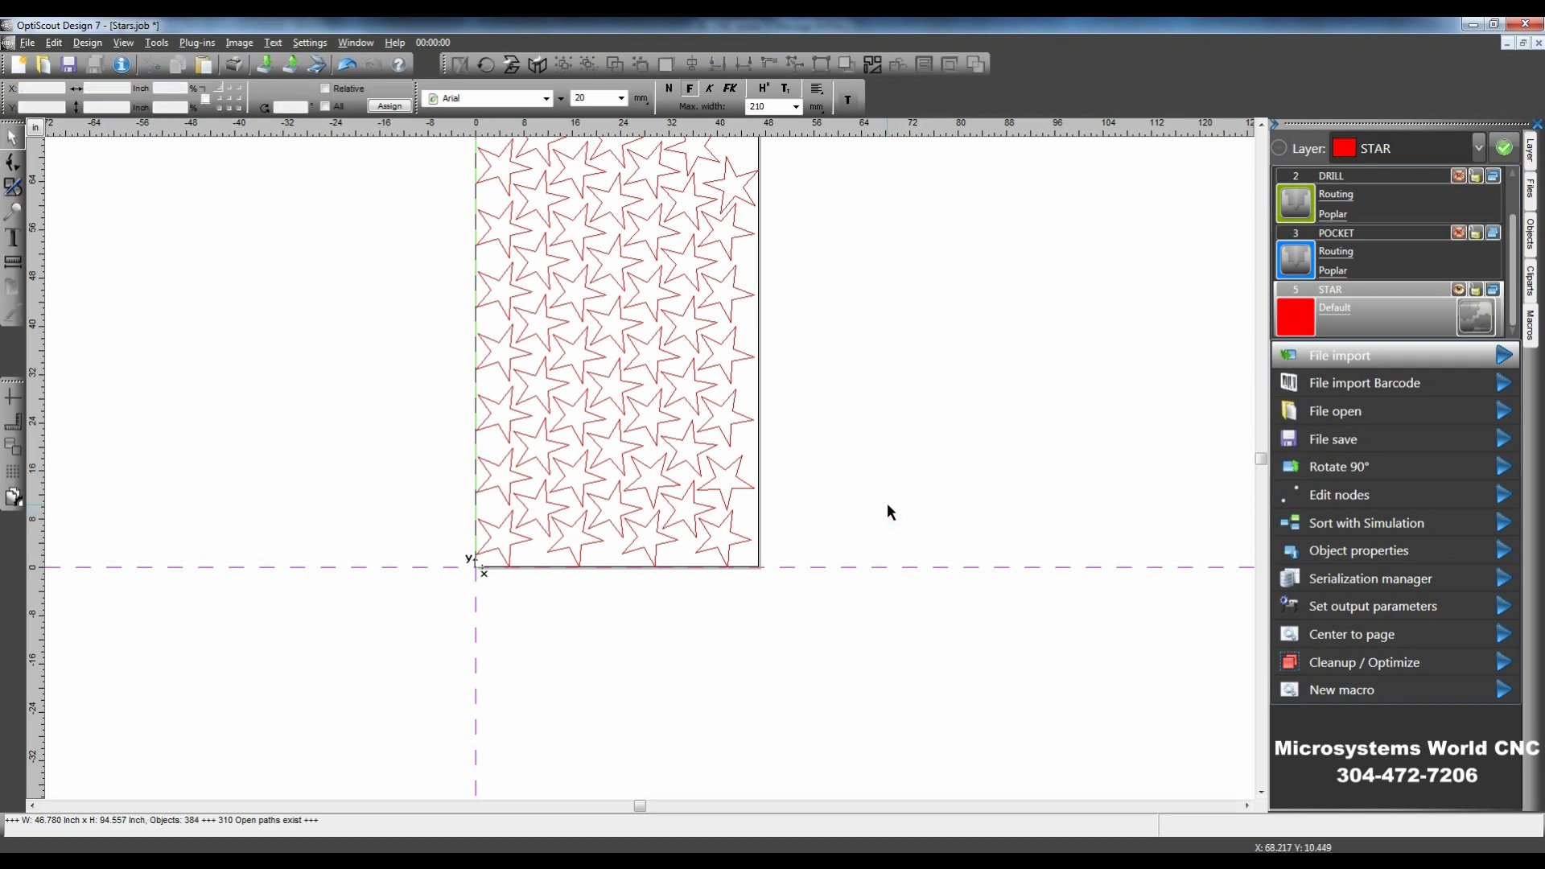
pyautogui.scroll(1, 887, 504)
pyautogui.scroll(-2, 887, 504)
pyautogui.scroll(-1, 887, 507)
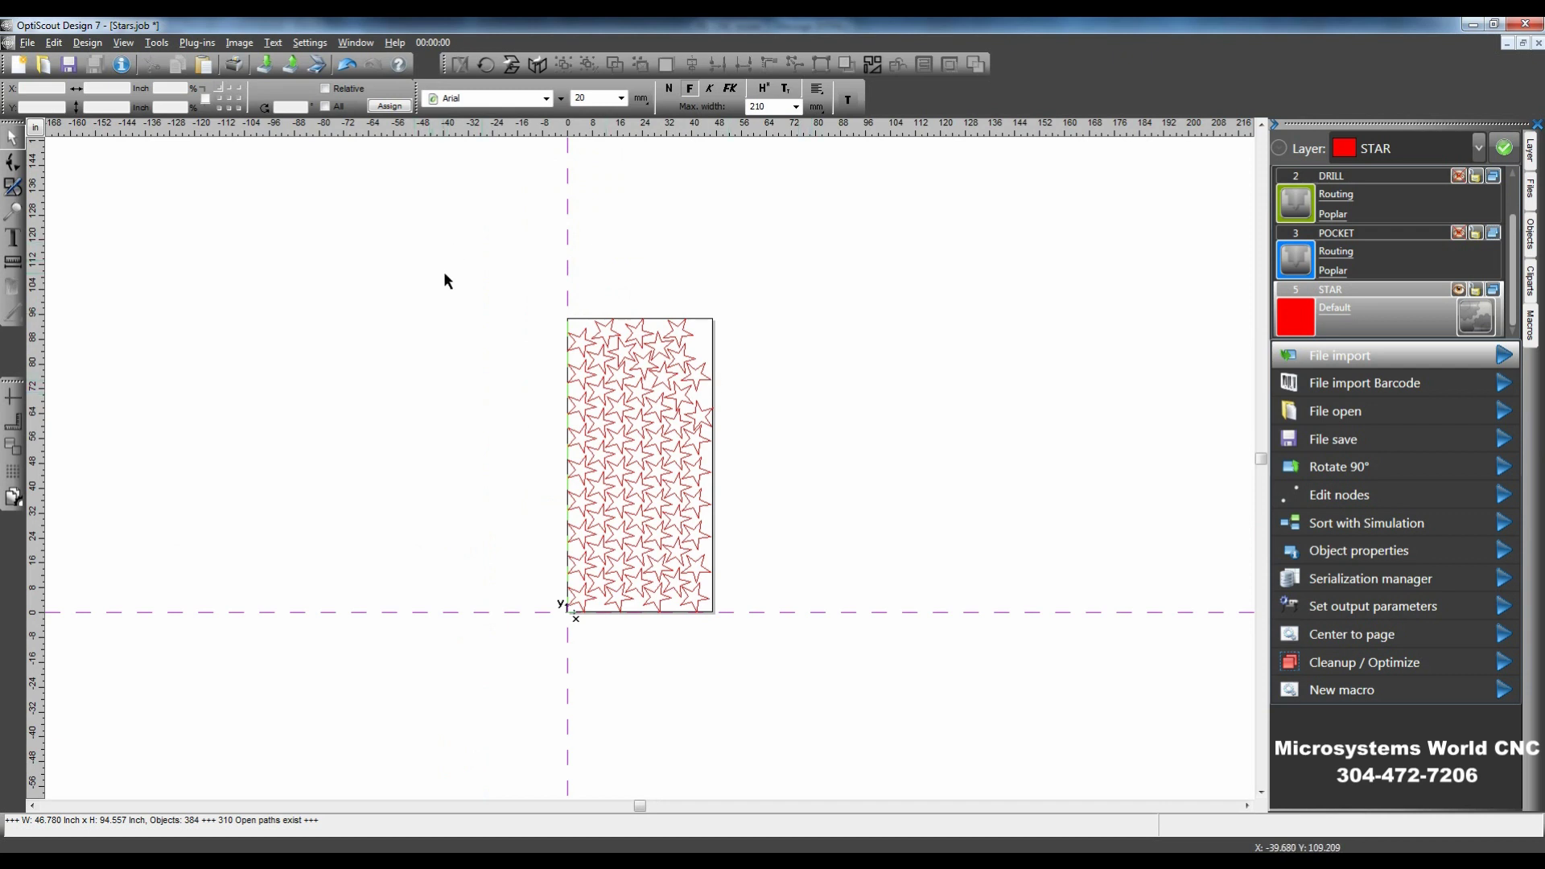
pyautogui.moveTo(445, 276); pyautogui.dragTo(769, 633)
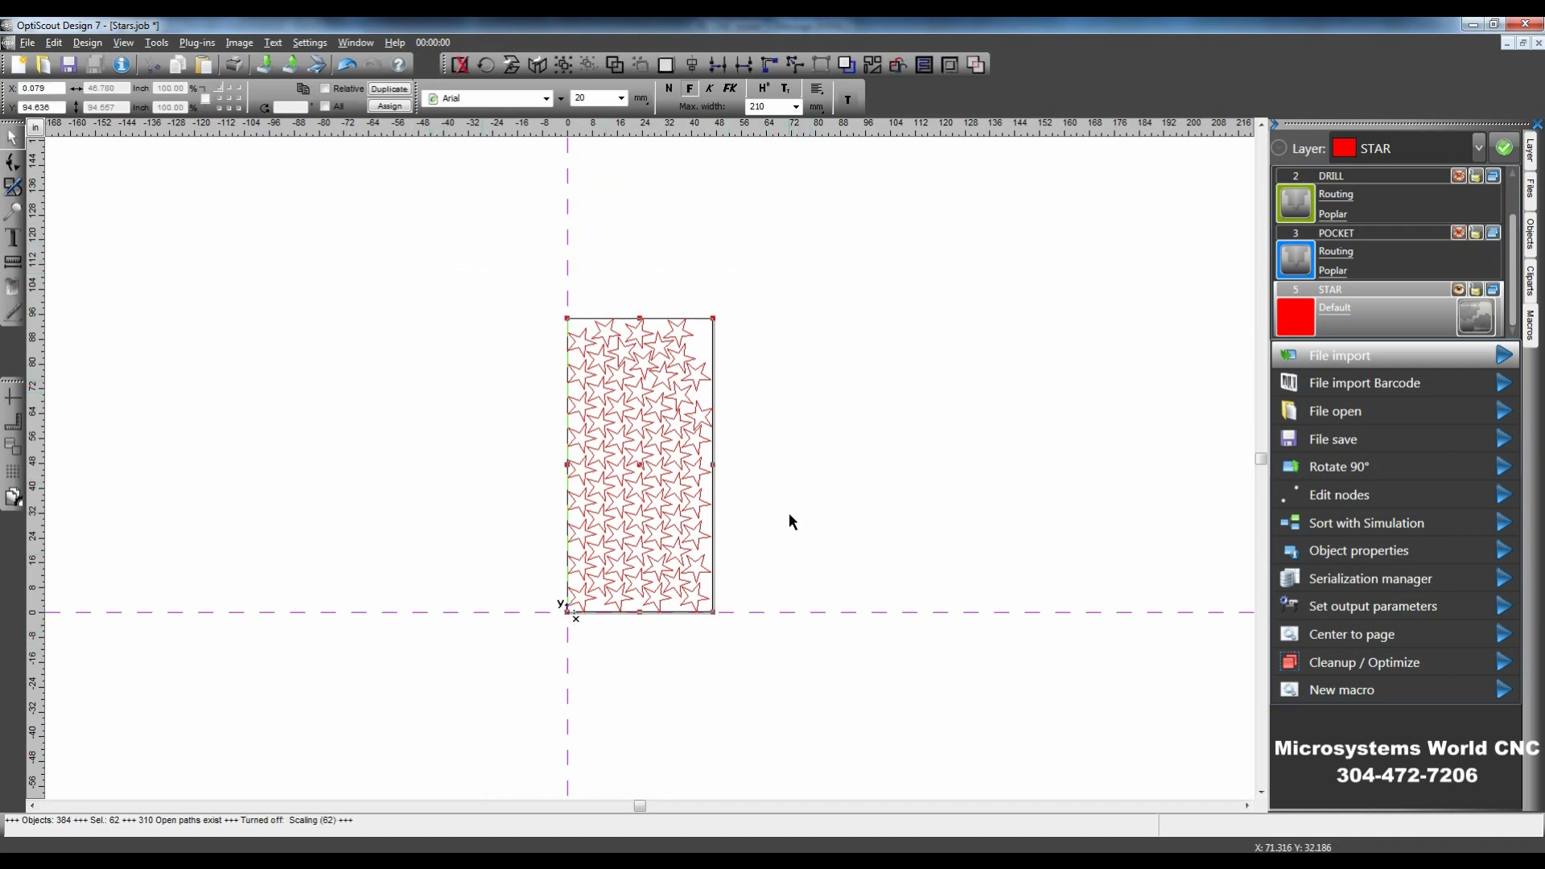
pyautogui.click(814, 528)
pyautogui.hotkey('ctrl', 'a')
pyautogui.click(489, 423)
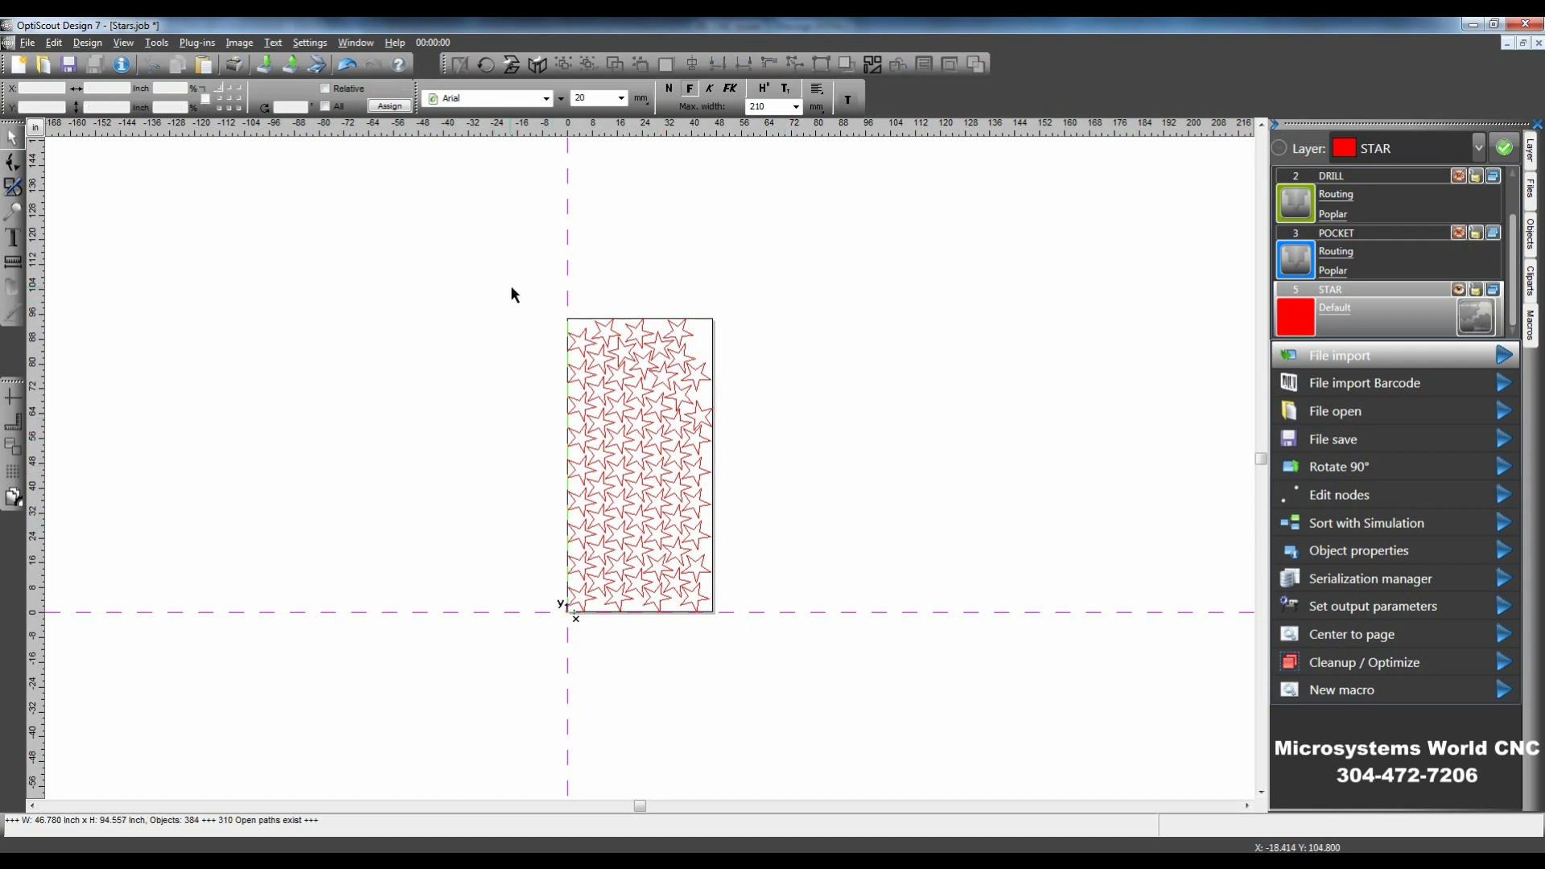
pyautogui.moveTo(495, 268); pyautogui.dragTo(741, 657)
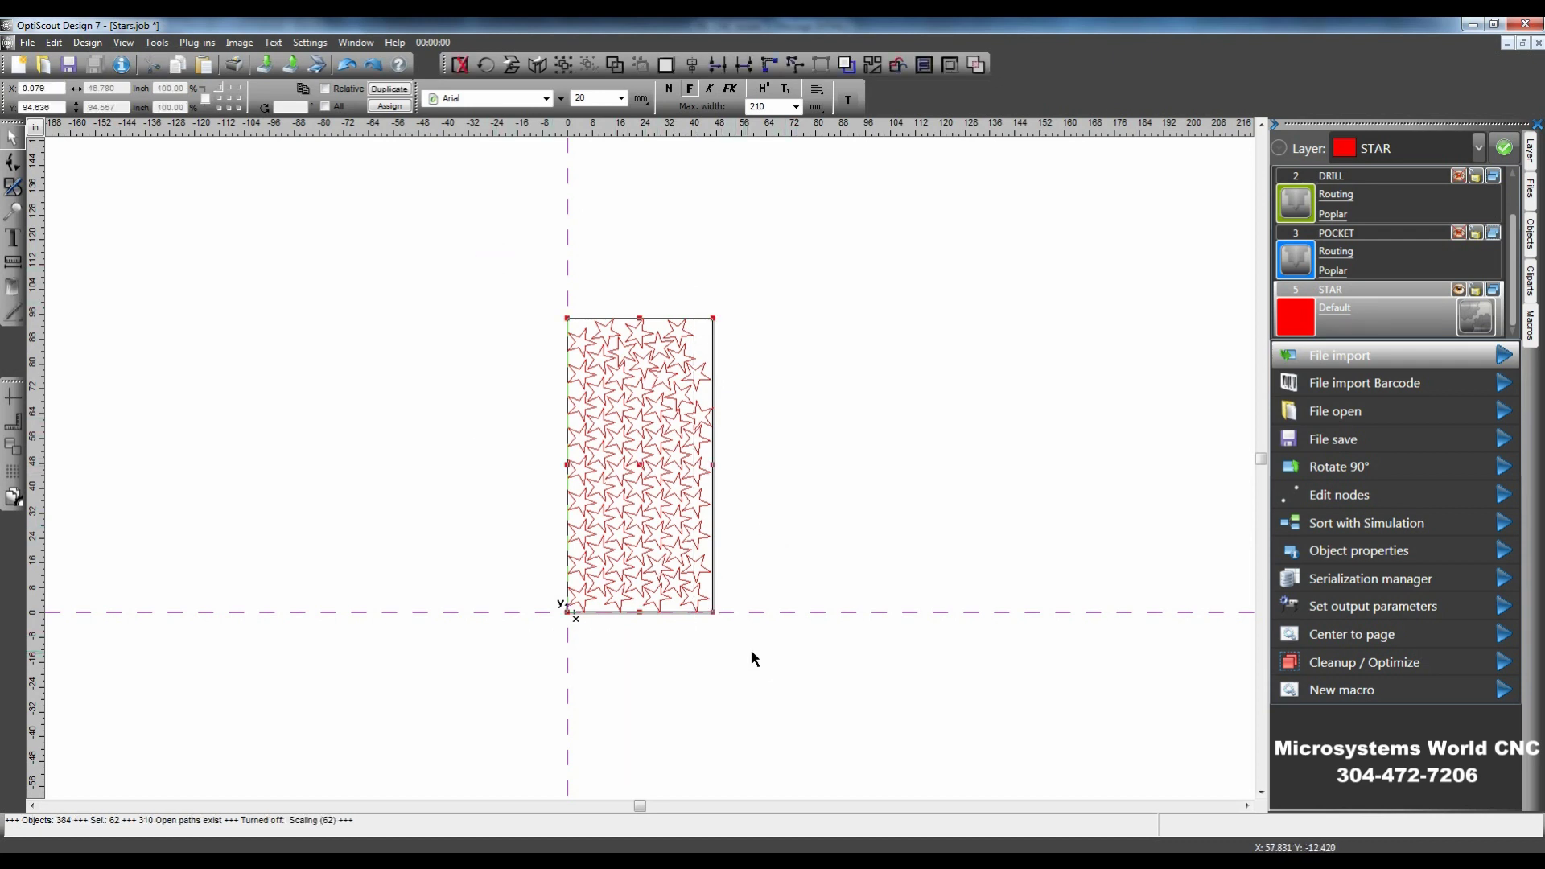
# - Set the STAR layer's tool to Routing and material to Poplar, then confirm its layer settings
pyautogui.click(1334, 314)
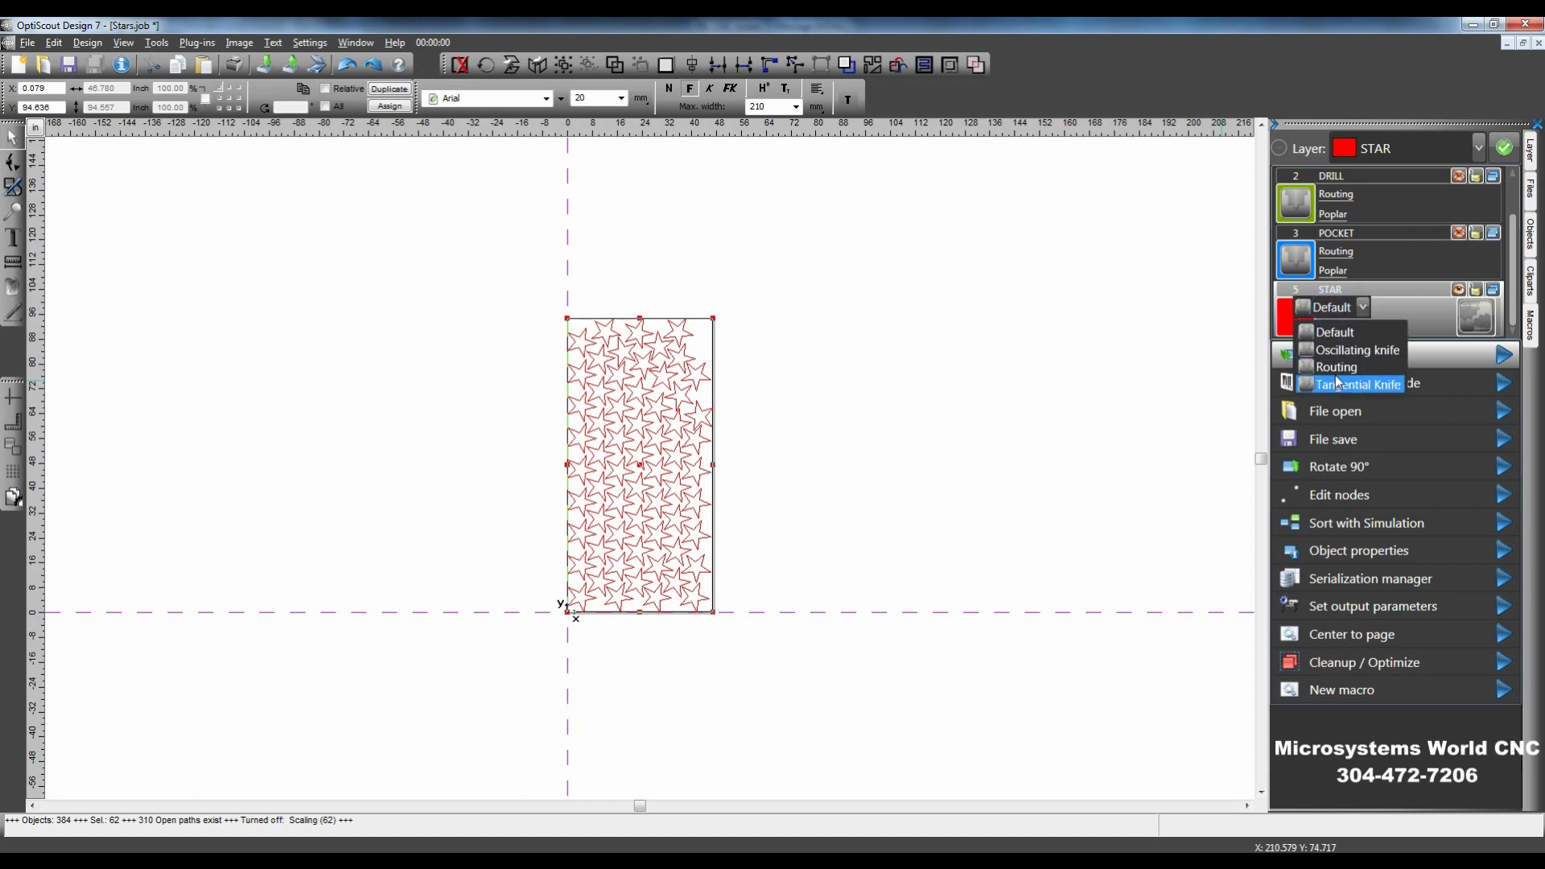
pyautogui.click(1336, 368)
pyautogui.click(1333, 326)
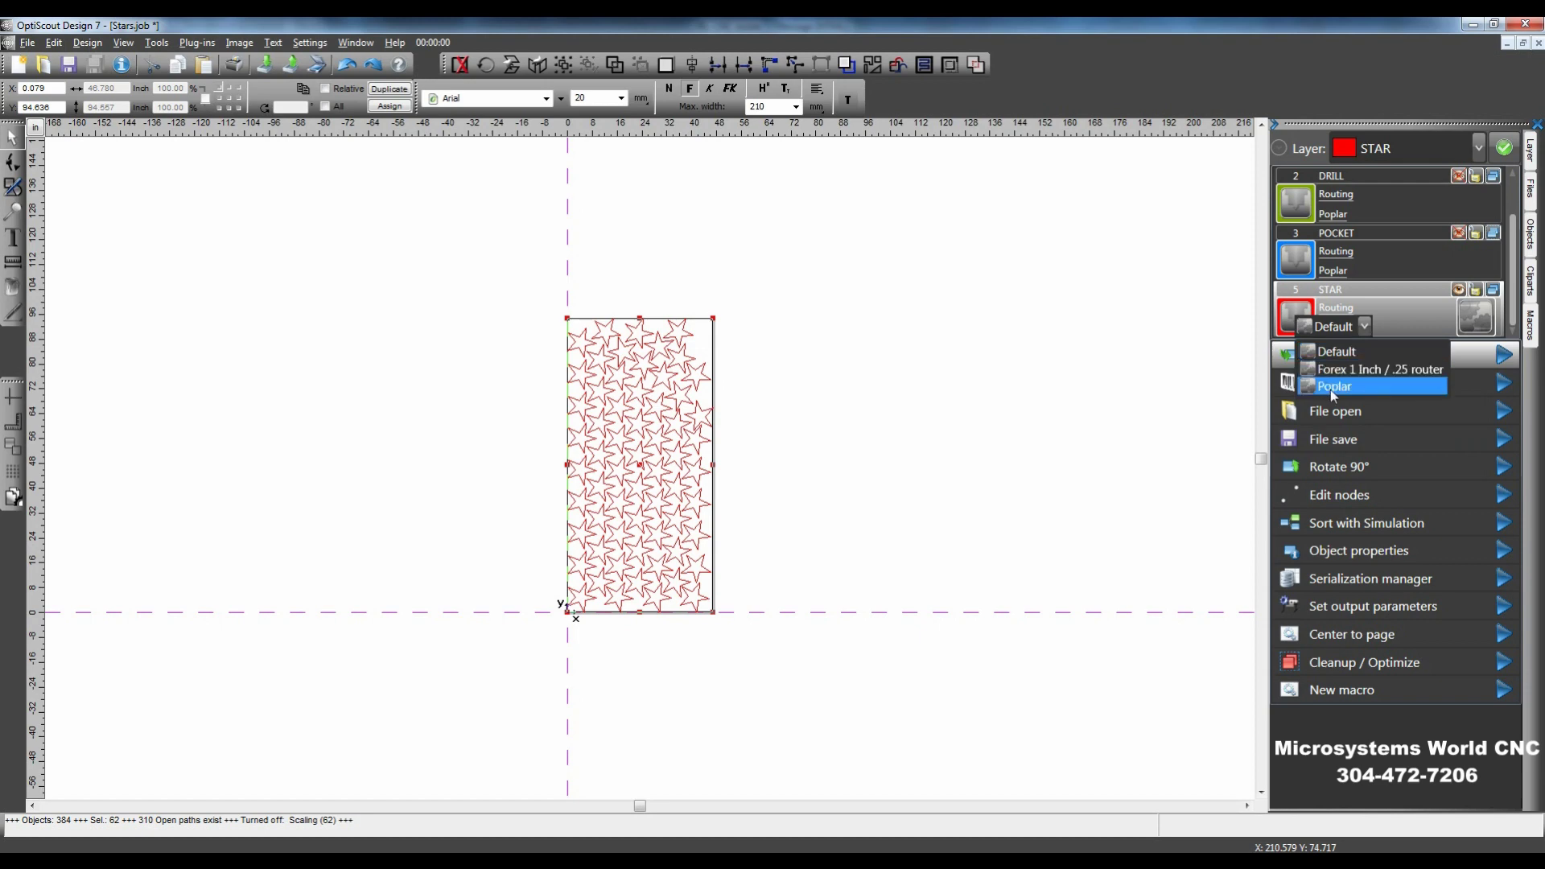
pyautogui.click(1334, 387)
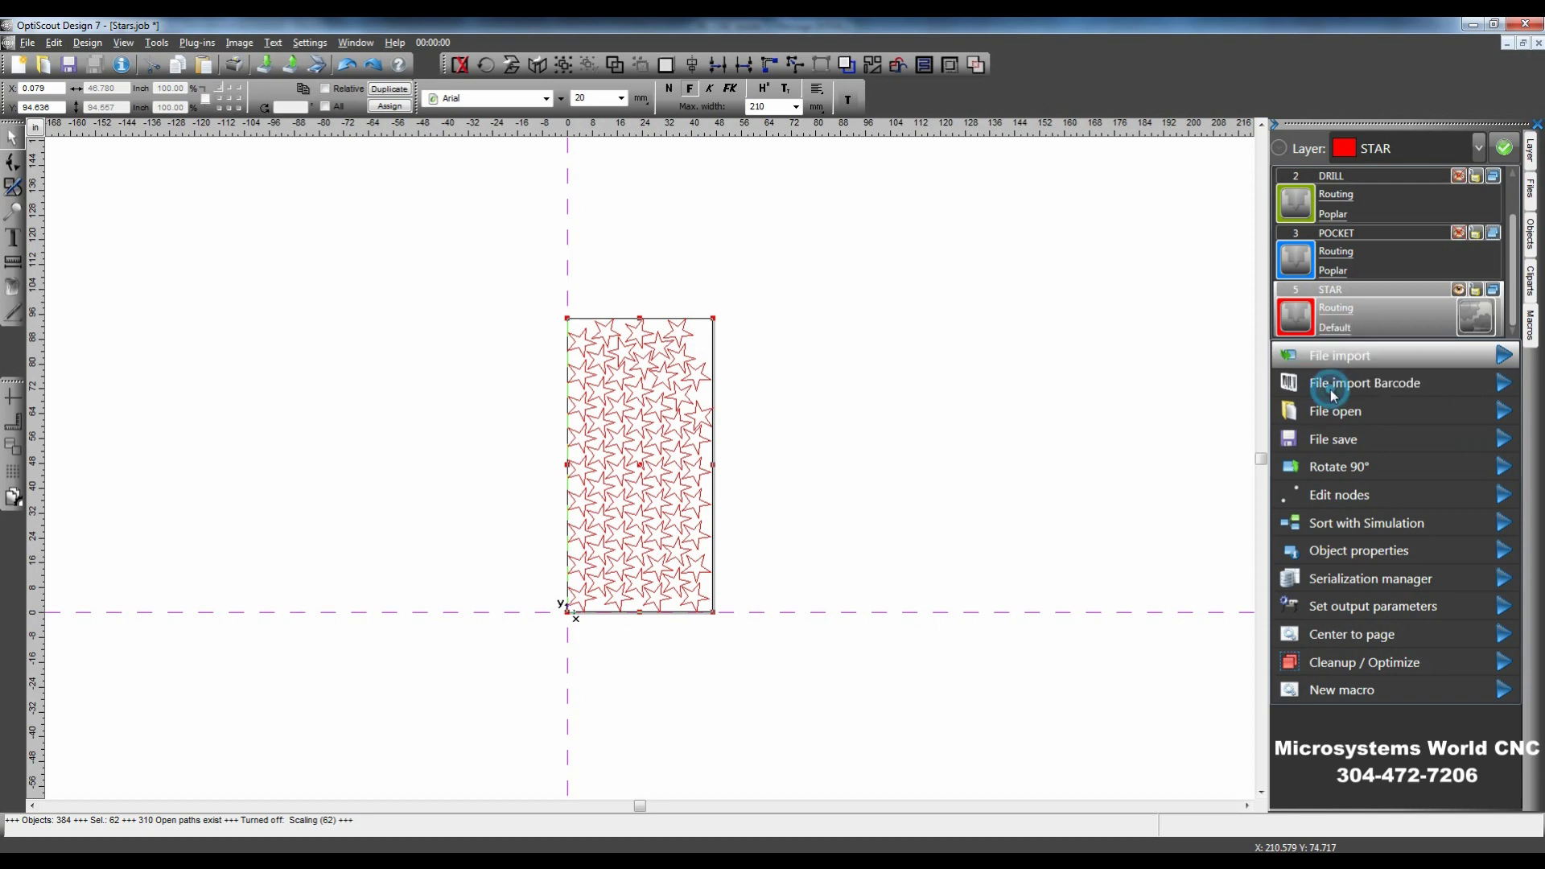
pyautogui.click(1475, 318)
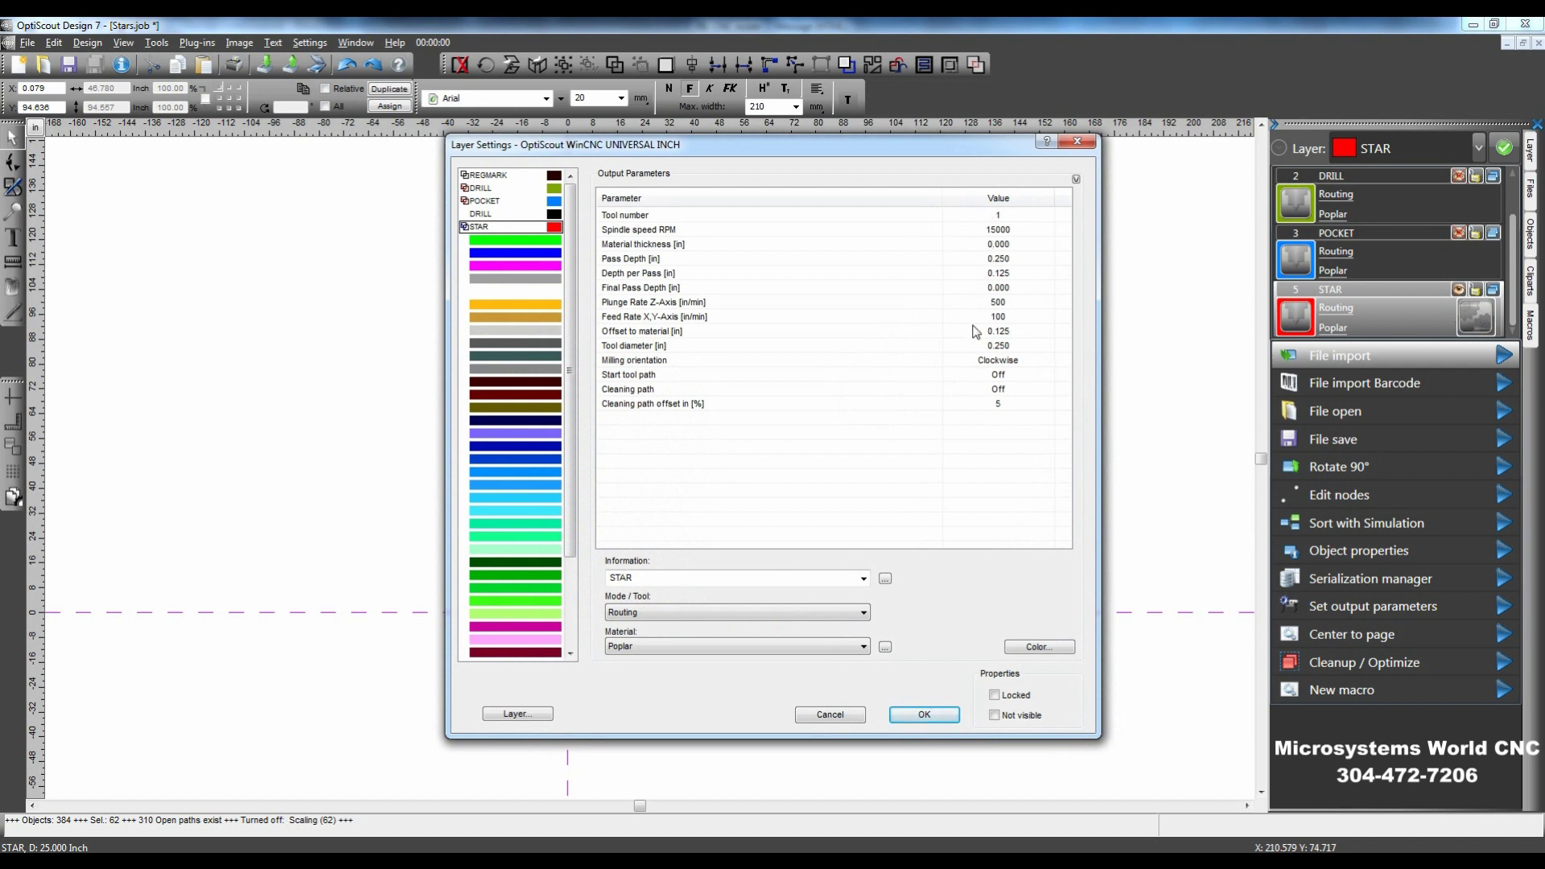
pyautogui.click(924, 714)
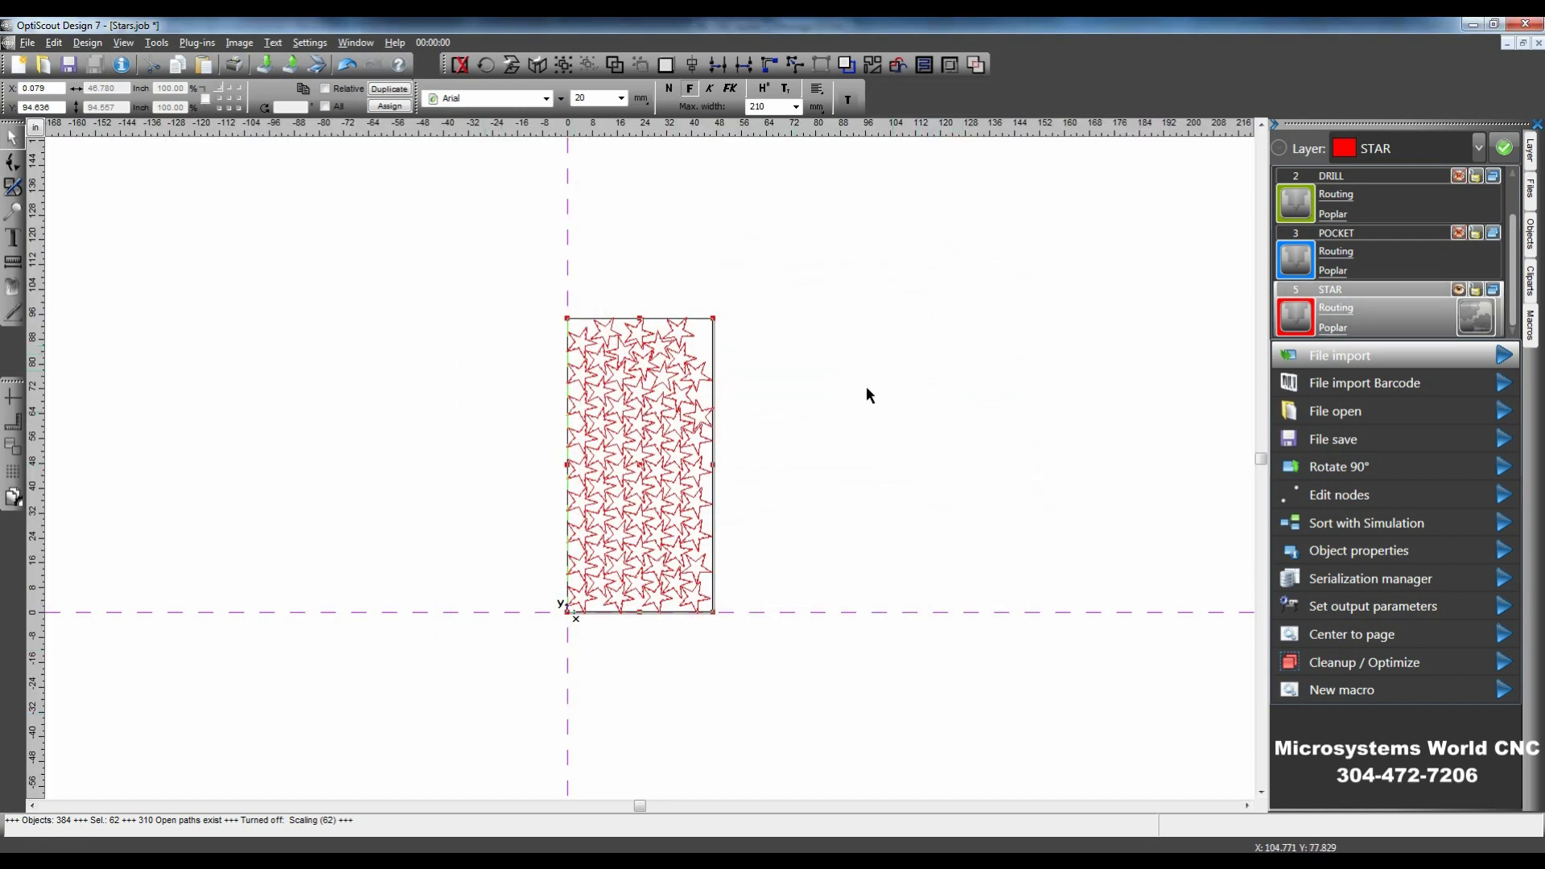
pyautogui.scroll(3, 707, 430)
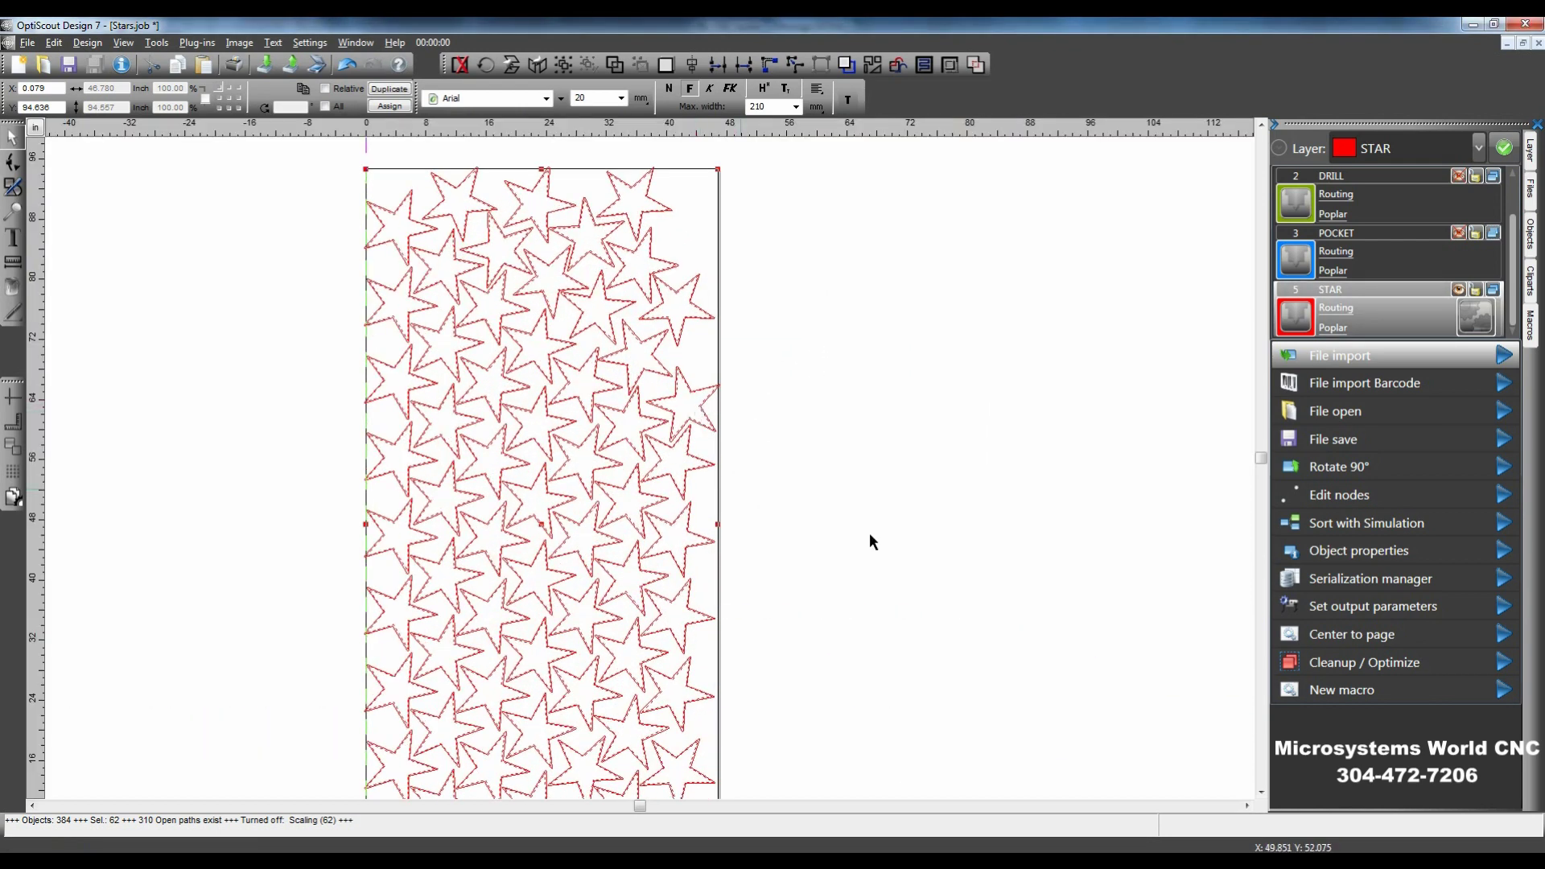
pyautogui.click(1046, 572)
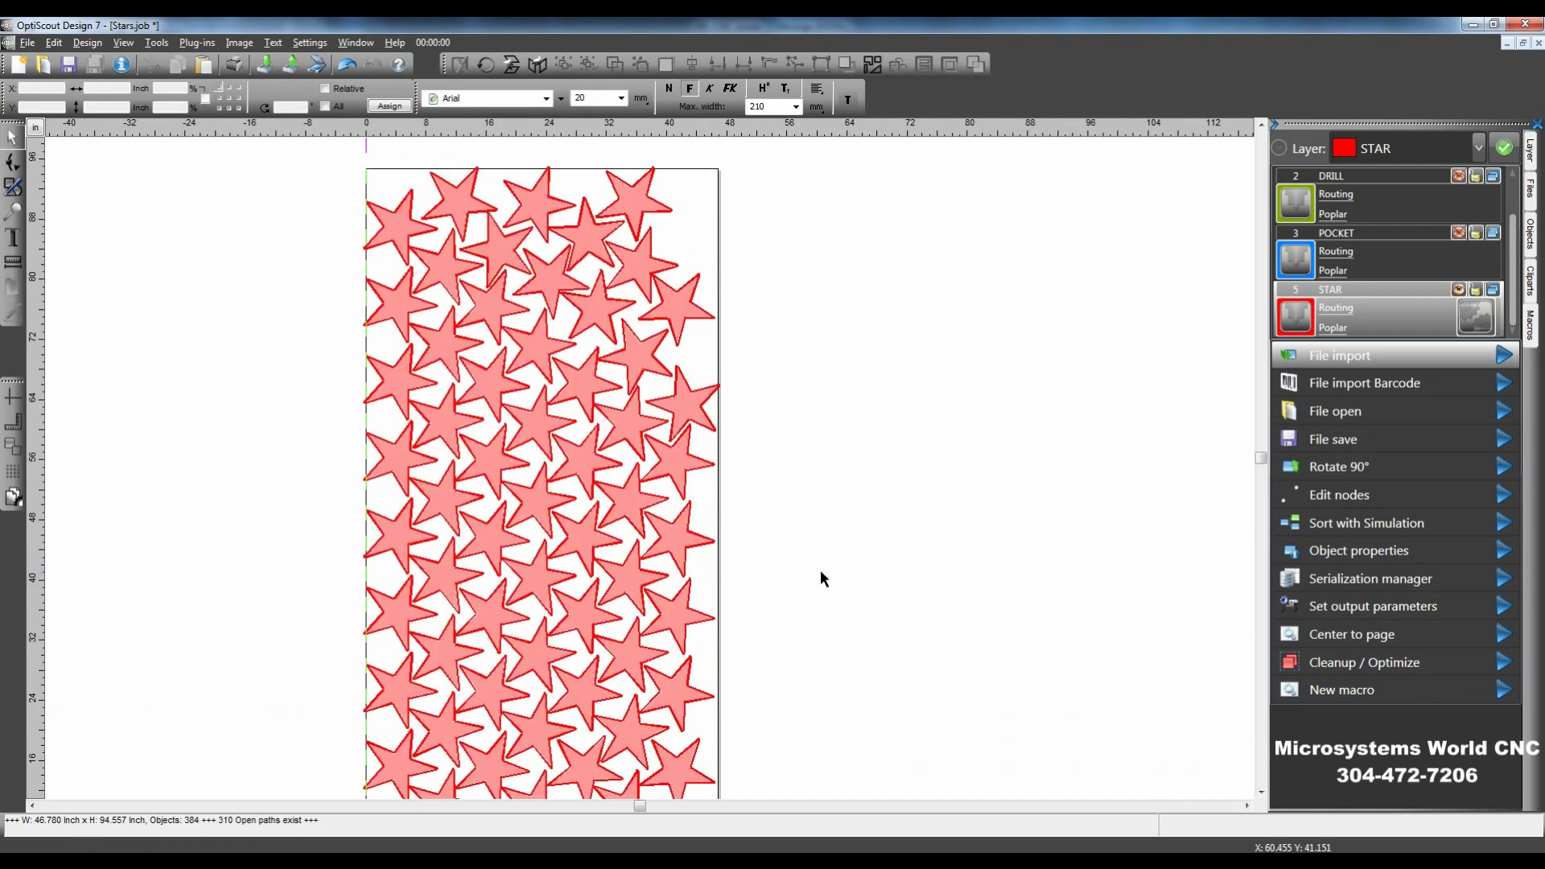
pyautogui.scroll(2, 629, 489)
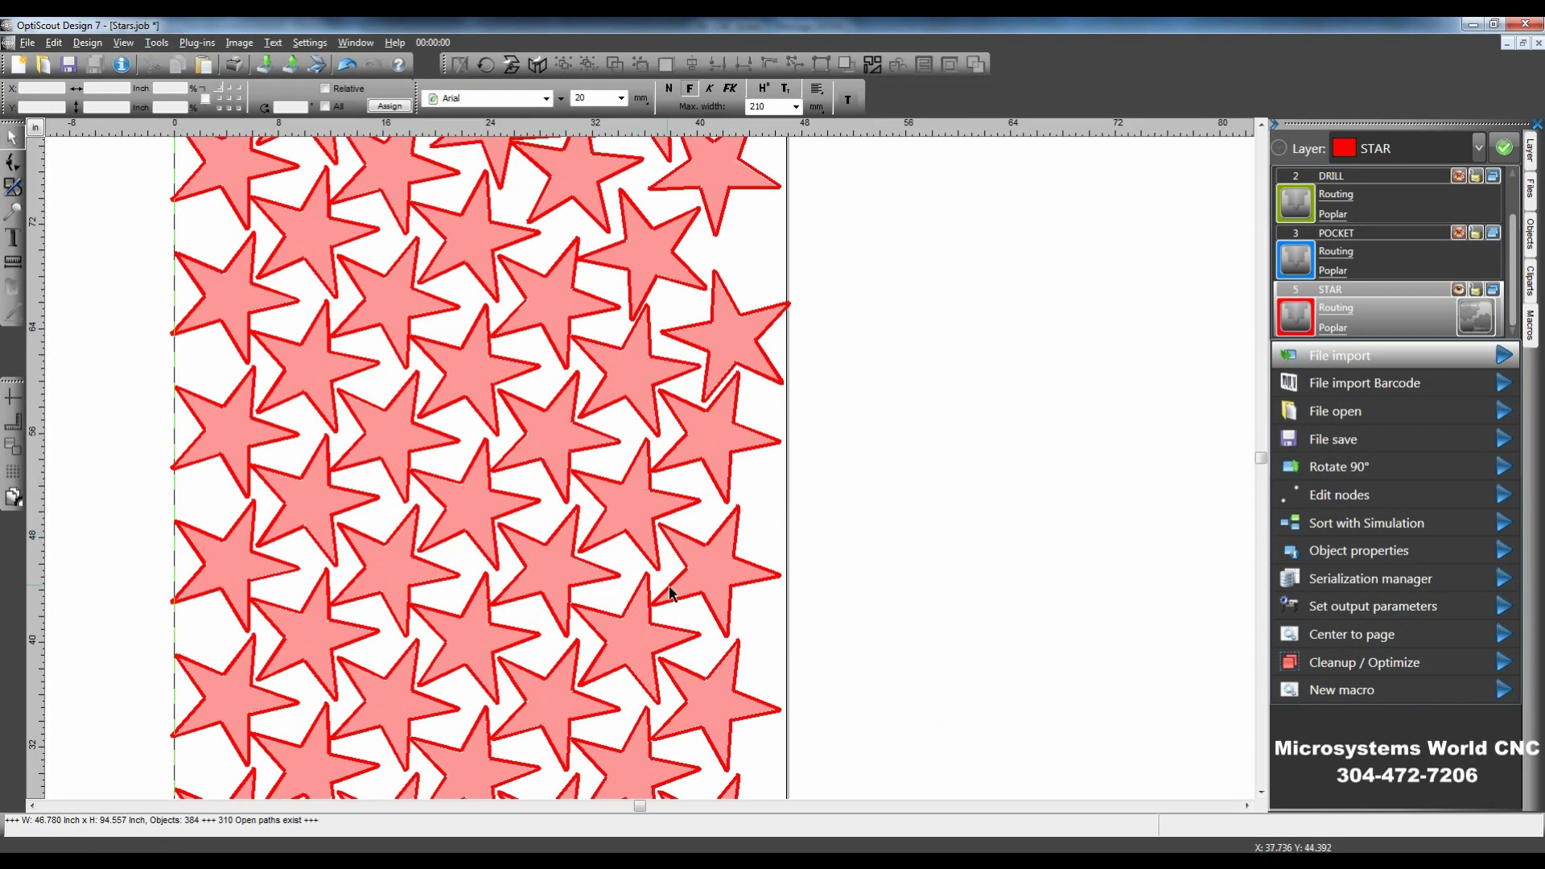
pyautogui.scroll(4, 732, 600)
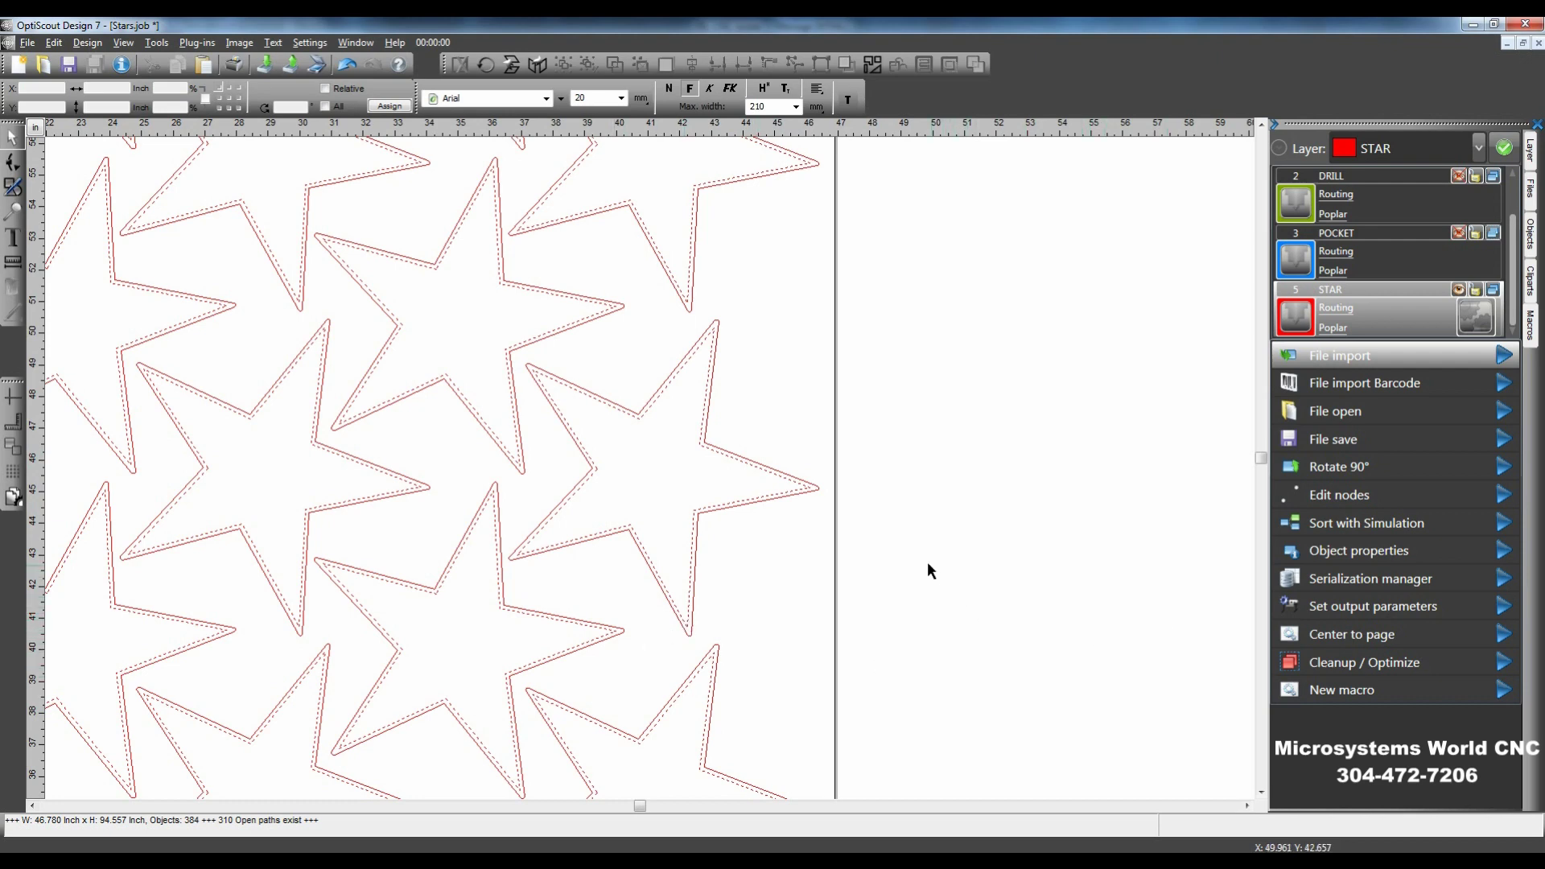
pyautogui.scroll(-1, 890, 599)
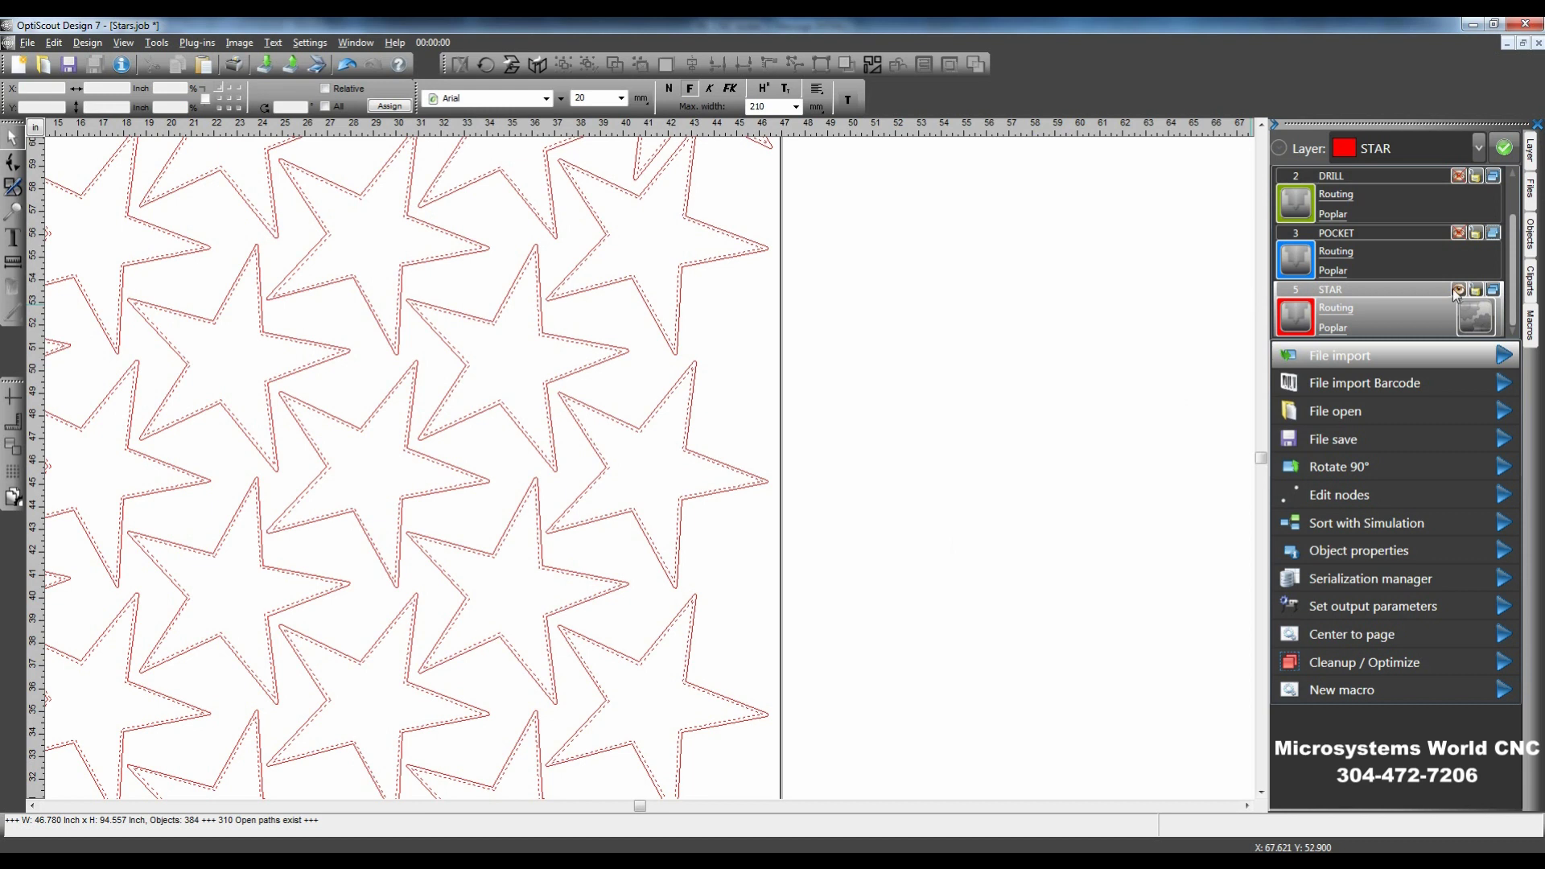
# - Make the POCKET, DRILL and REGMARK layers visible again
pyautogui.click(1460, 233)
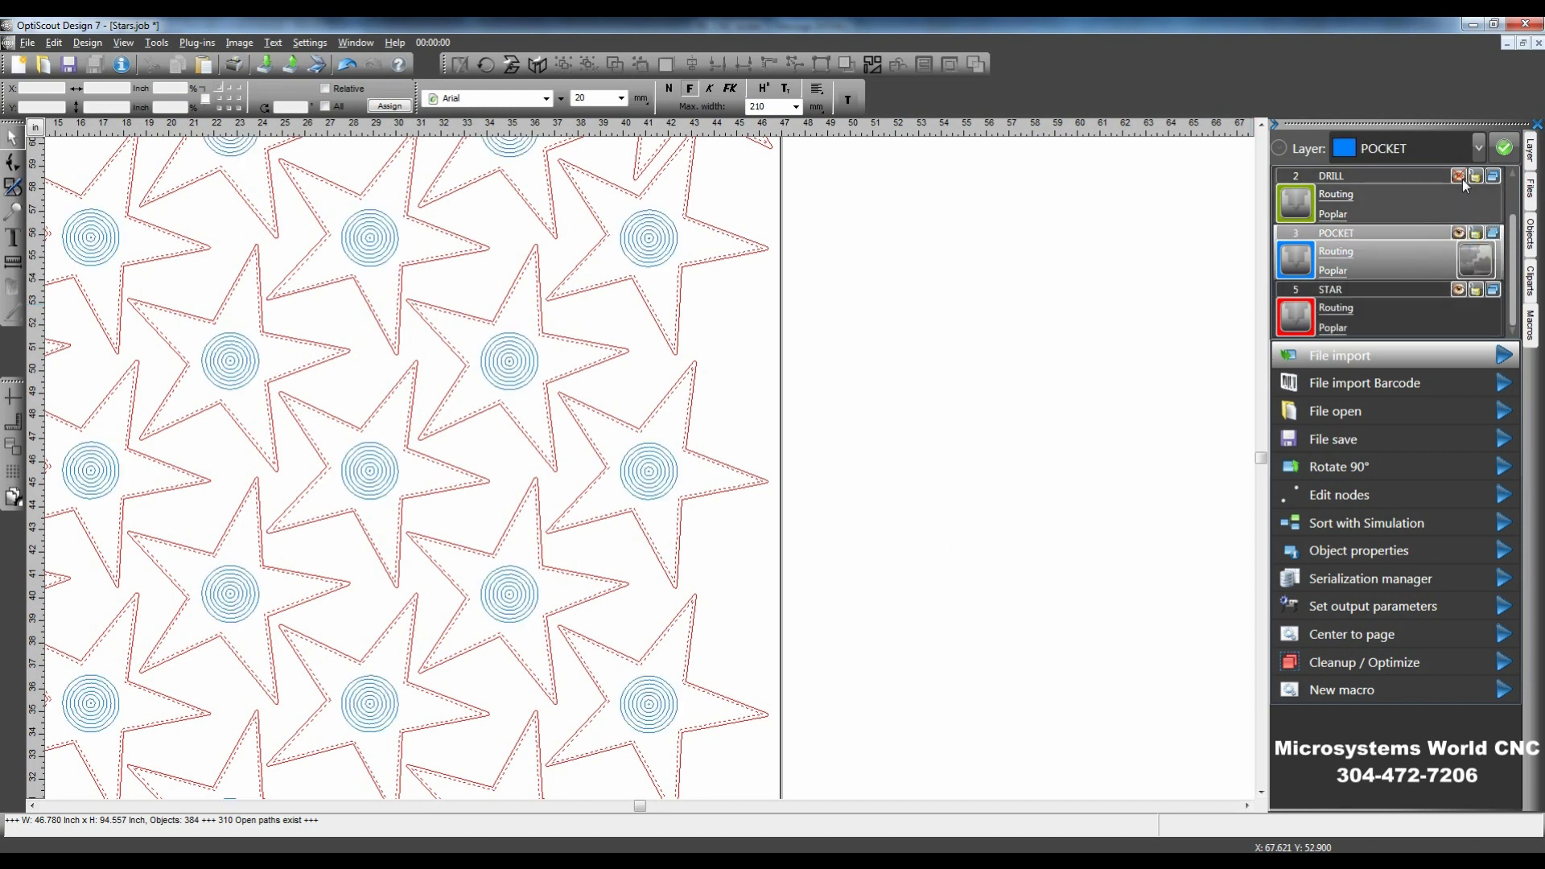
pyautogui.click(1460, 176)
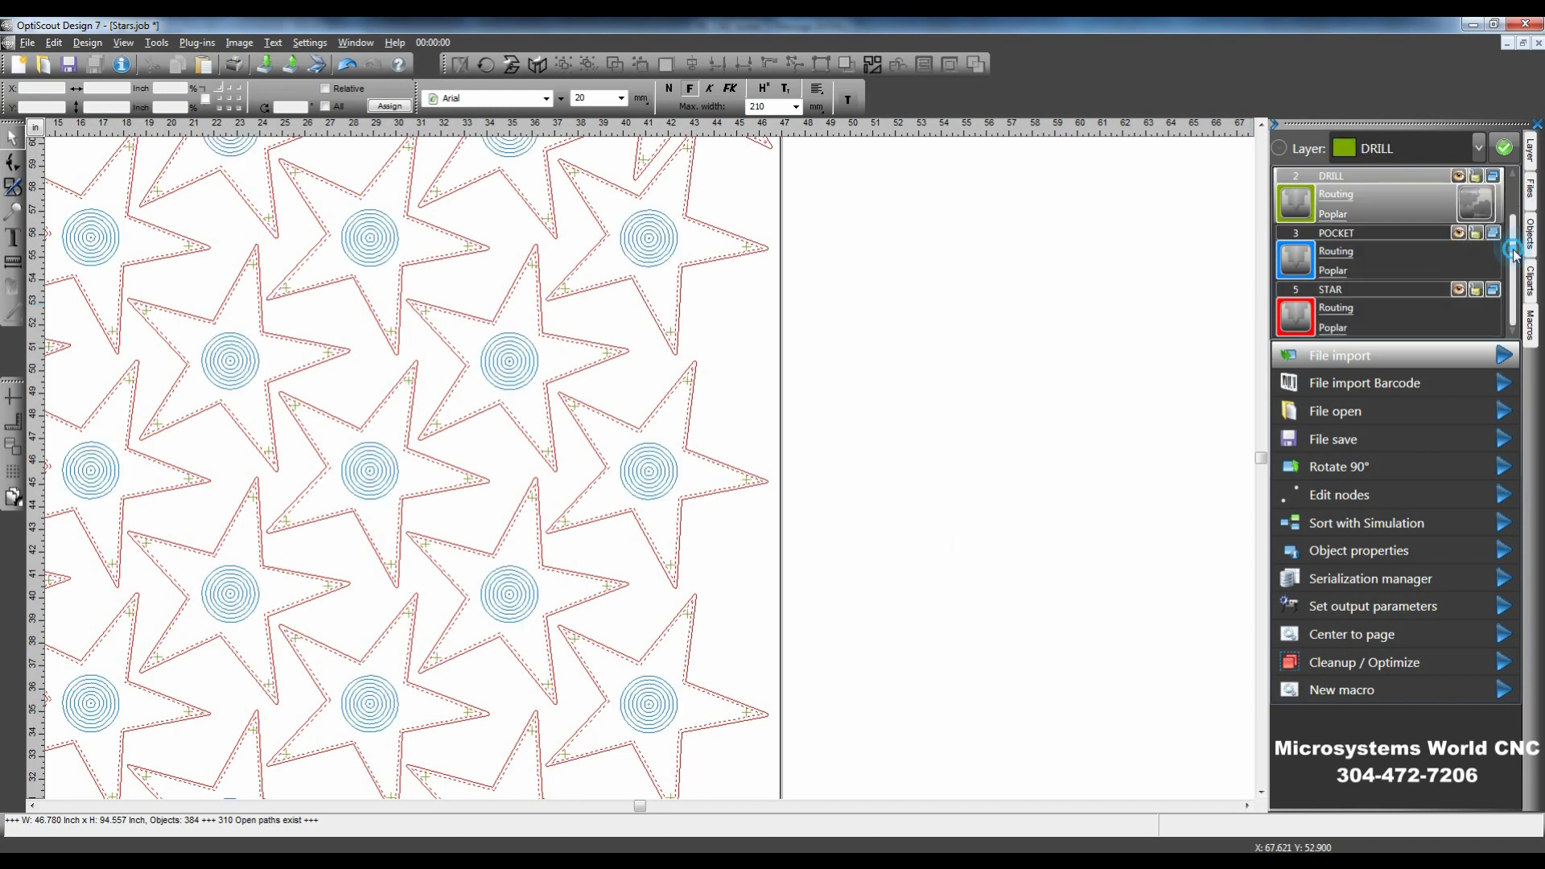
pyautogui.moveTo(1510, 233); pyautogui.dragTo(1508, 184)
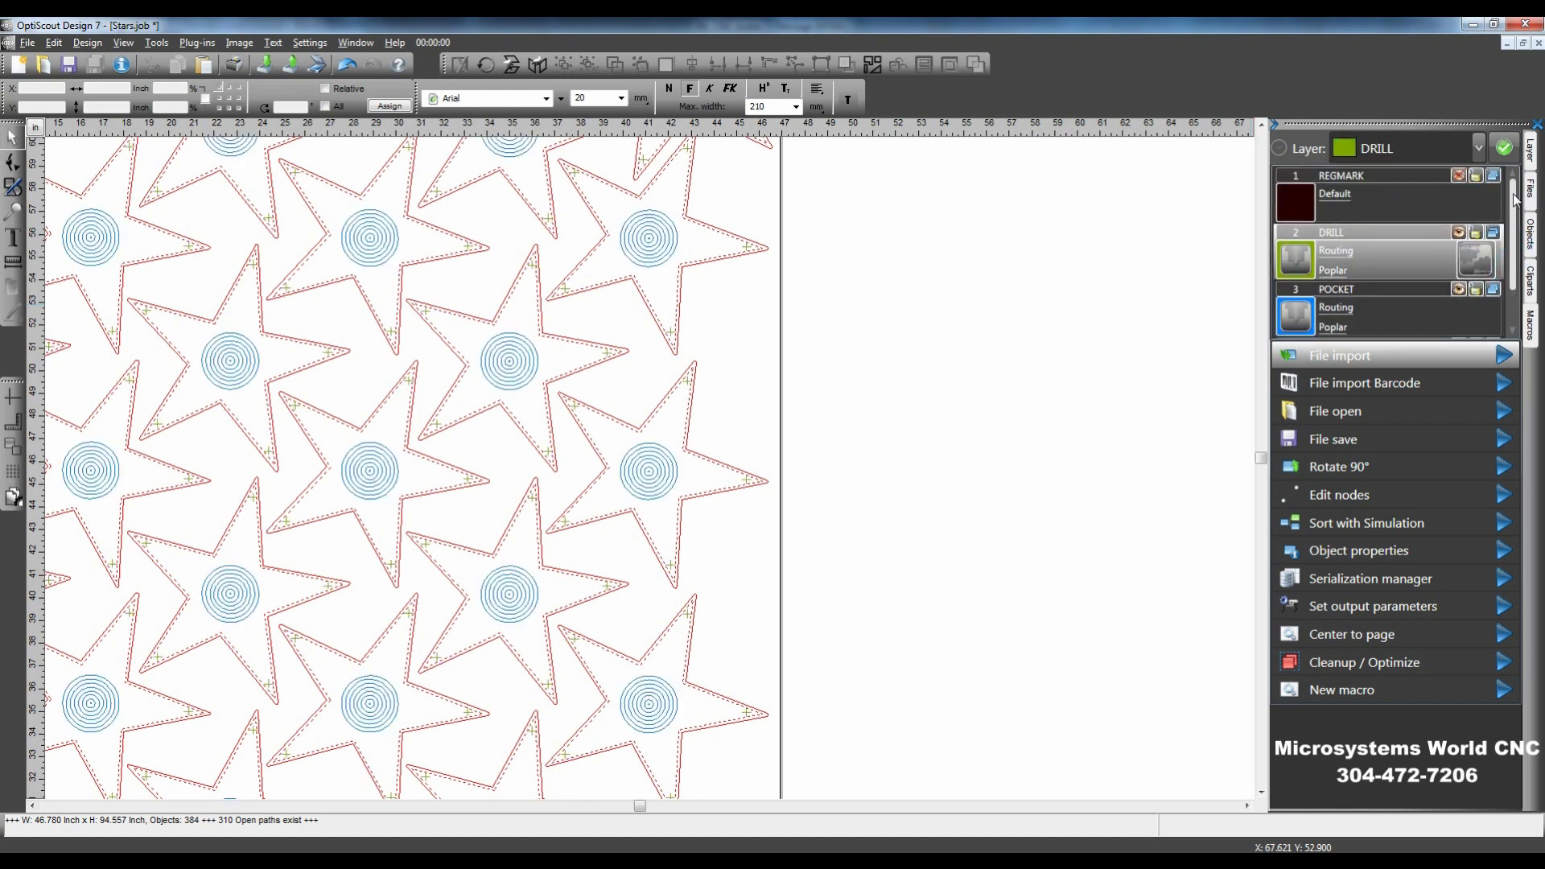
pyautogui.click(1457, 176)
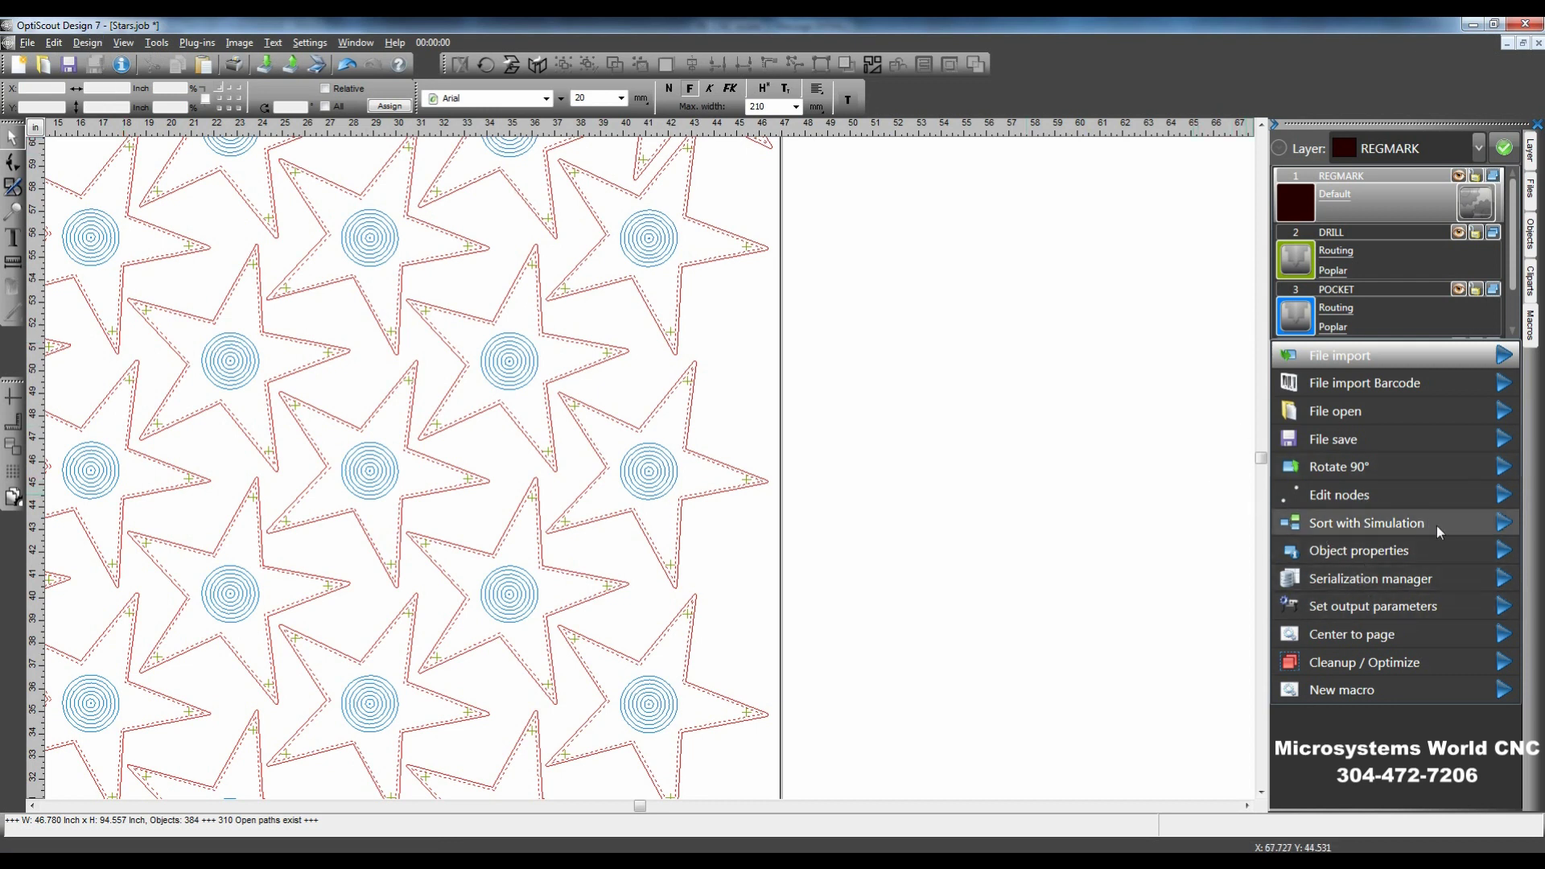
# - Run the Sort with Simulation macro, which reports an 8134.561 in path length
pyautogui.click(1504, 524)
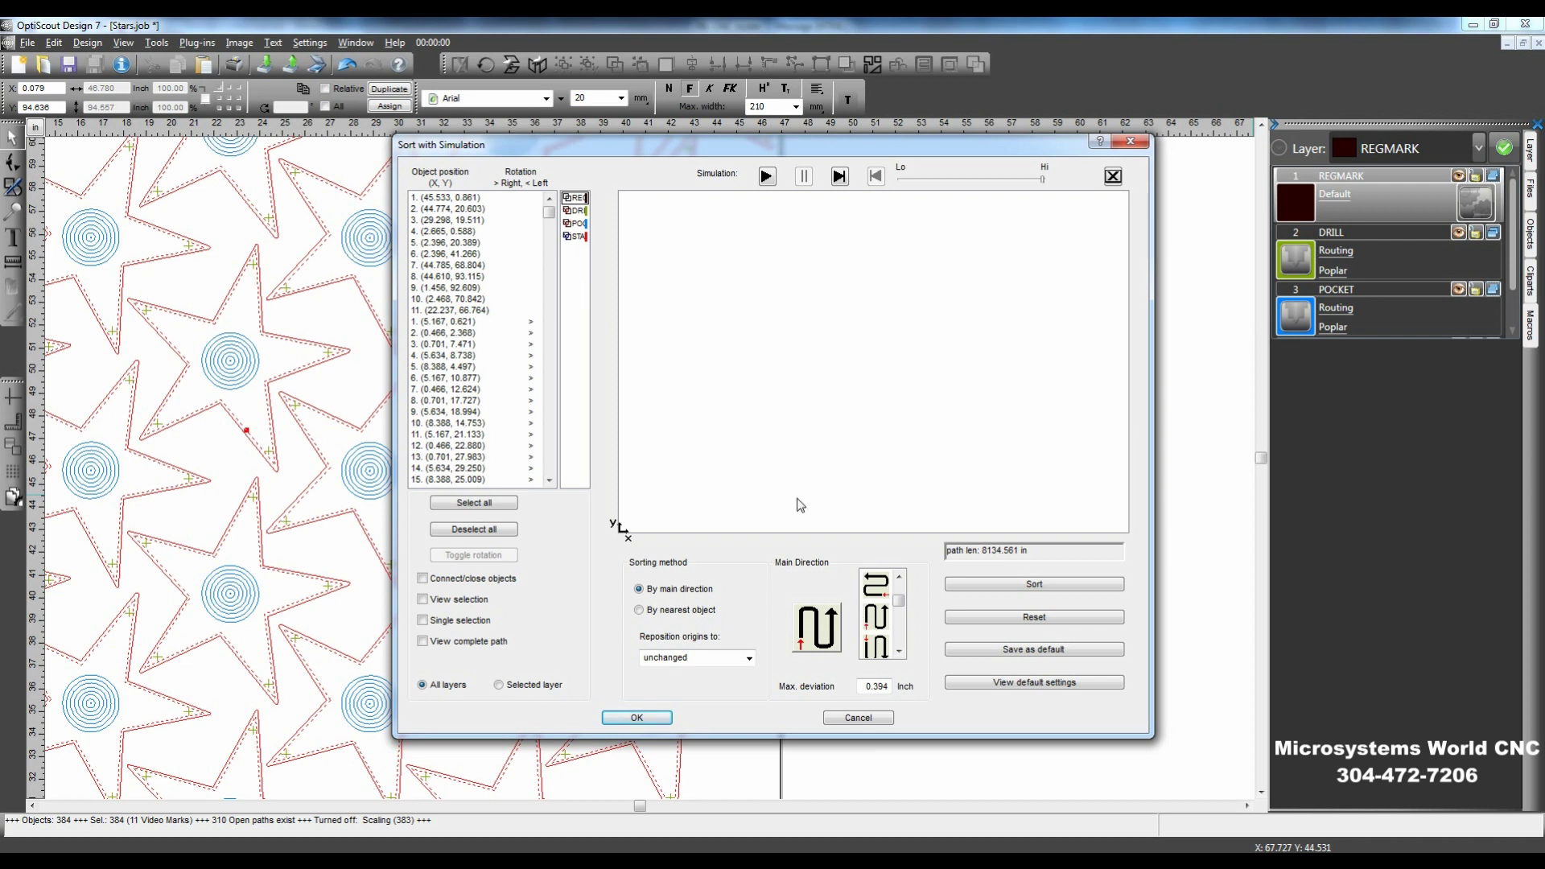
pyautogui.click(766, 177)
# - Play the toolpath simulation to the end and accept the sorted cutting order
pyautogui.click(766, 177)
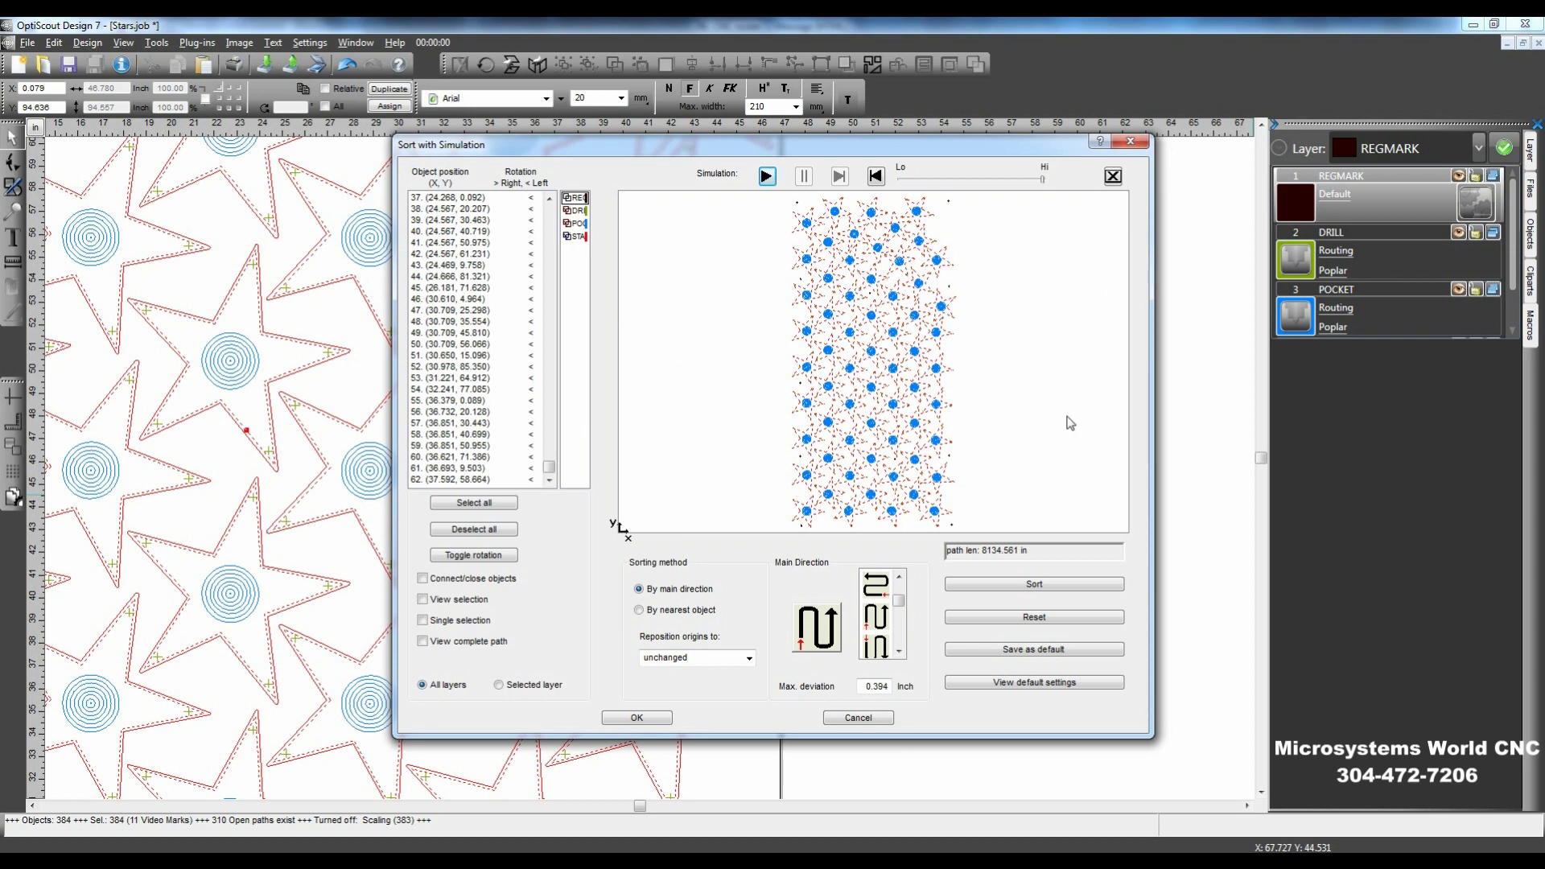
pyautogui.click(637, 718)
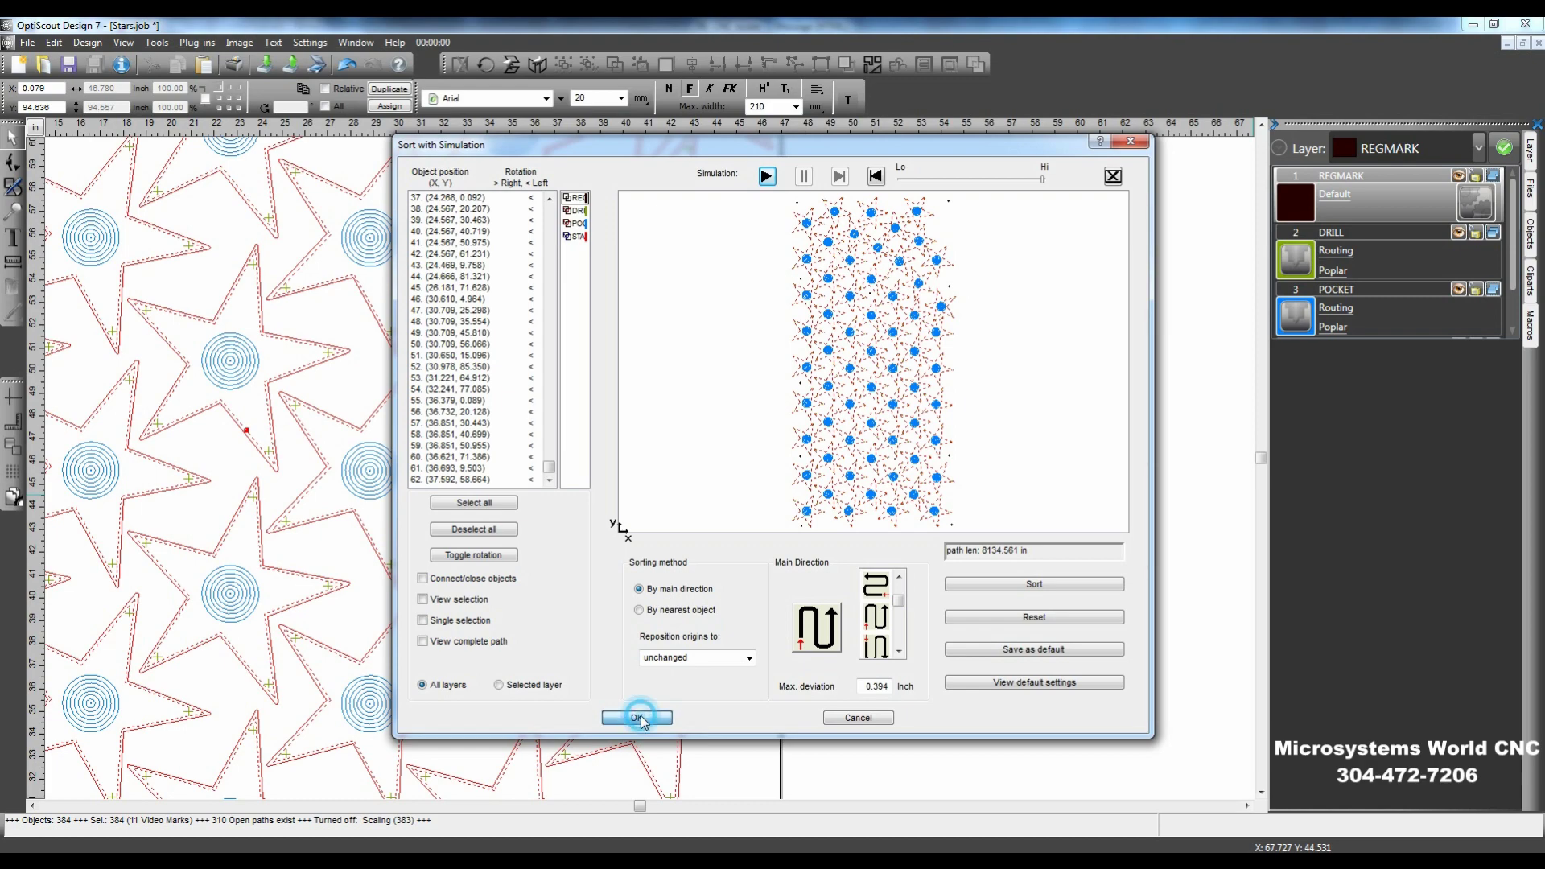